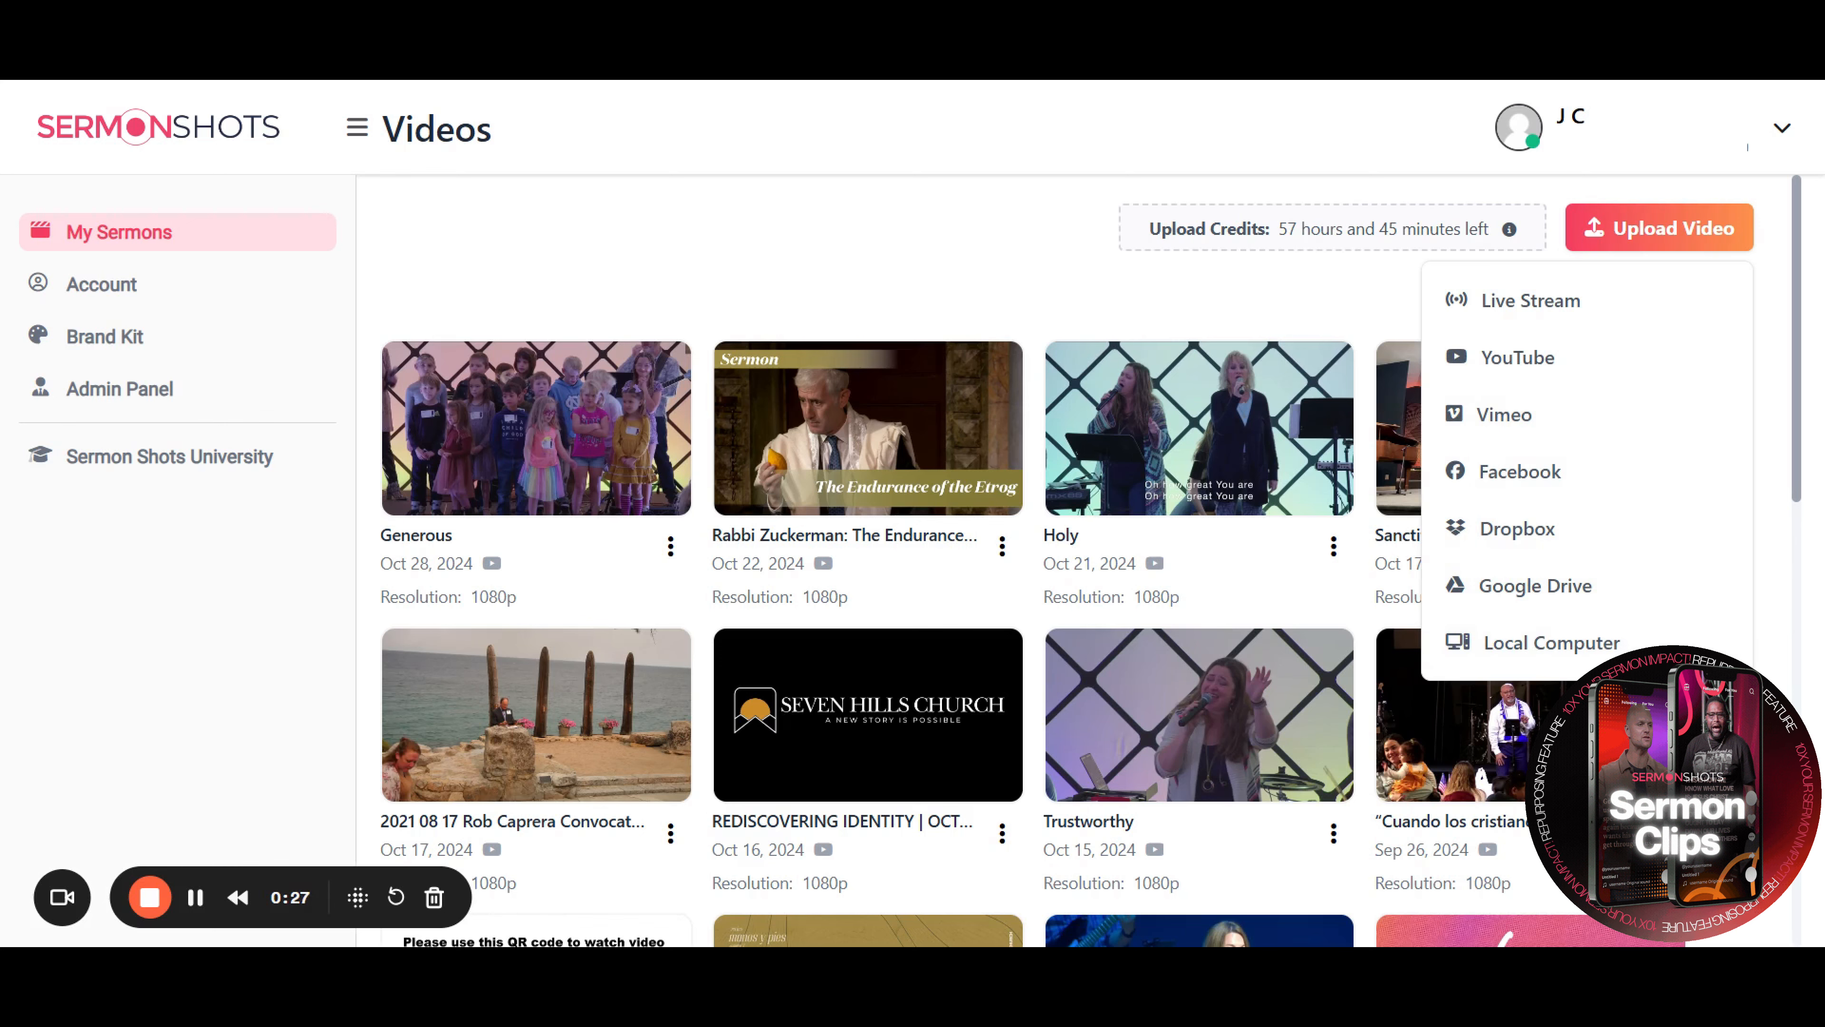
# Open the sermon "We Are Gathered Here Today | May We Honor" from the video library
pyautogui.scroll(-7, 1770, 641)
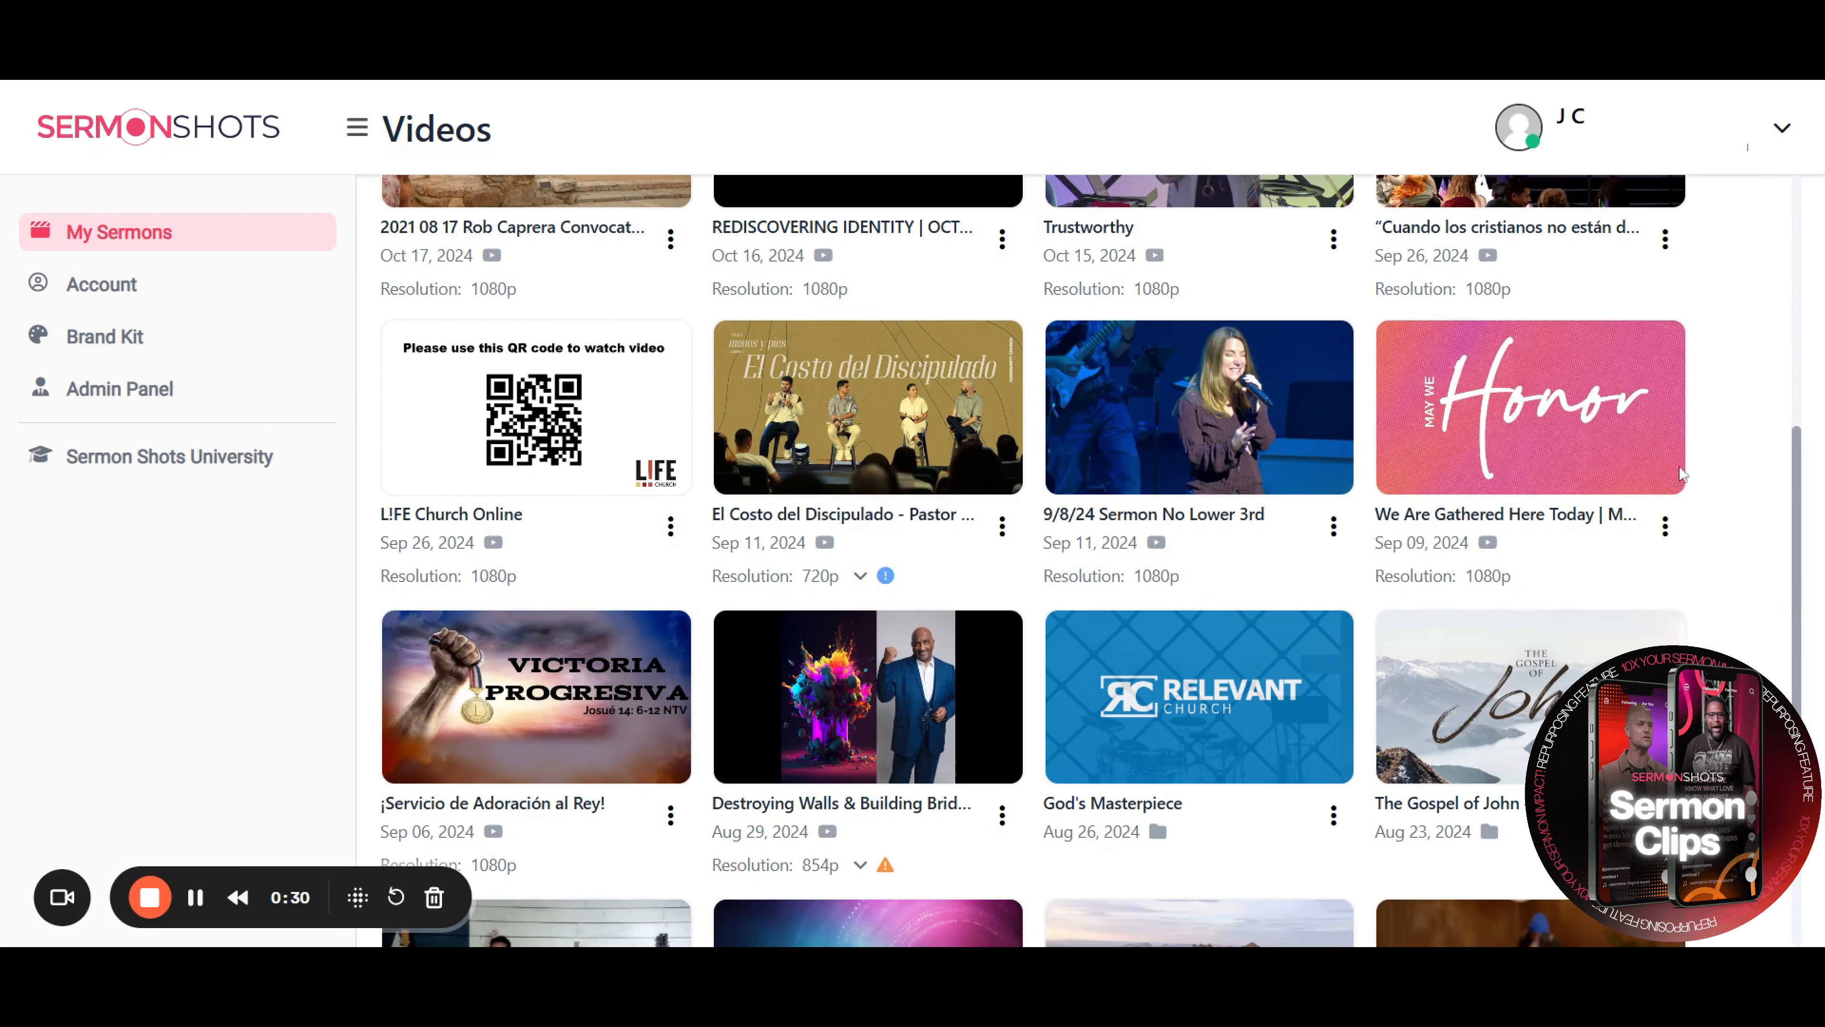
pyautogui.click(1623, 432)
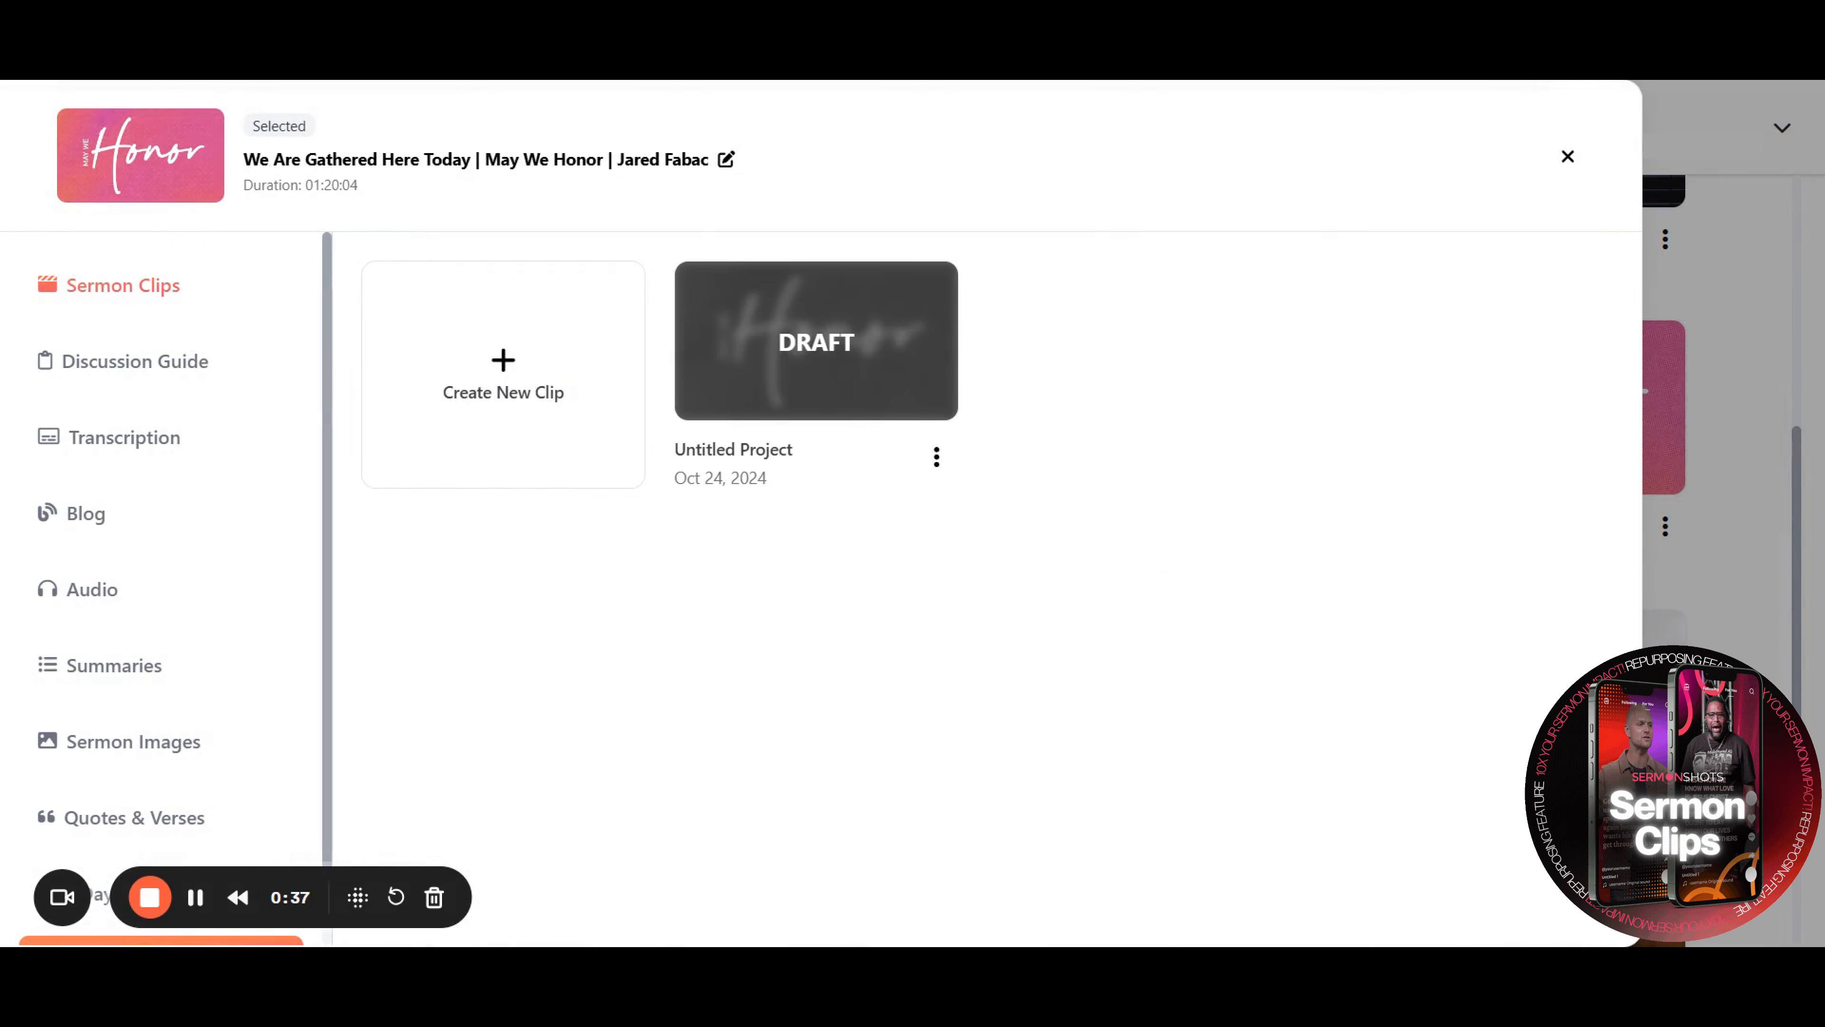
# Start a new clip for this sermon and browse the available clip templates
pyautogui.click(550, 365)
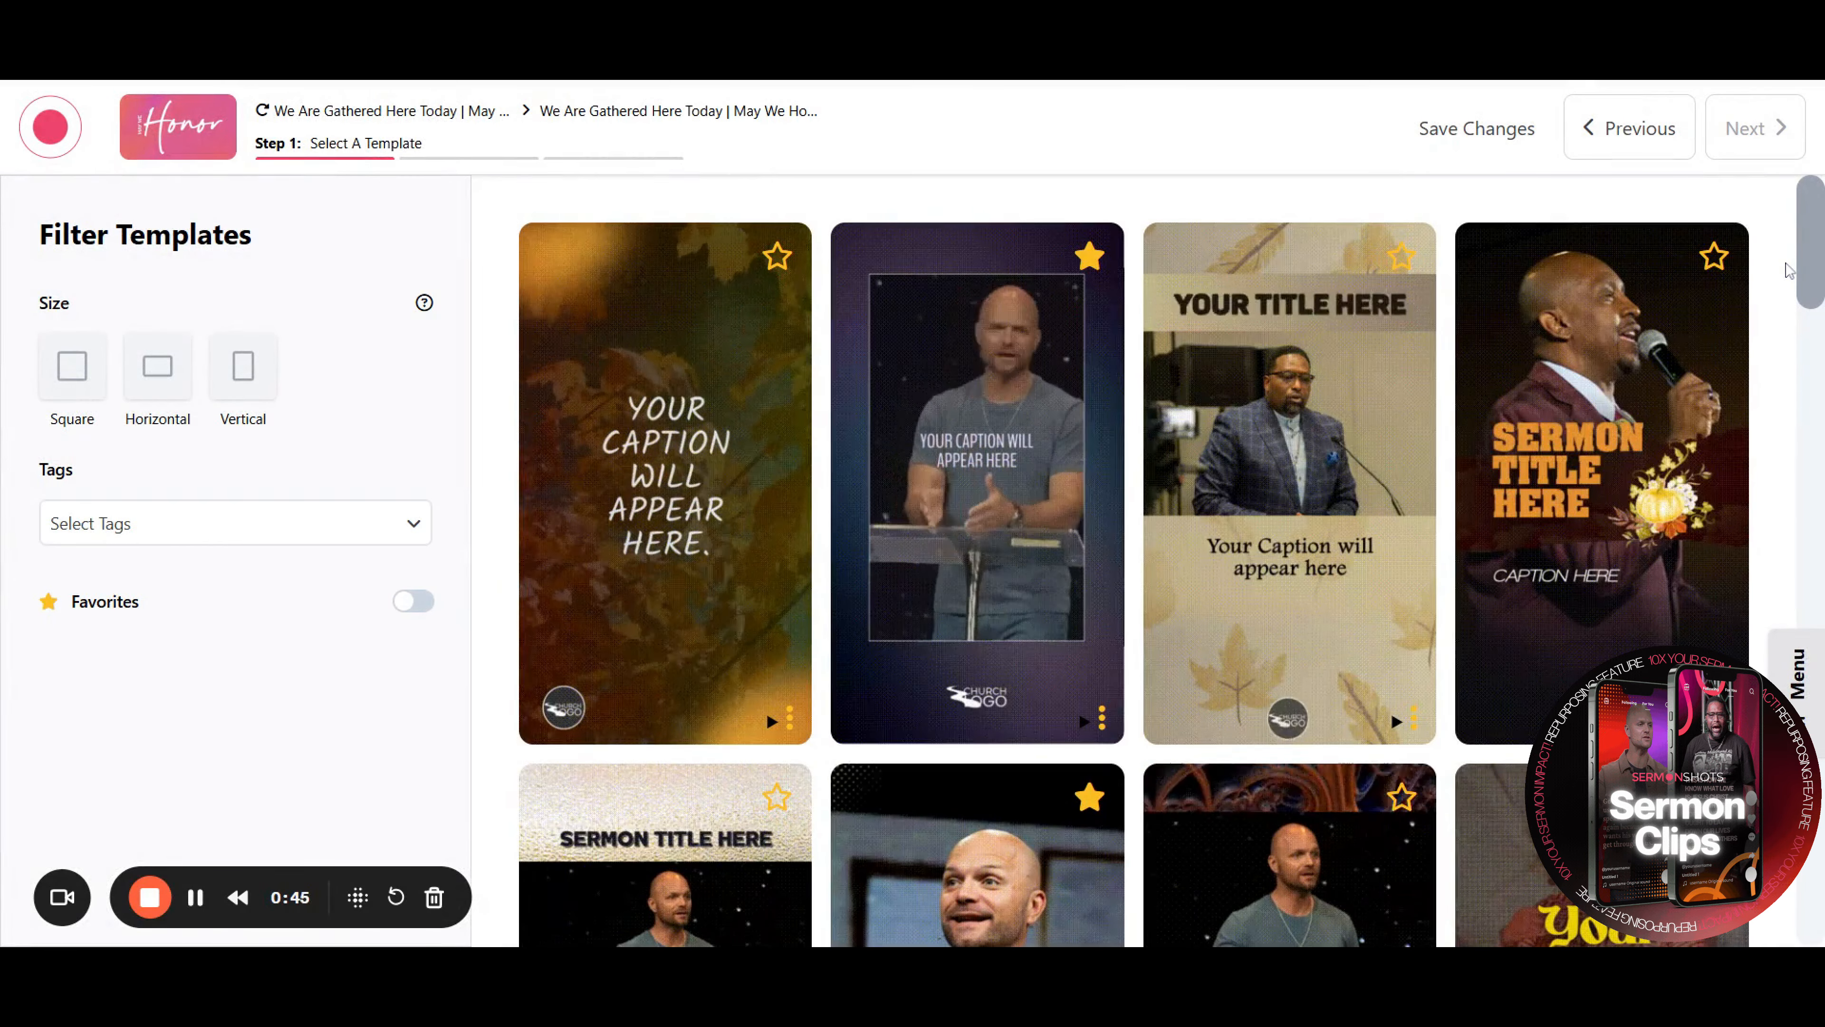
pyautogui.scroll(-6, 1788, 270)
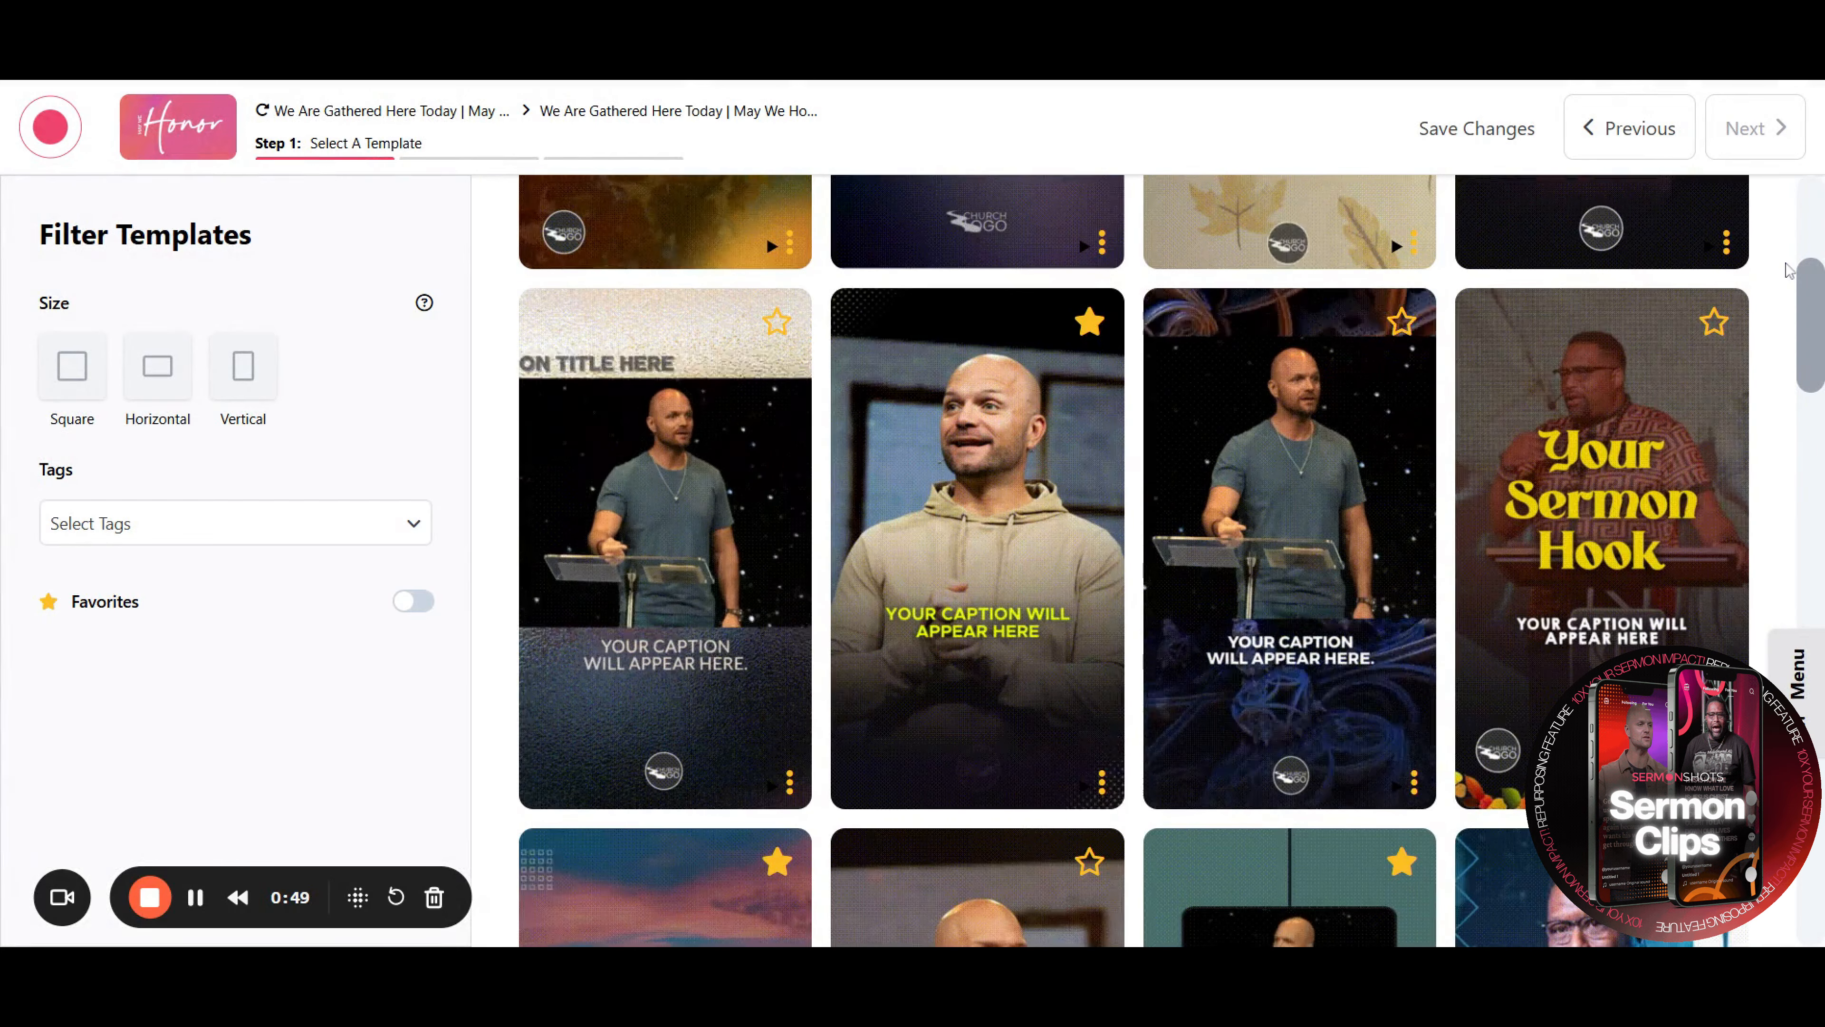
pyautogui.scroll(-1, 1788, 270)
pyautogui.scroll(-8, 1788, 269)
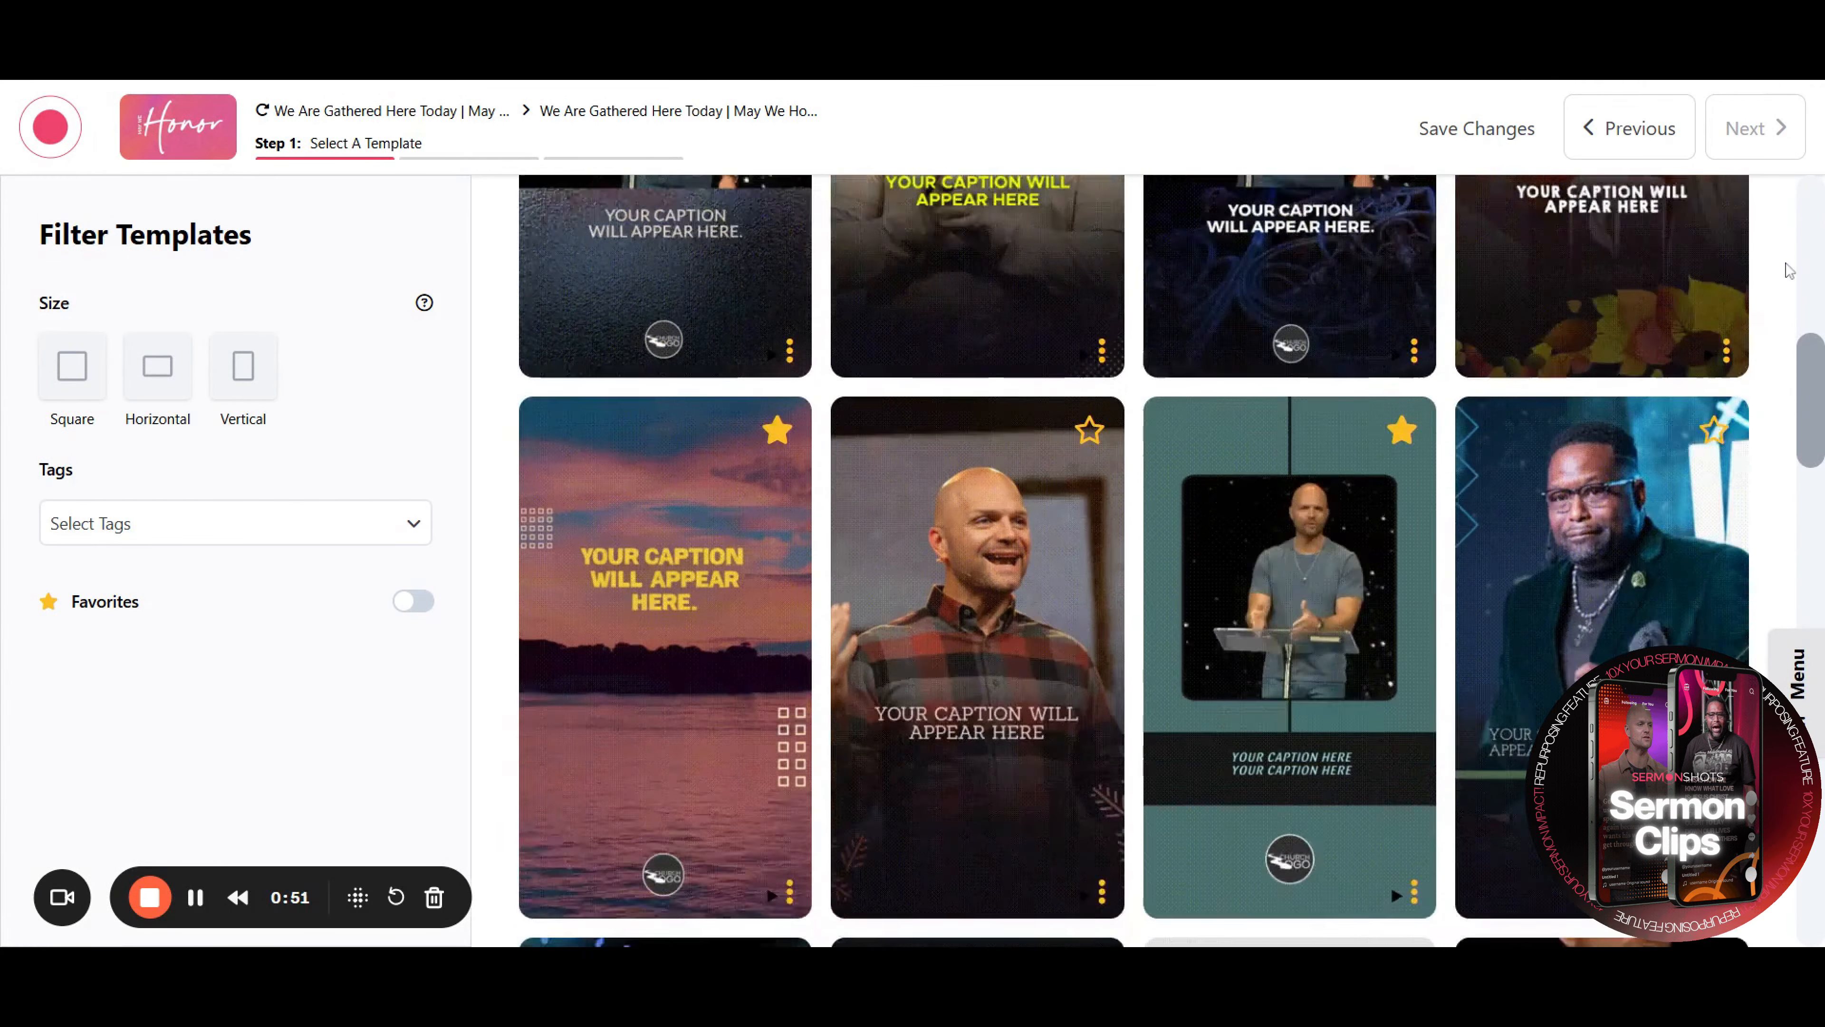
pyautogui.scroll(-6, 1788, 269)
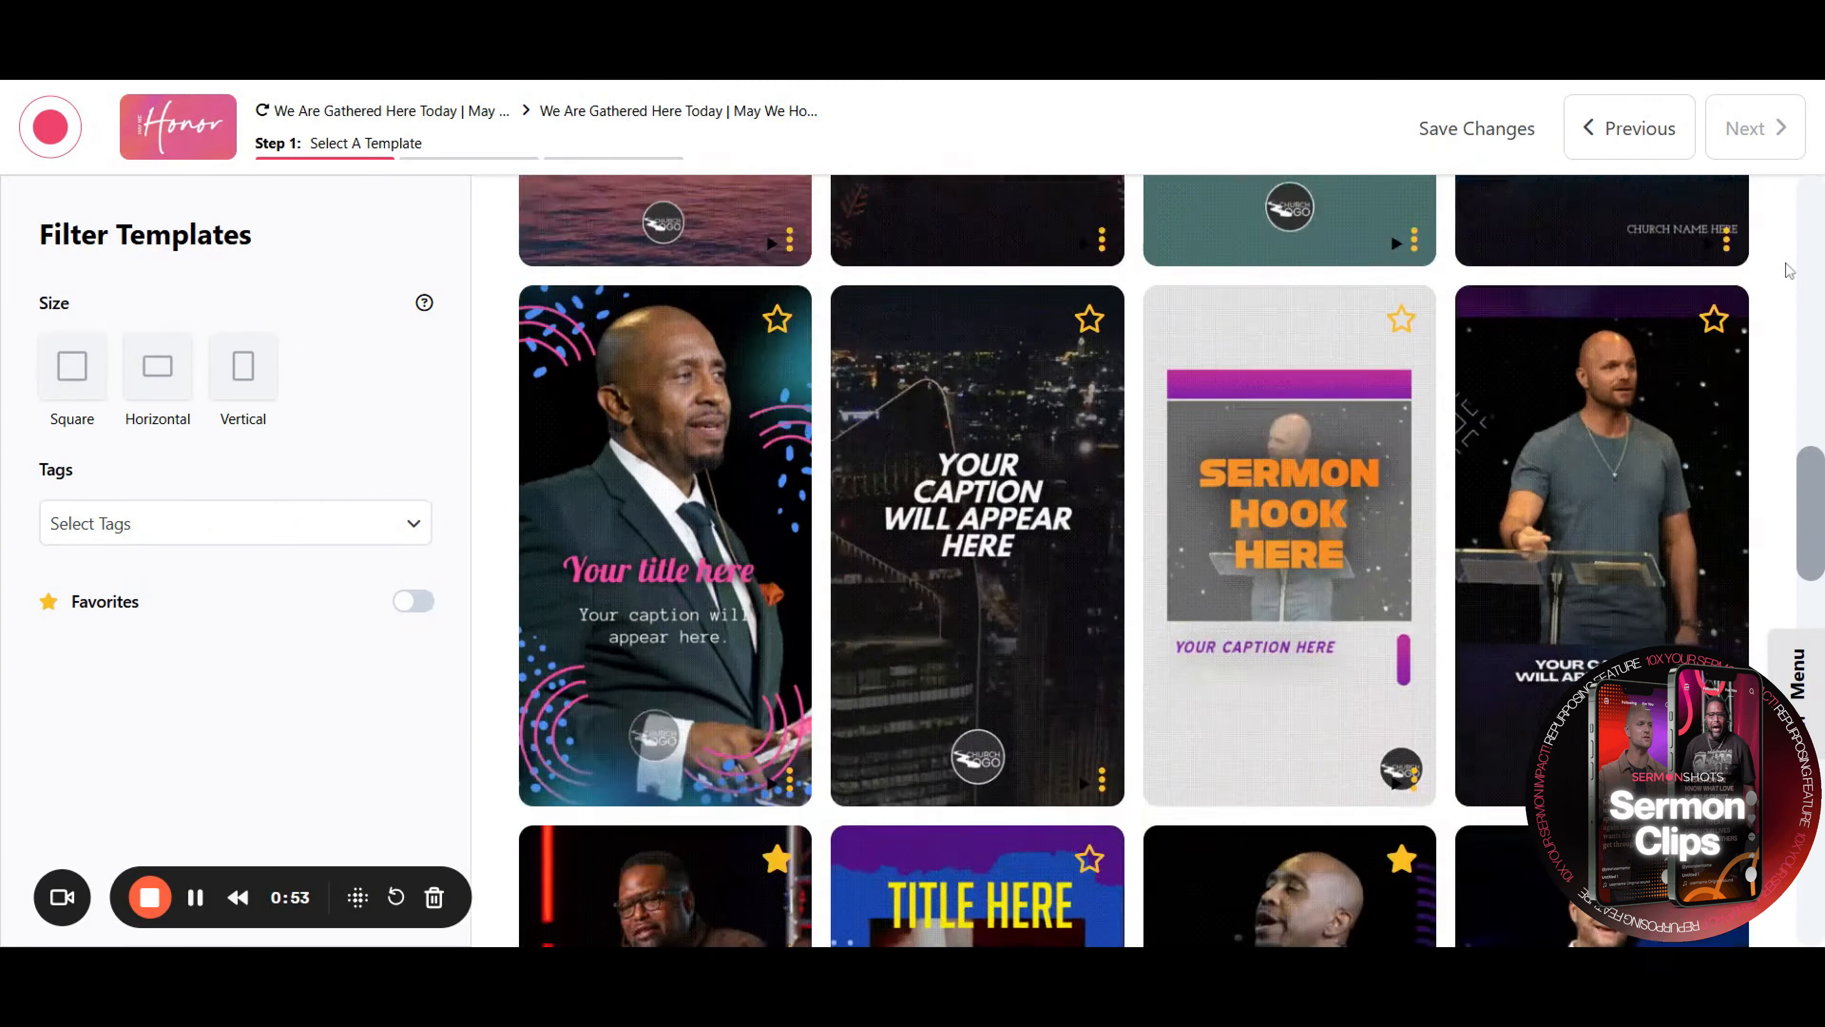
pyautogui.scroll(15, 1788, 270)
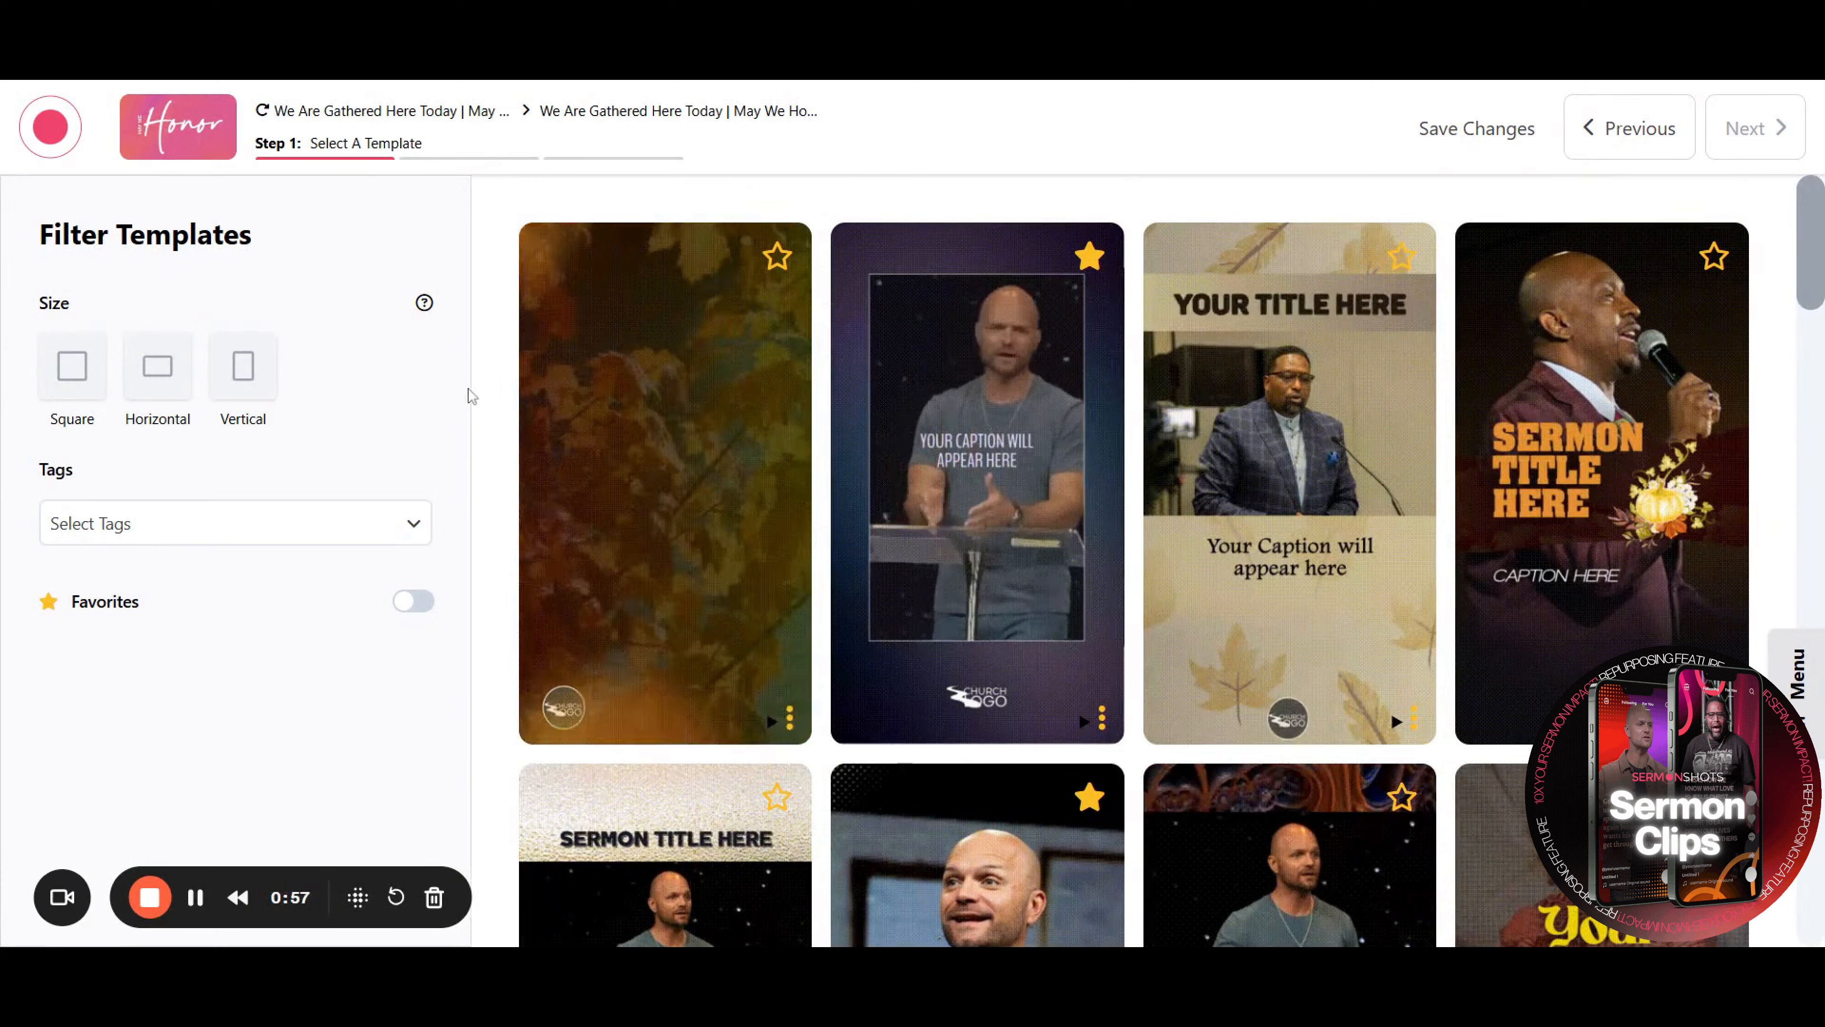
# Filter the templates to the Vertical size and the Plain tag
pyautogui.click(248, 381)
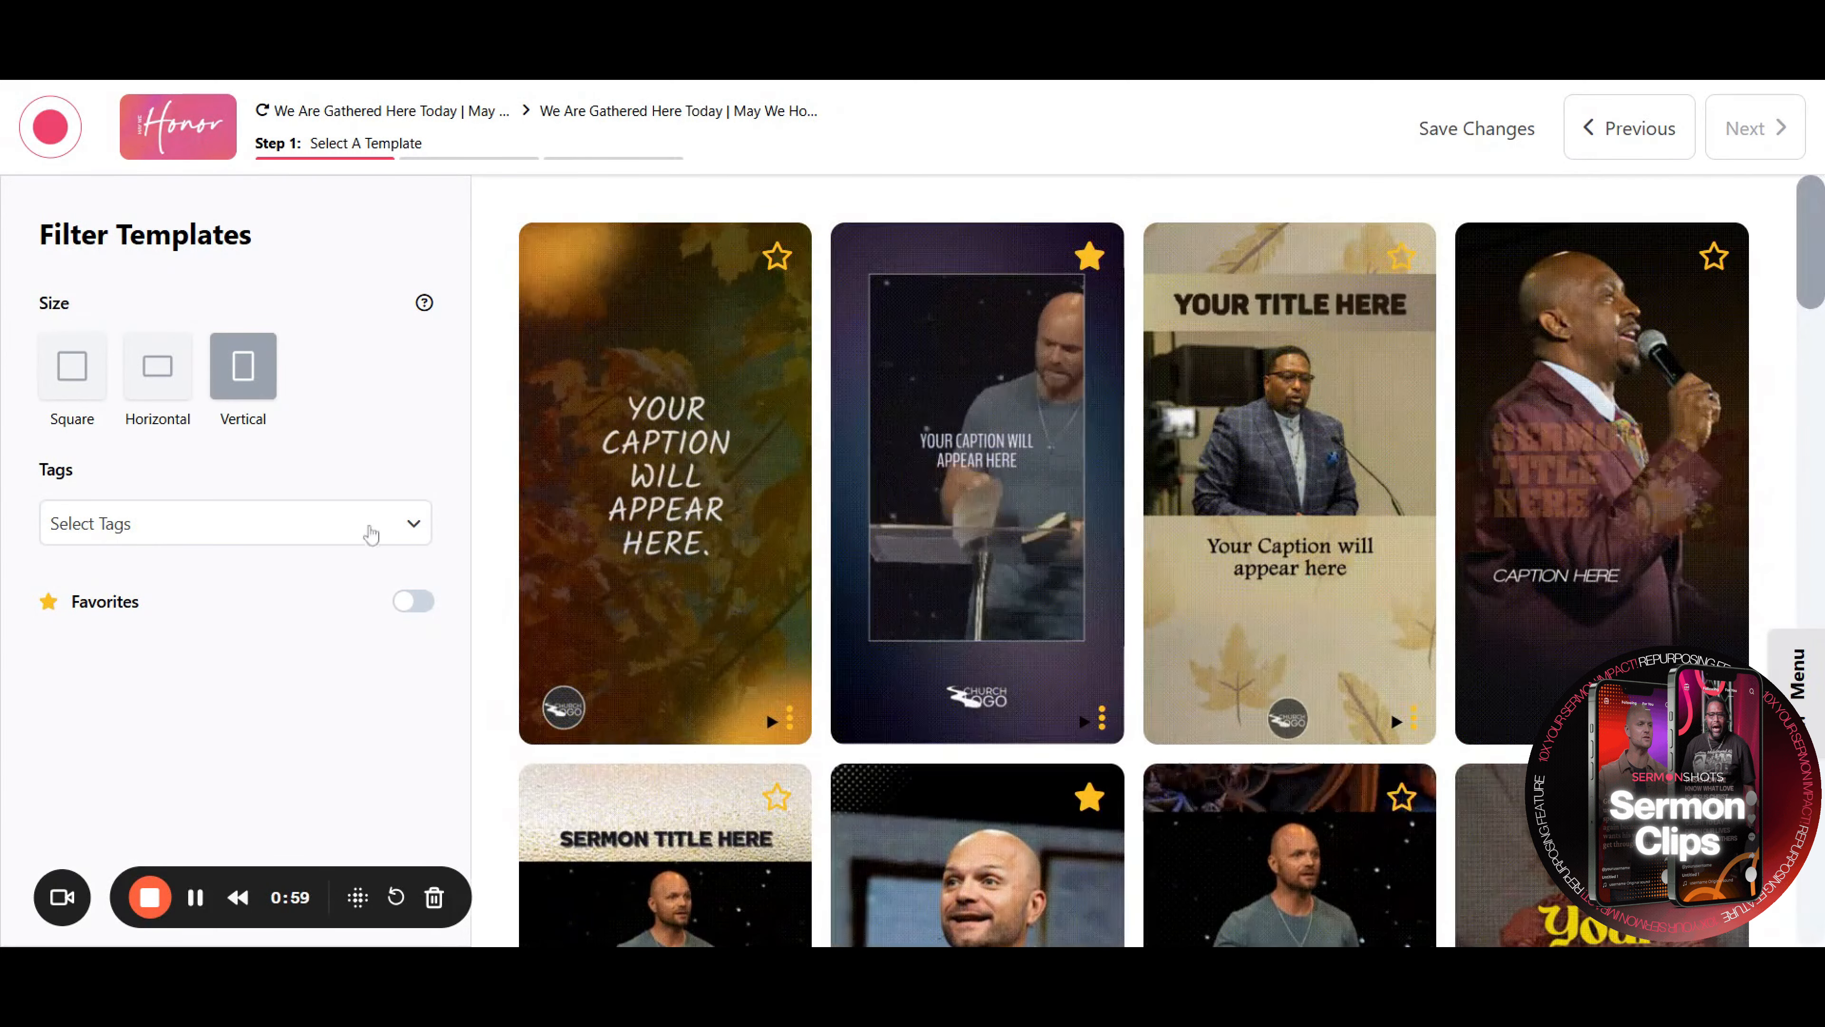
pyautogui.click(370, 536)
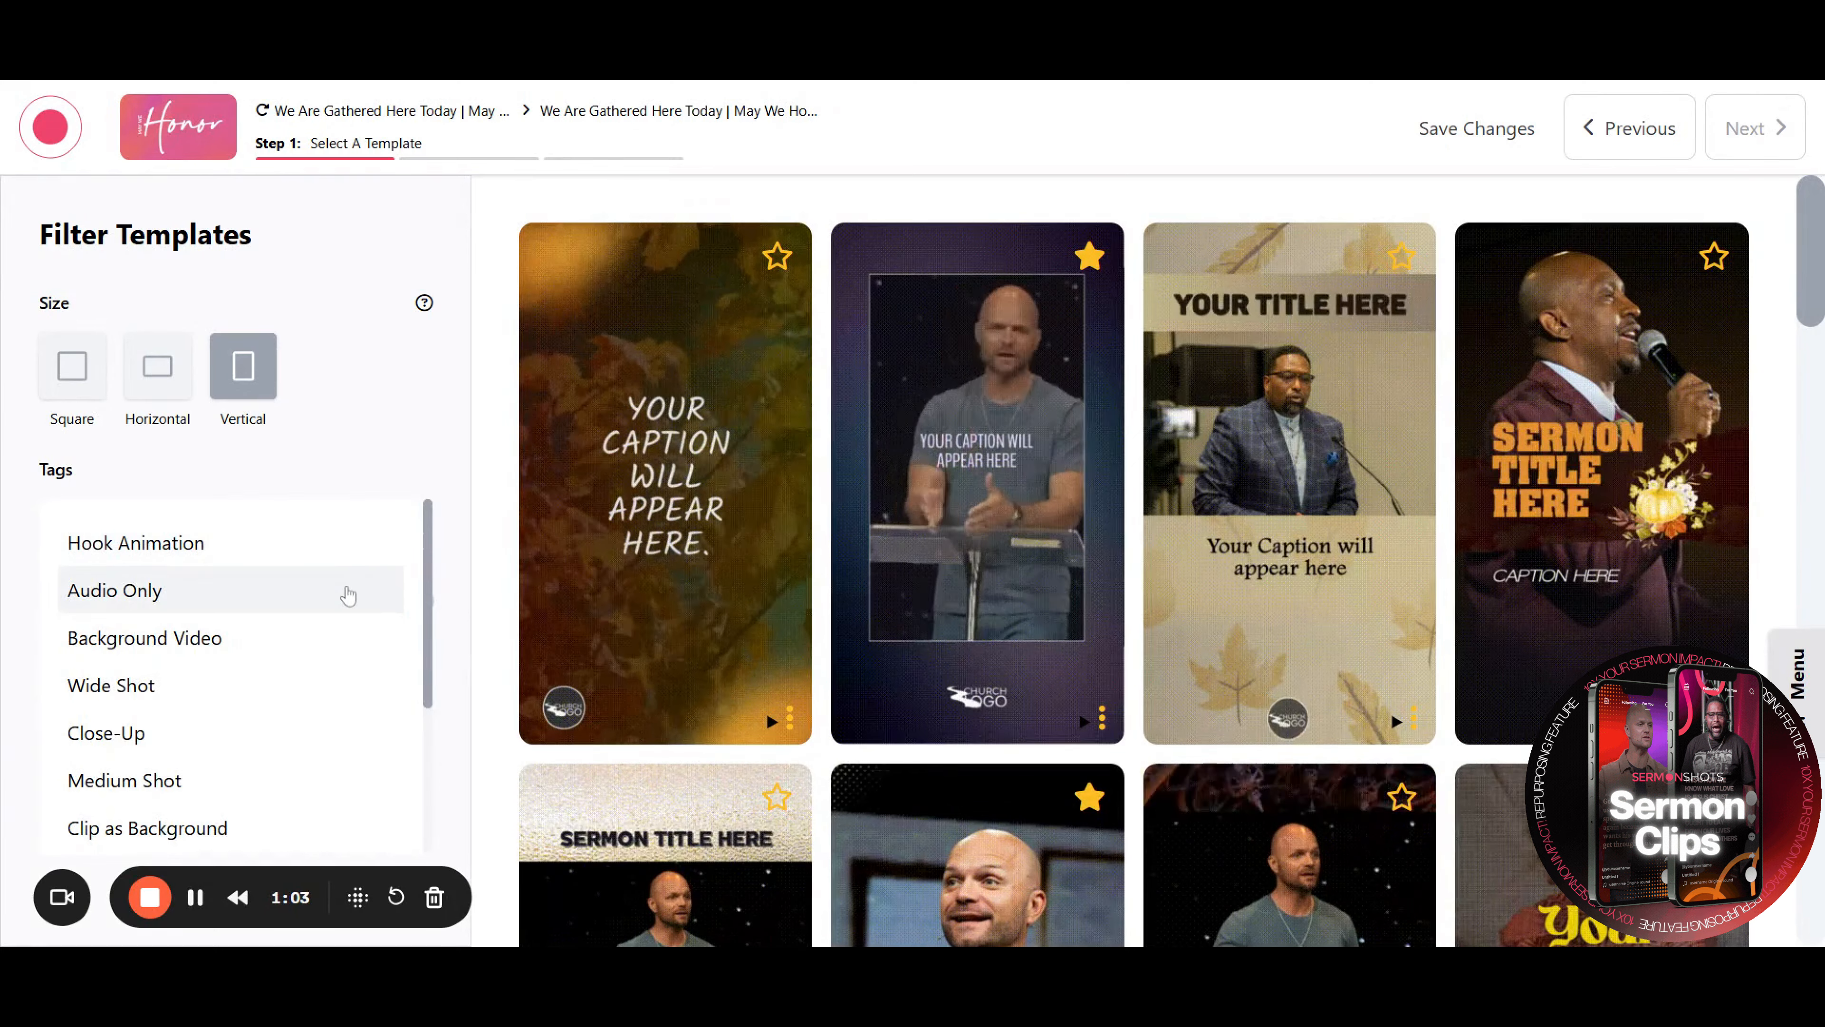
pyautogui.scroll(-3, 349, 581)
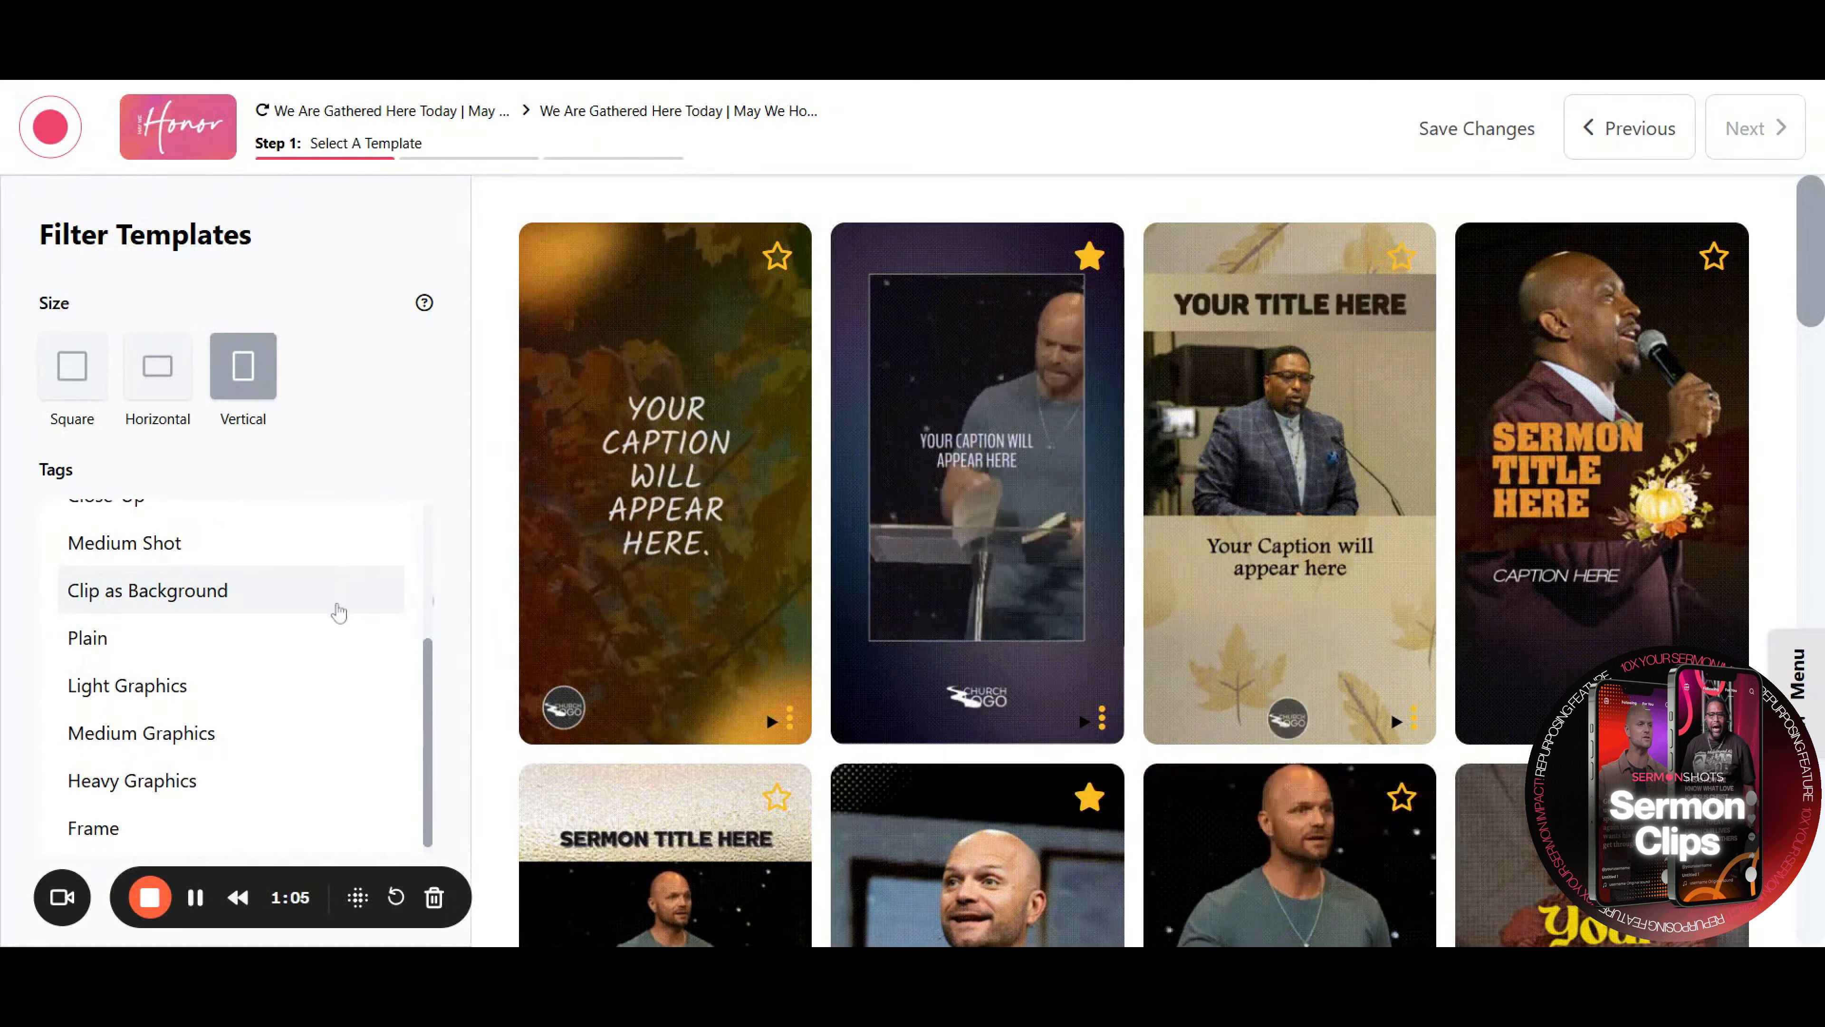
pyautogui.click(328, 647)
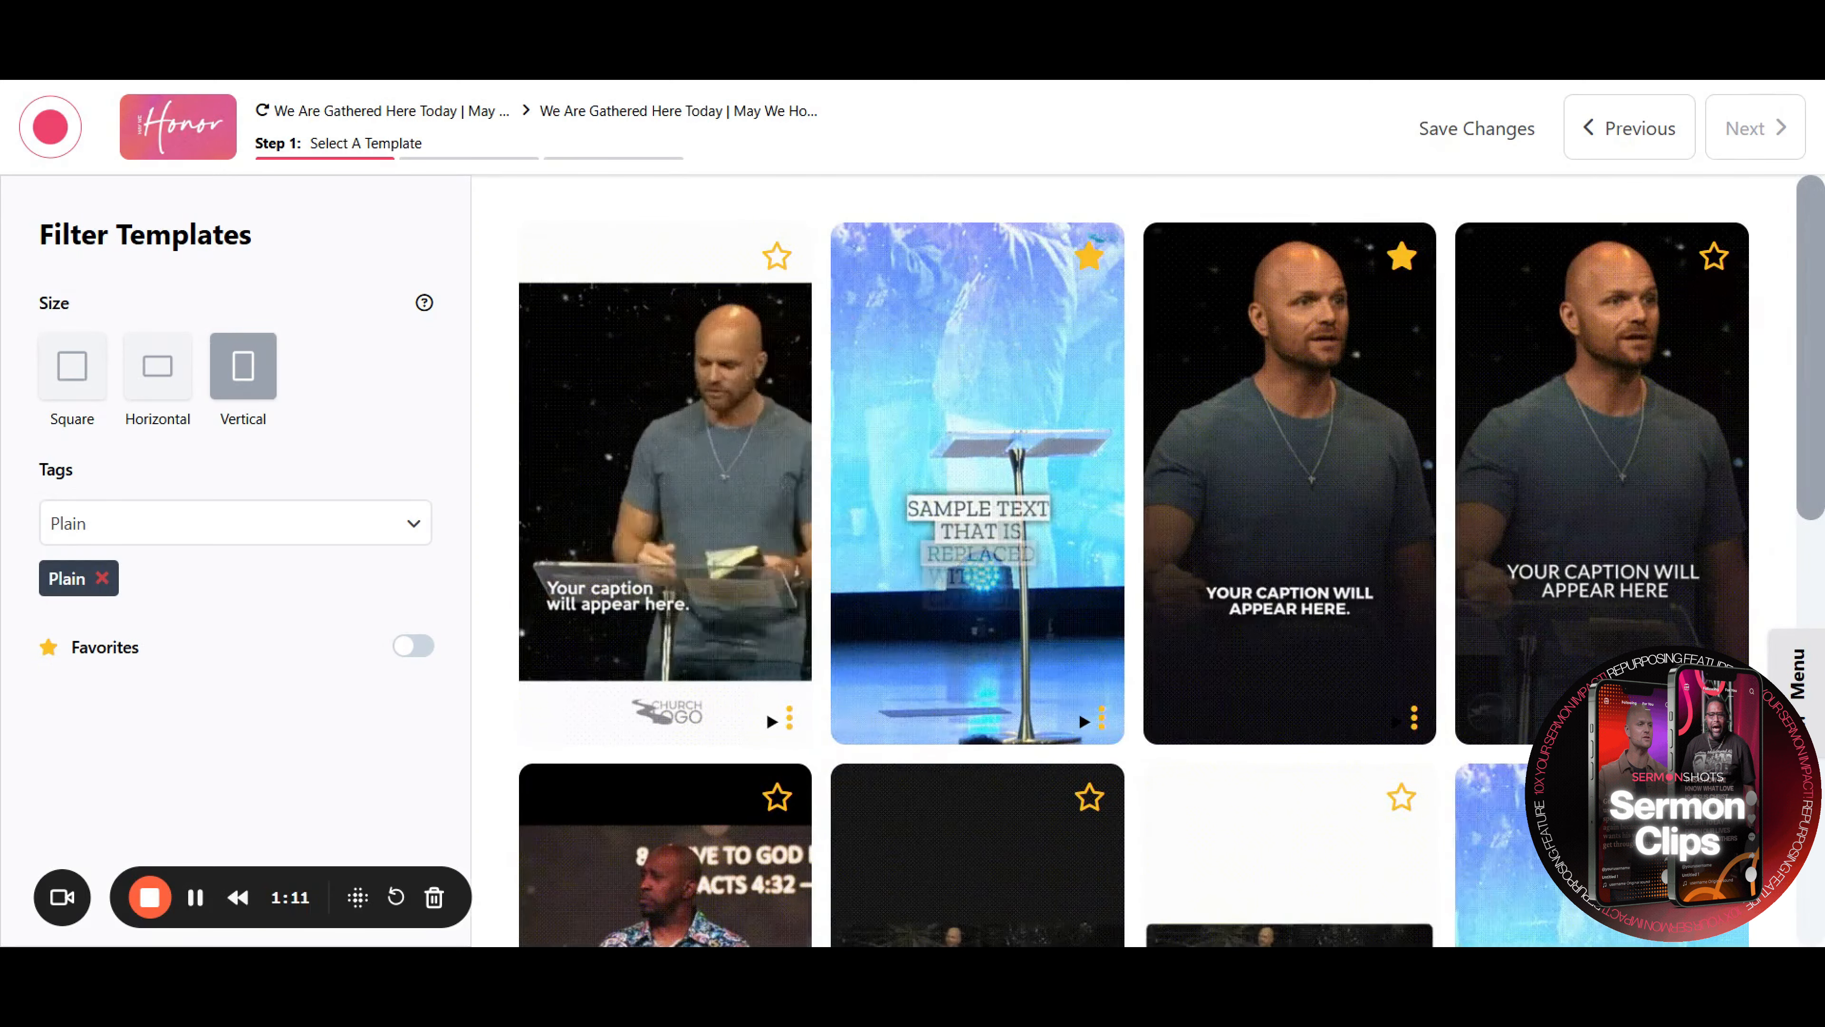
# Replace the Plain tag filter with the Heavy Graphics tag
pyautogui.click(102, 578)
pyautogui.click(192, 532)
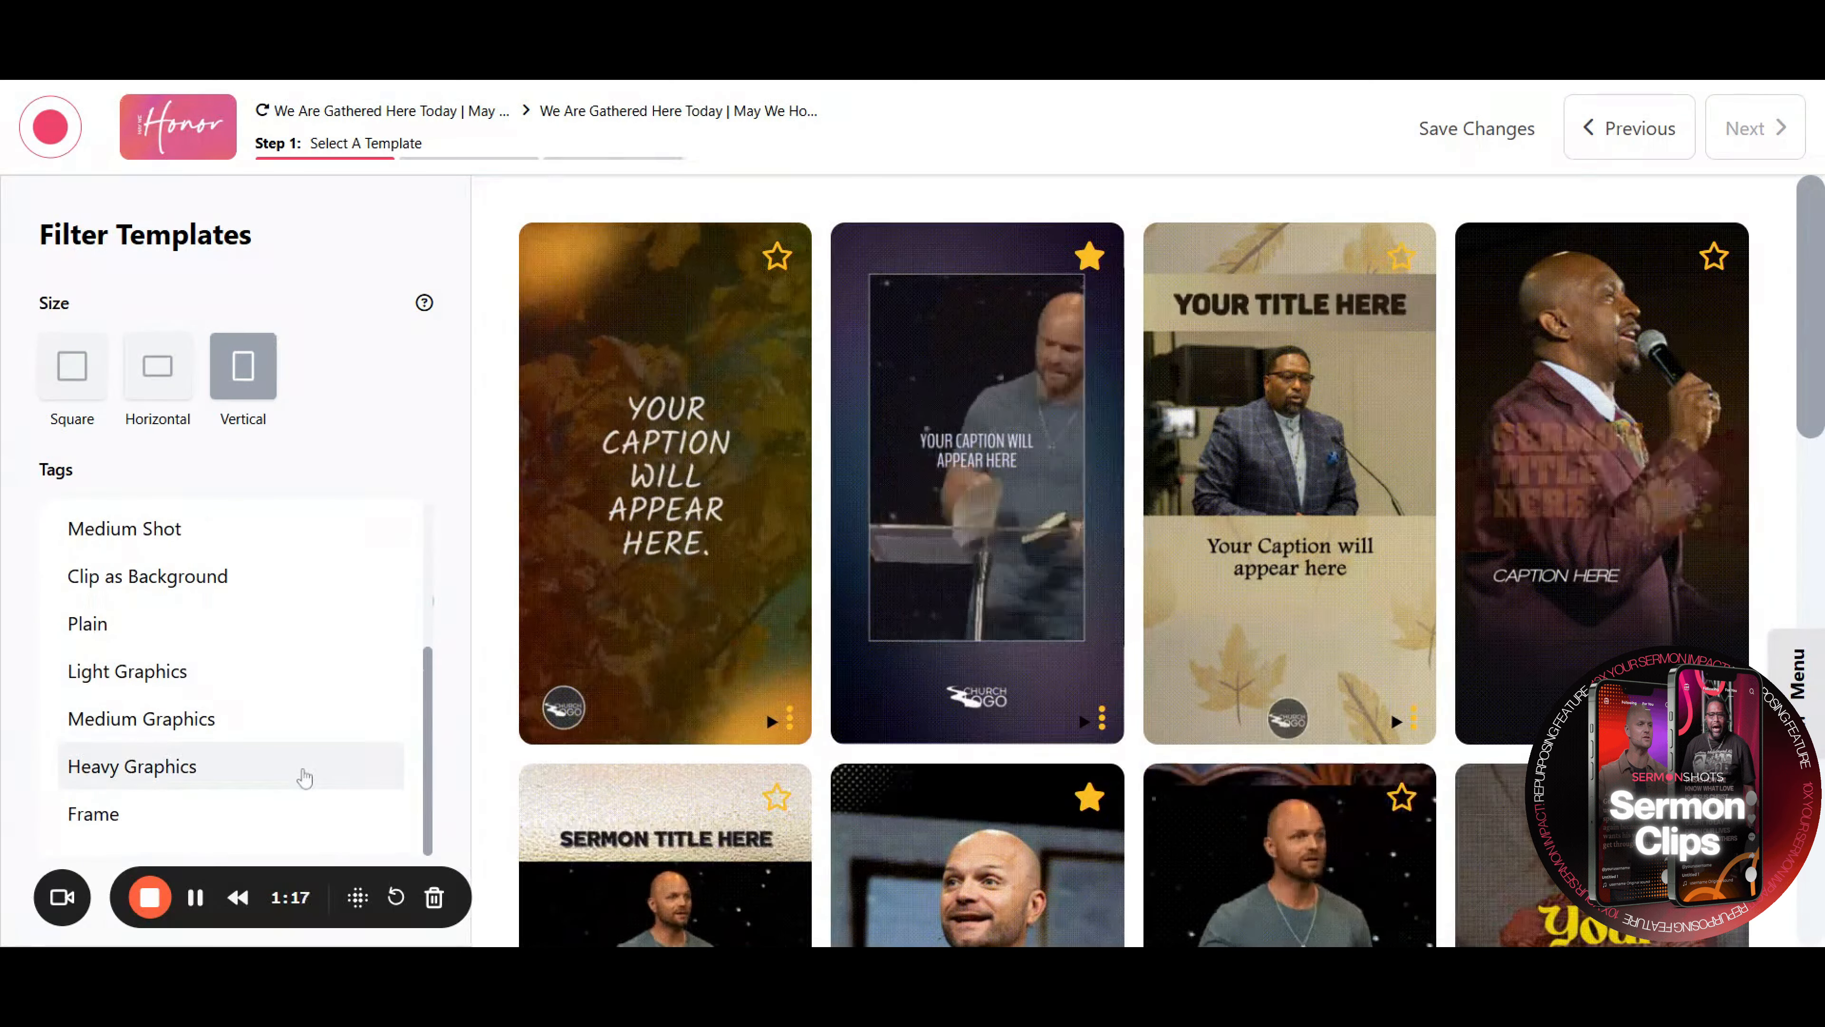
pyautogui.click(303, 766)
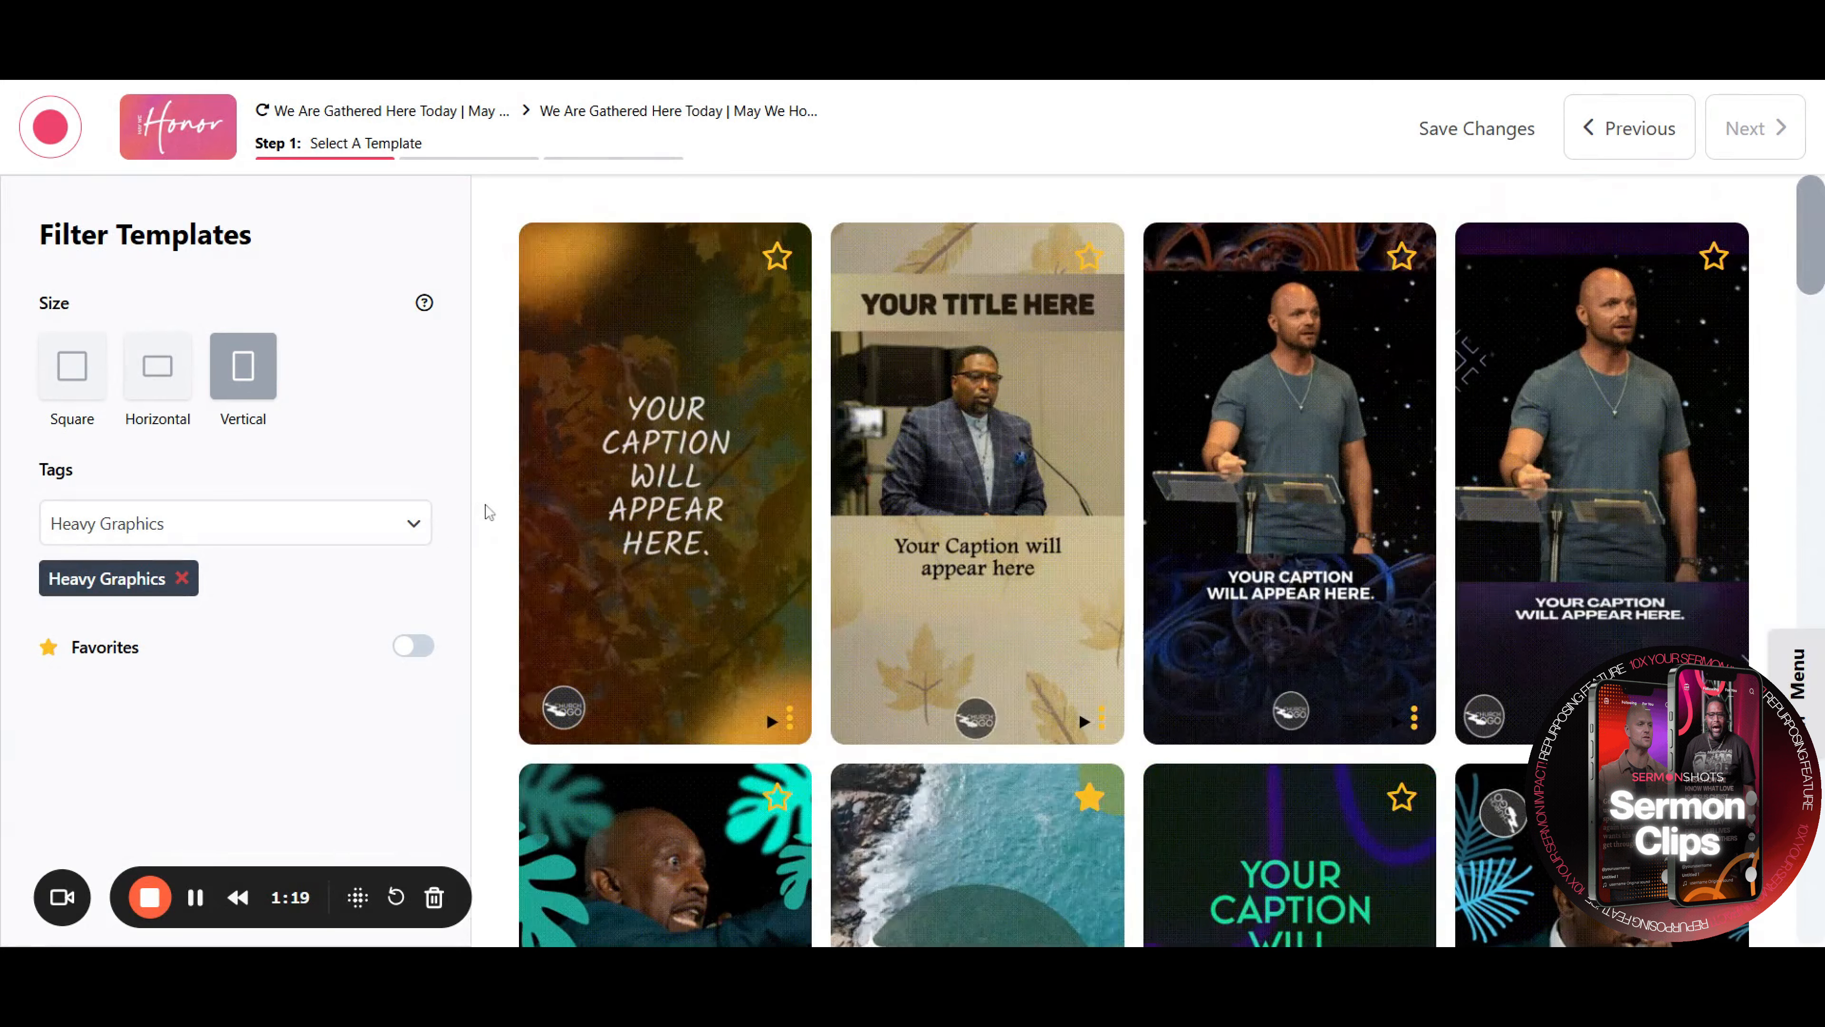
# Clear the tag filter and switch on the Favorites filter to show only favorite templates
pyautogui.scroll(-5, 486, 510)
pyautogui.scroll(-6, 489, 512)
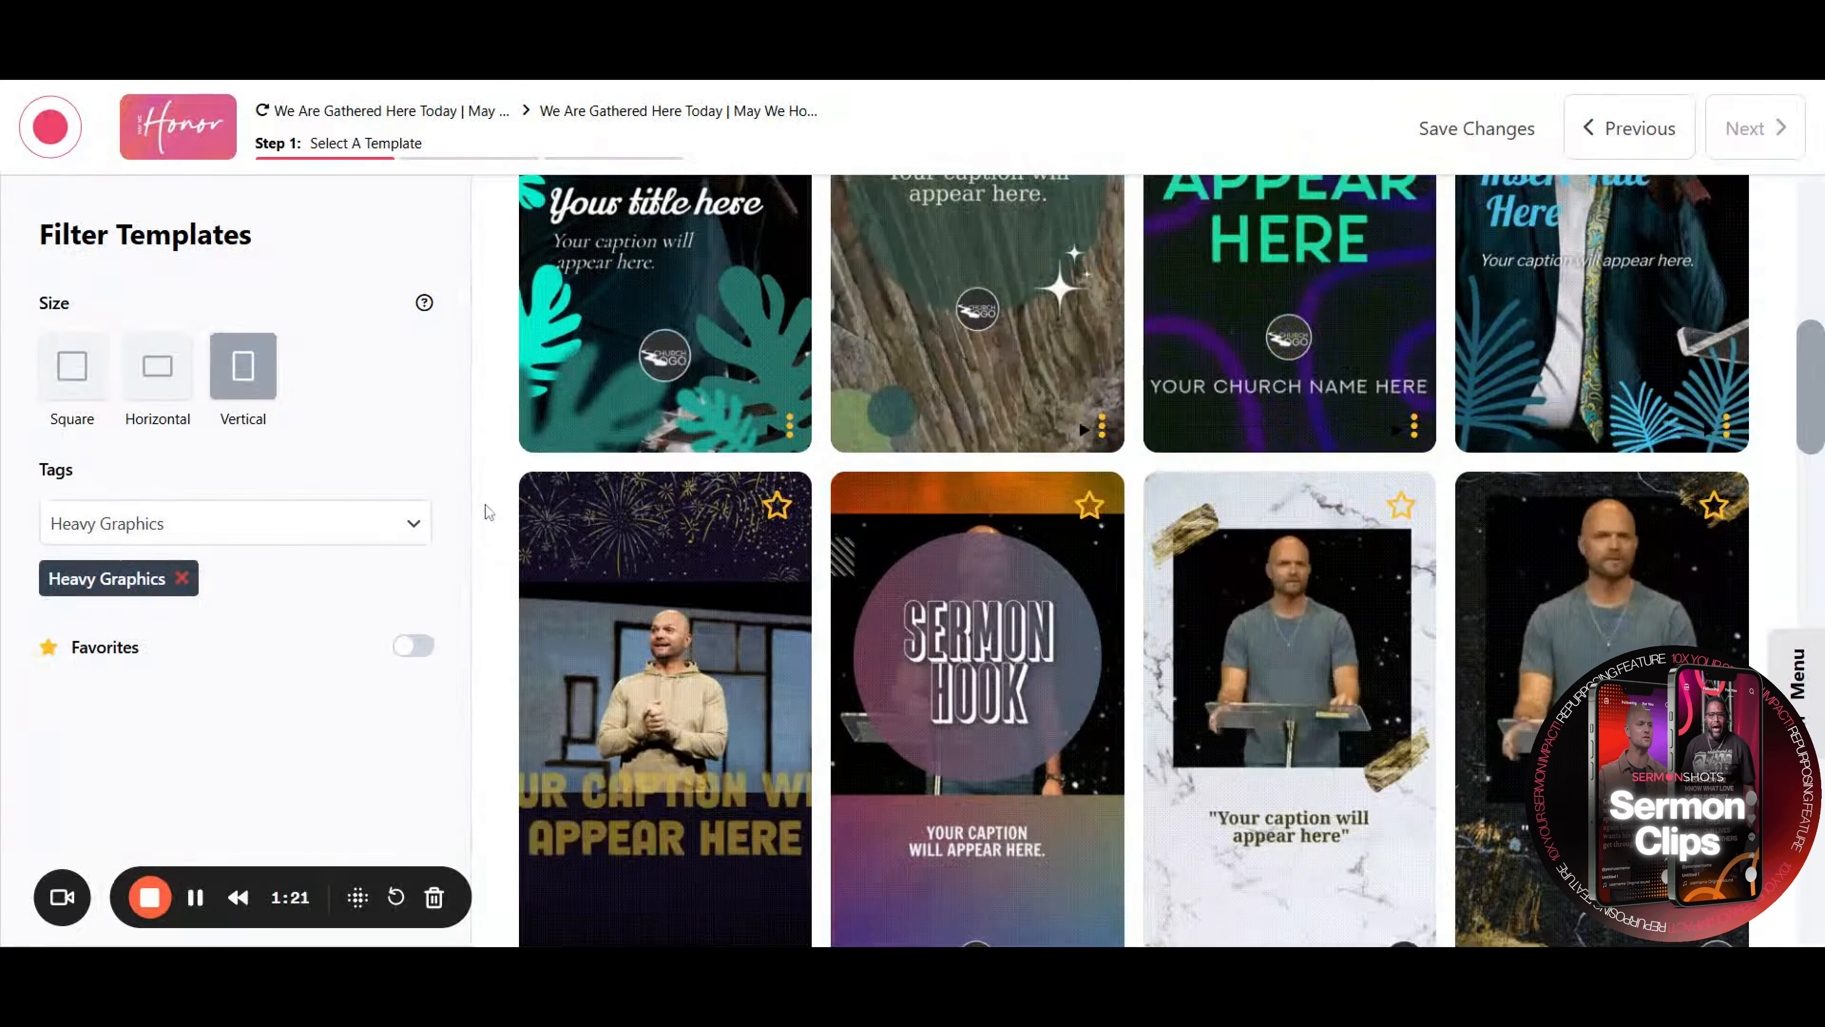
pyautogui.click(184, 581)
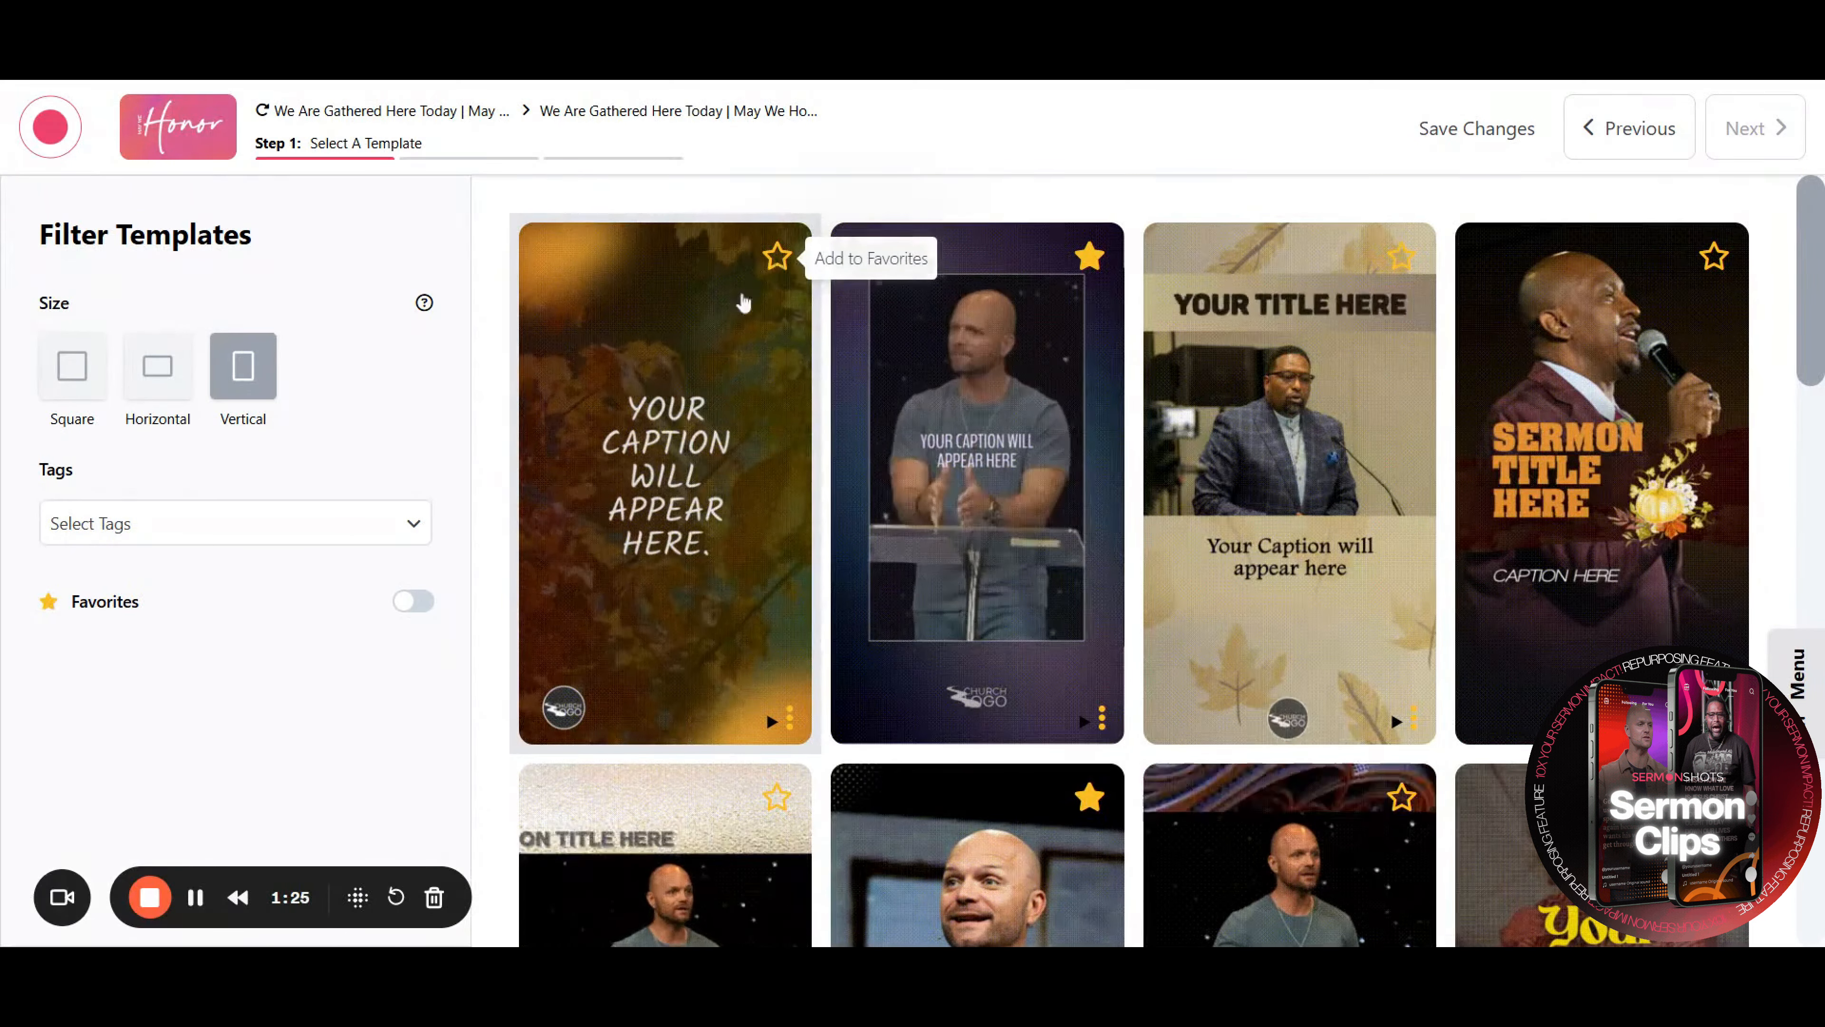
pyautogui.click(424, 611)
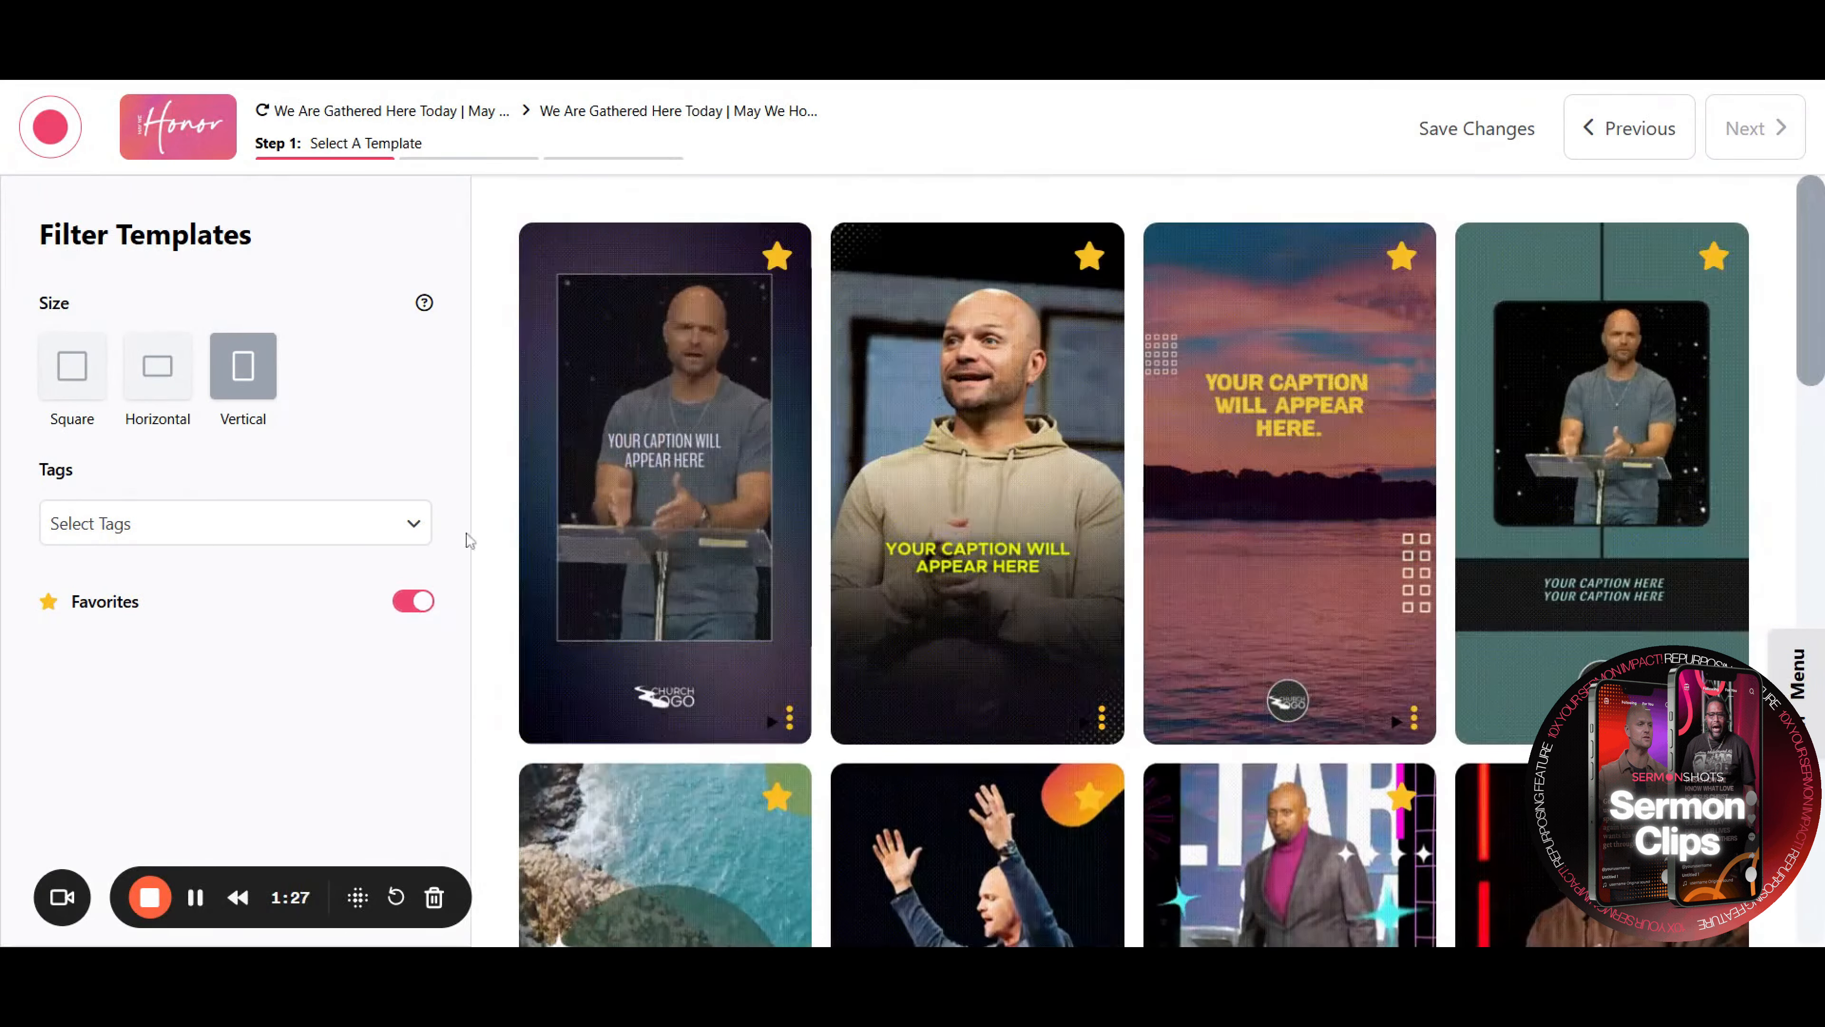
# Choose the favorite template with the blue background and continue to the subtitle selection step
pyautogui.scroll(-5, 501, 505)
pyautogui.scroll(-10, 501, 505)
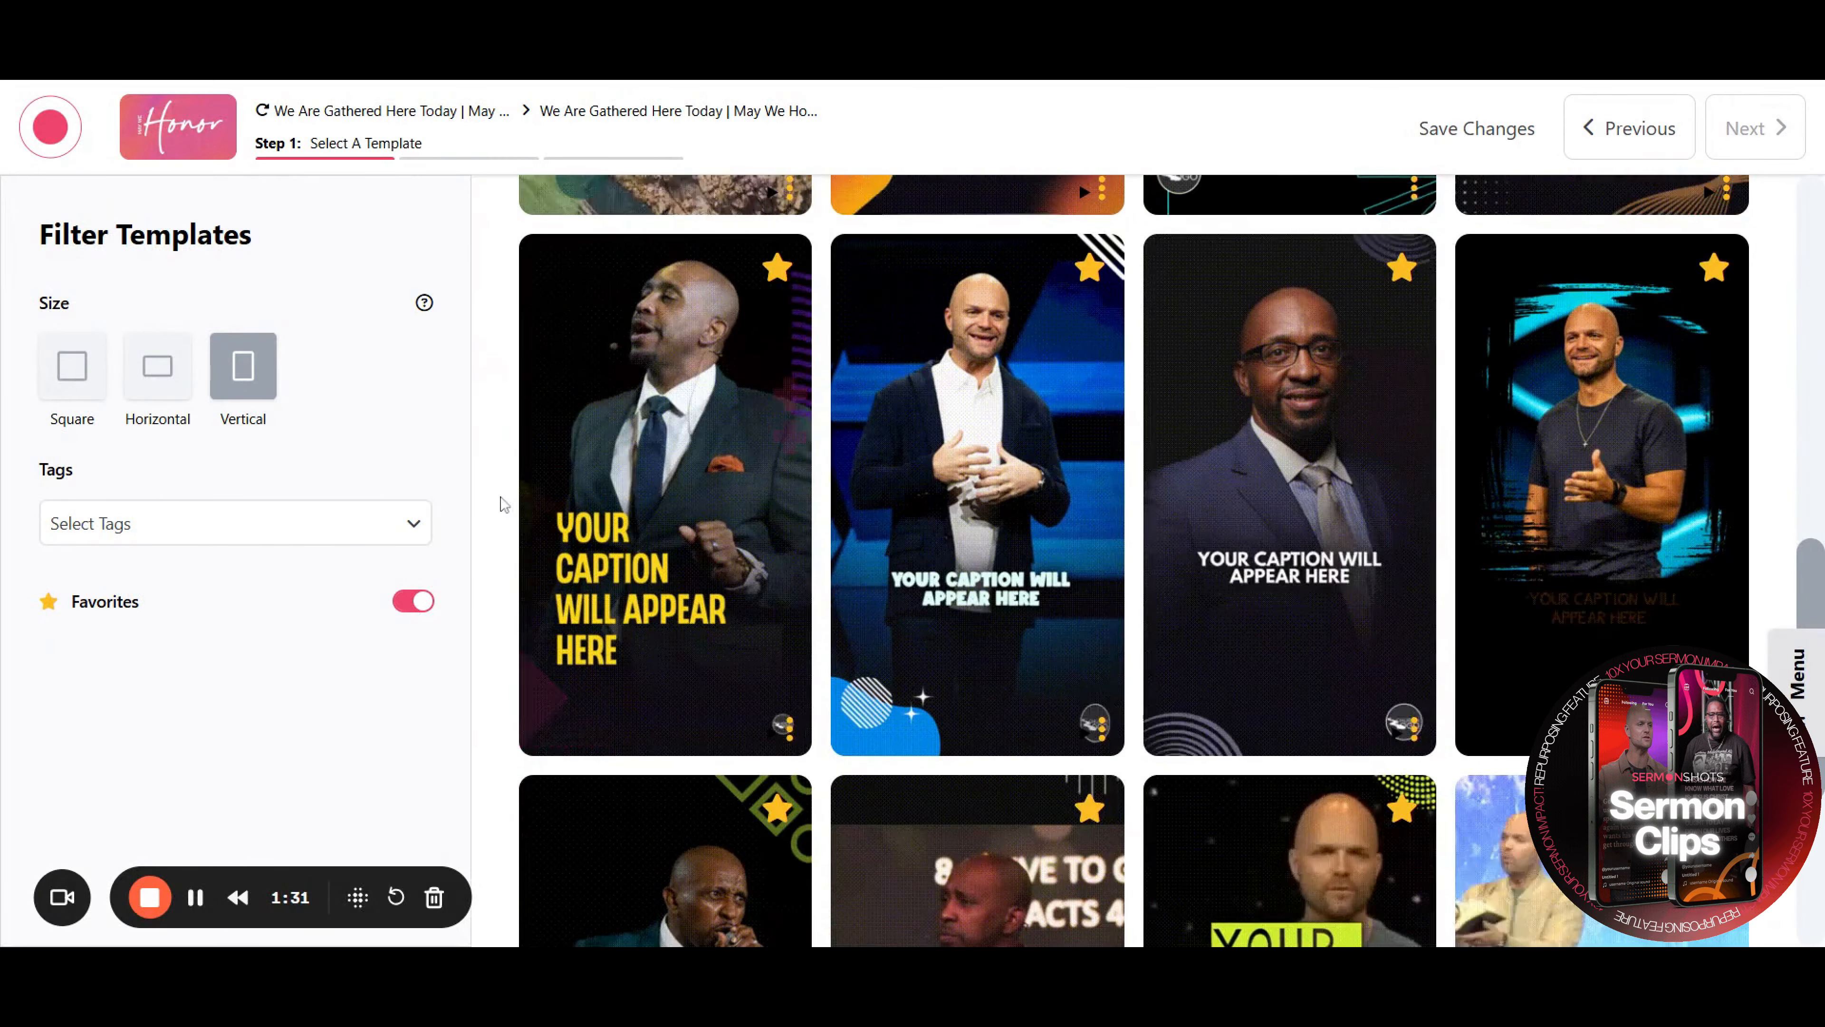
pyautogui.click(978, 496)
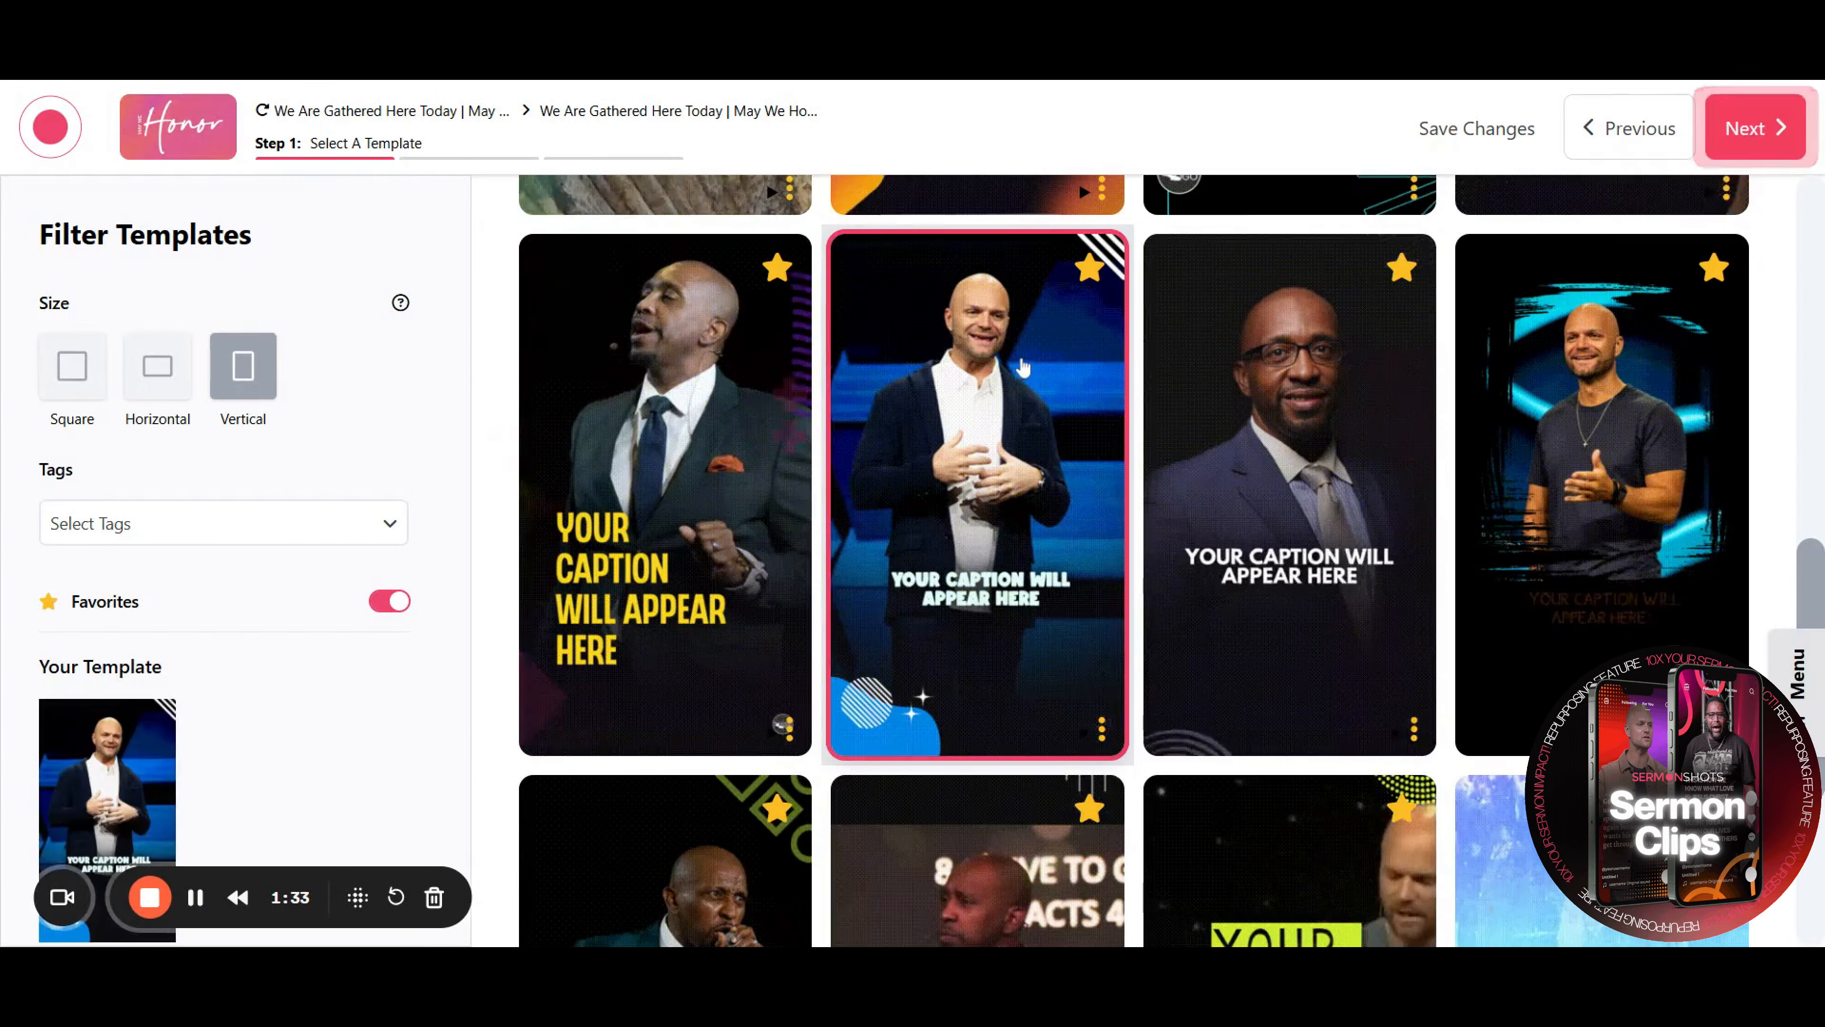
pyautogui.click(1748, 128)
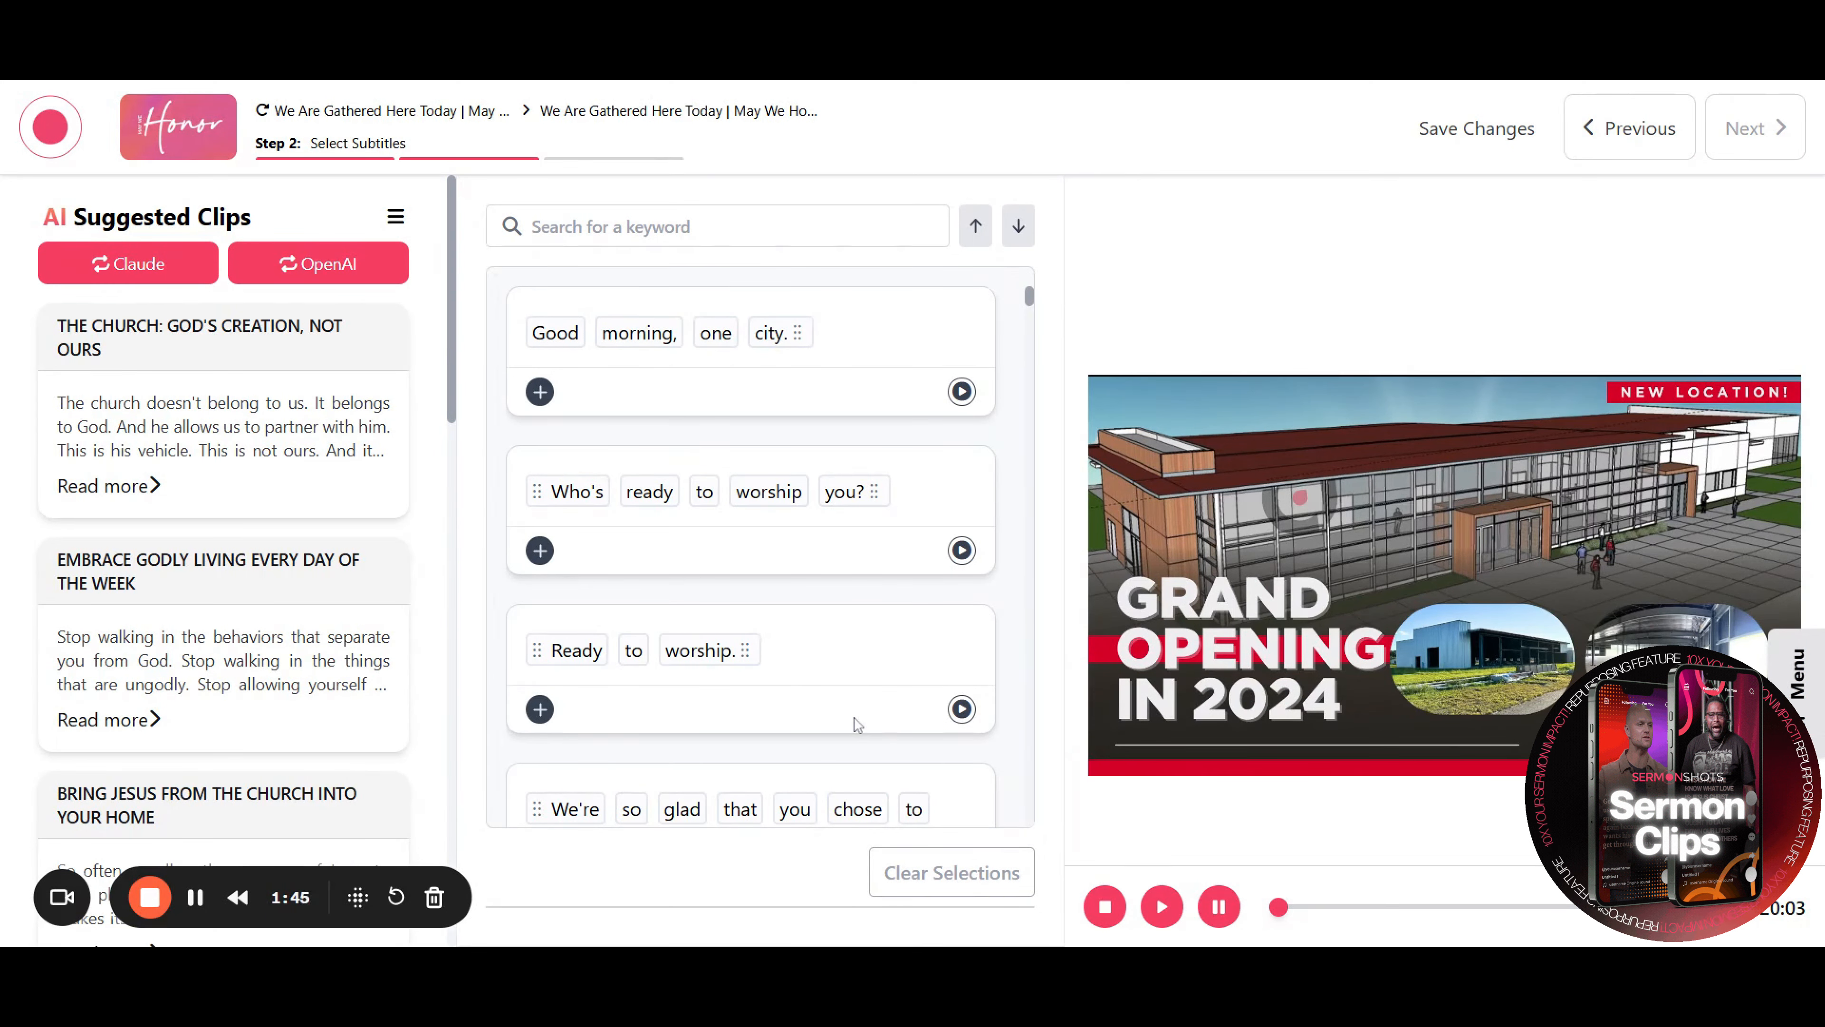
pyautogui.doubleClick(769, 492)
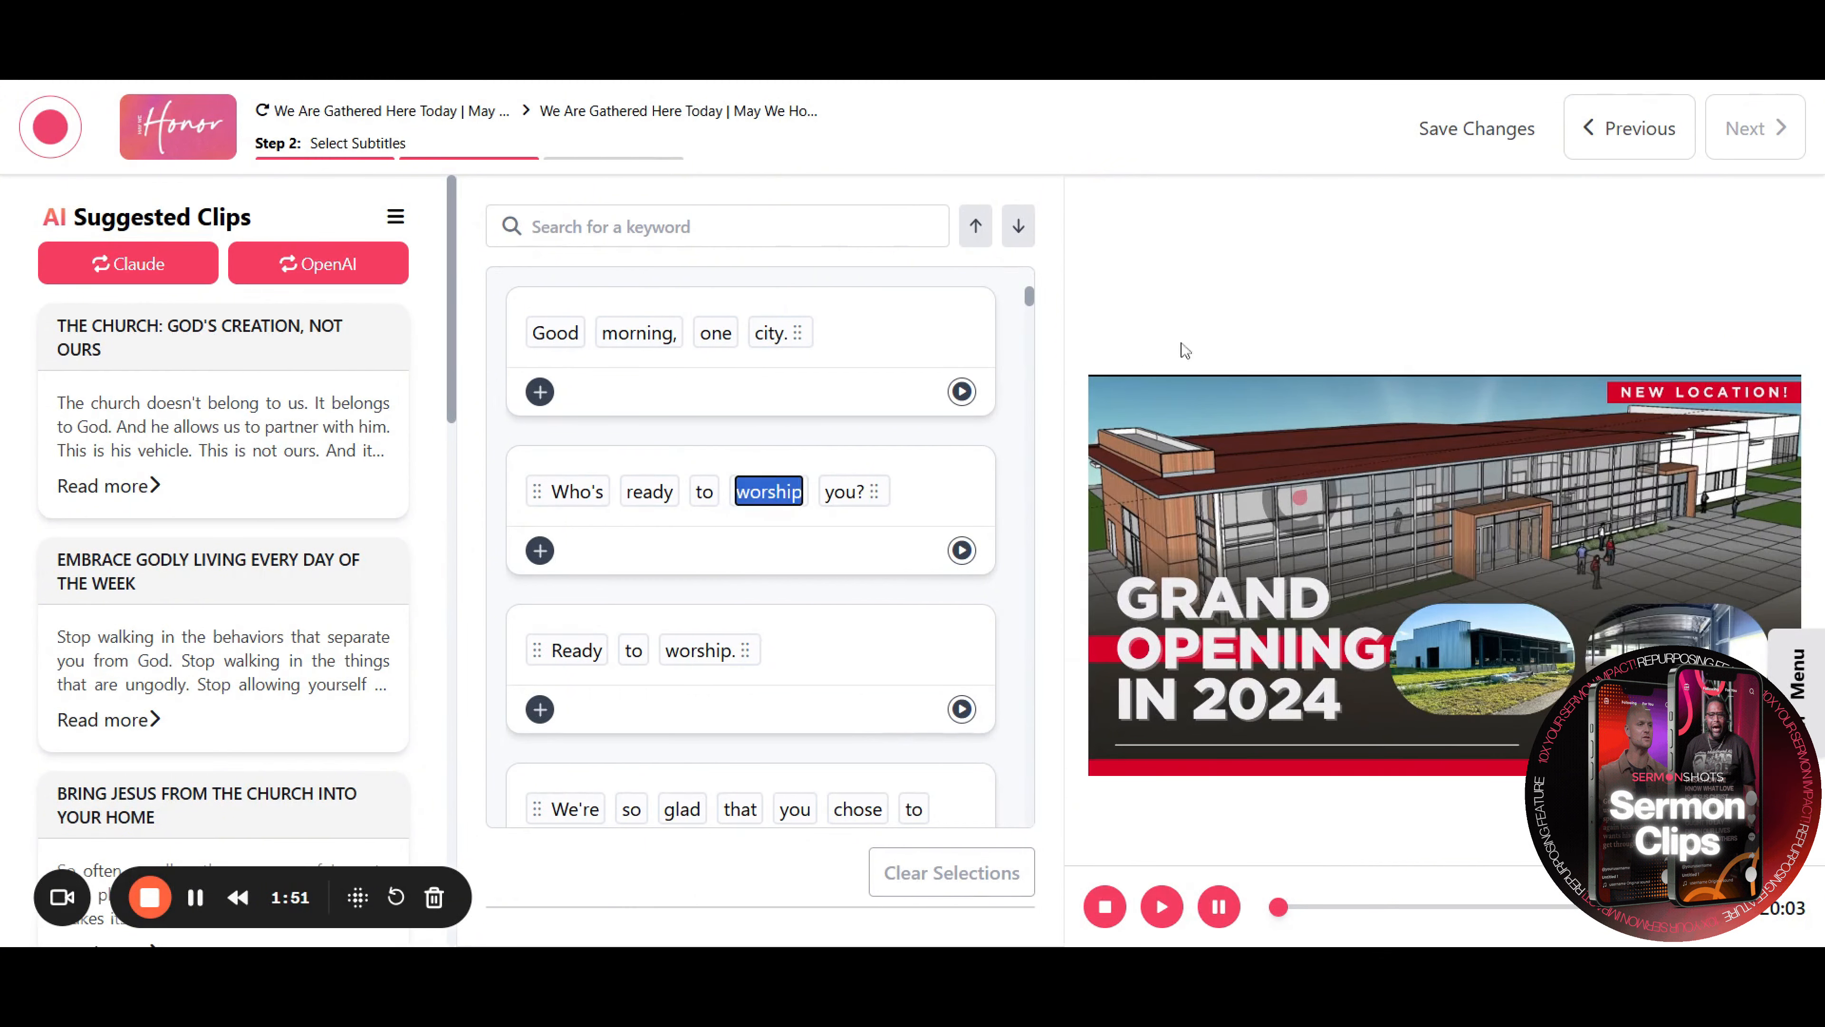
pyautogui.click(1216, 272)
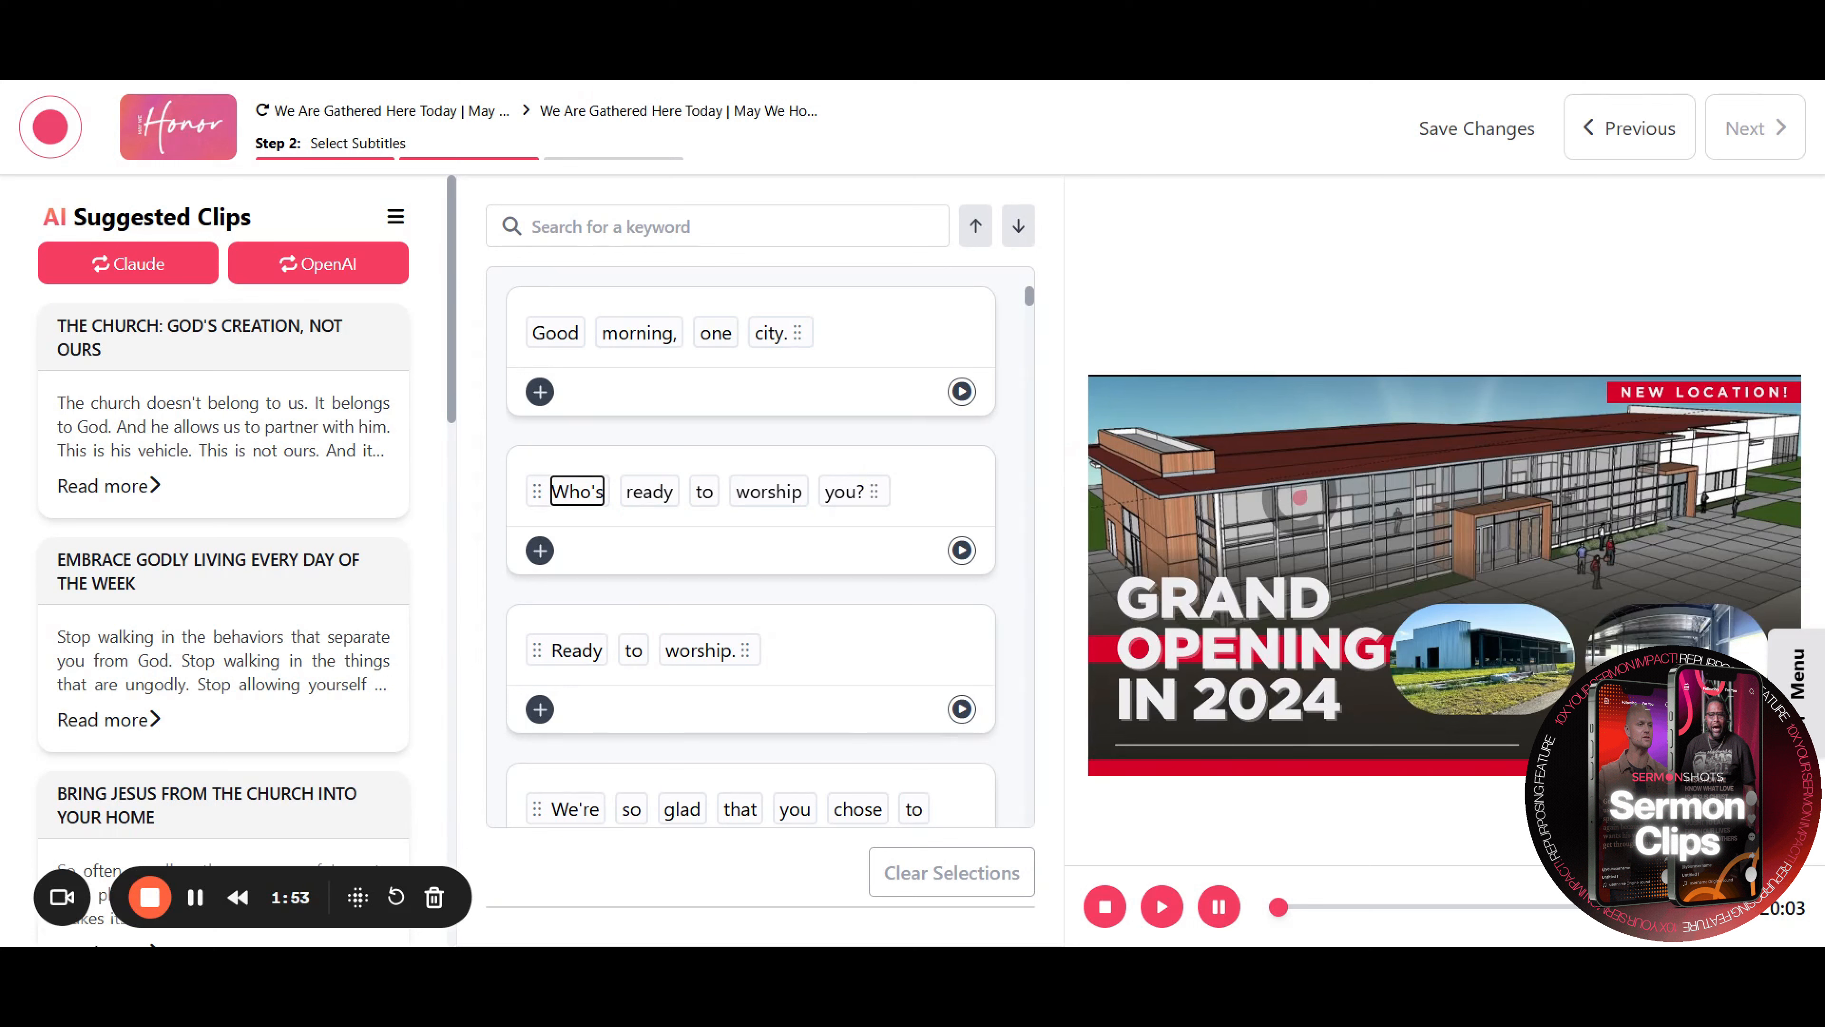
pyautogui.write('"')
pyautogui.press('BackSpace')
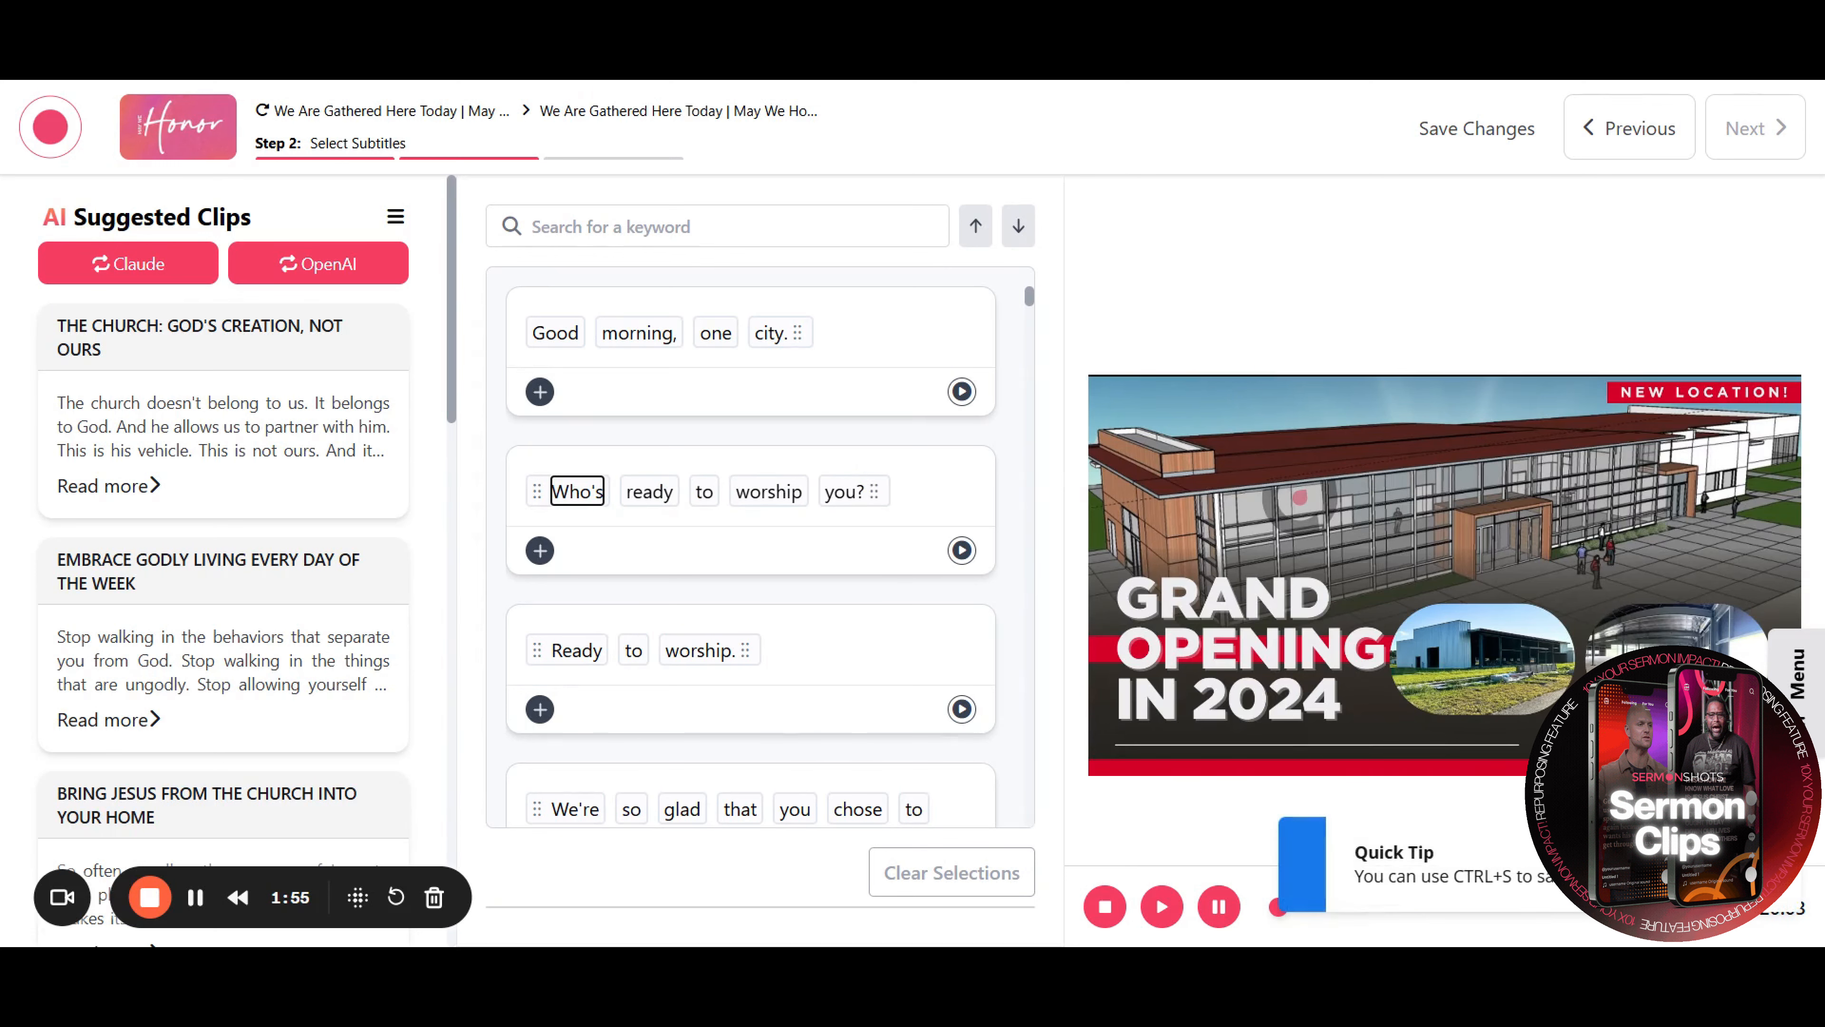
pyautogui.moveTo(800, 332)
pyautogui.mouseDown()
pyautogui.moveTo(542, 501)
pyautogui.moveTo(771, 333)
pyautogui.mouseUp()
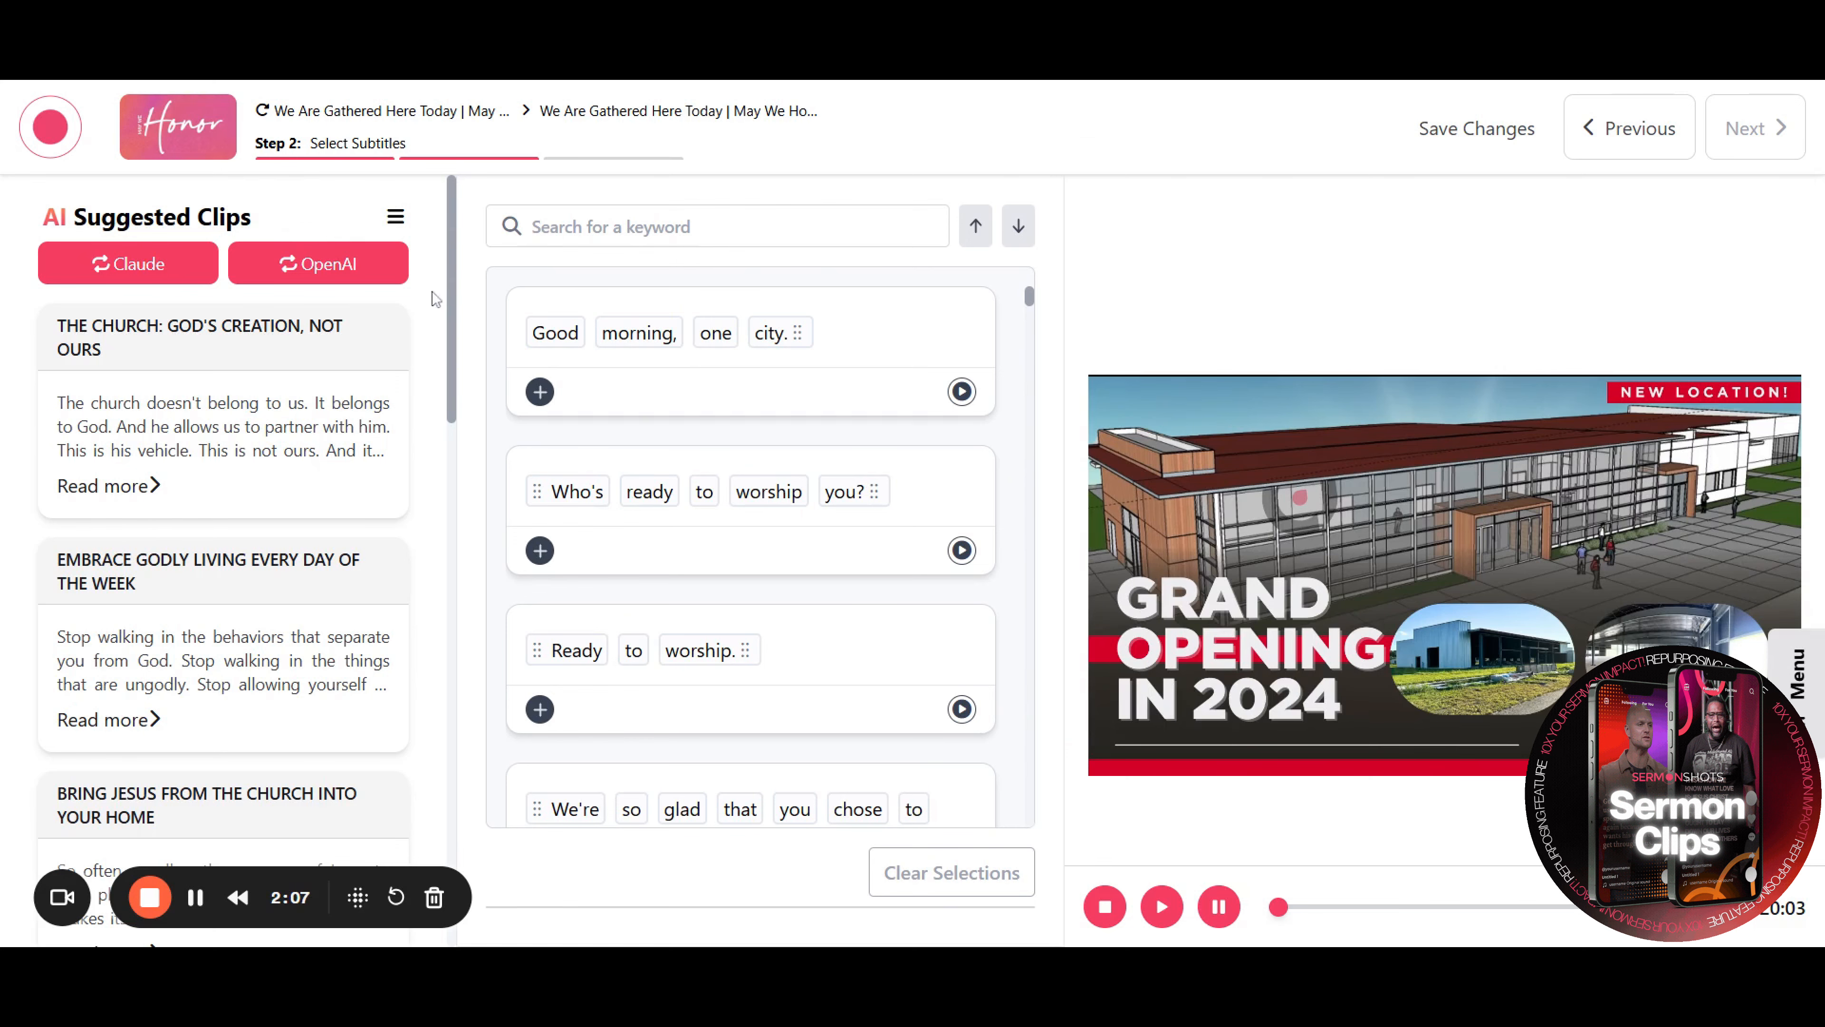
# Apply the AI suggested clip "The True Purpose of the Gift of Tongues" to select its captions
pyautogui.scroll(-2, 431, 299)
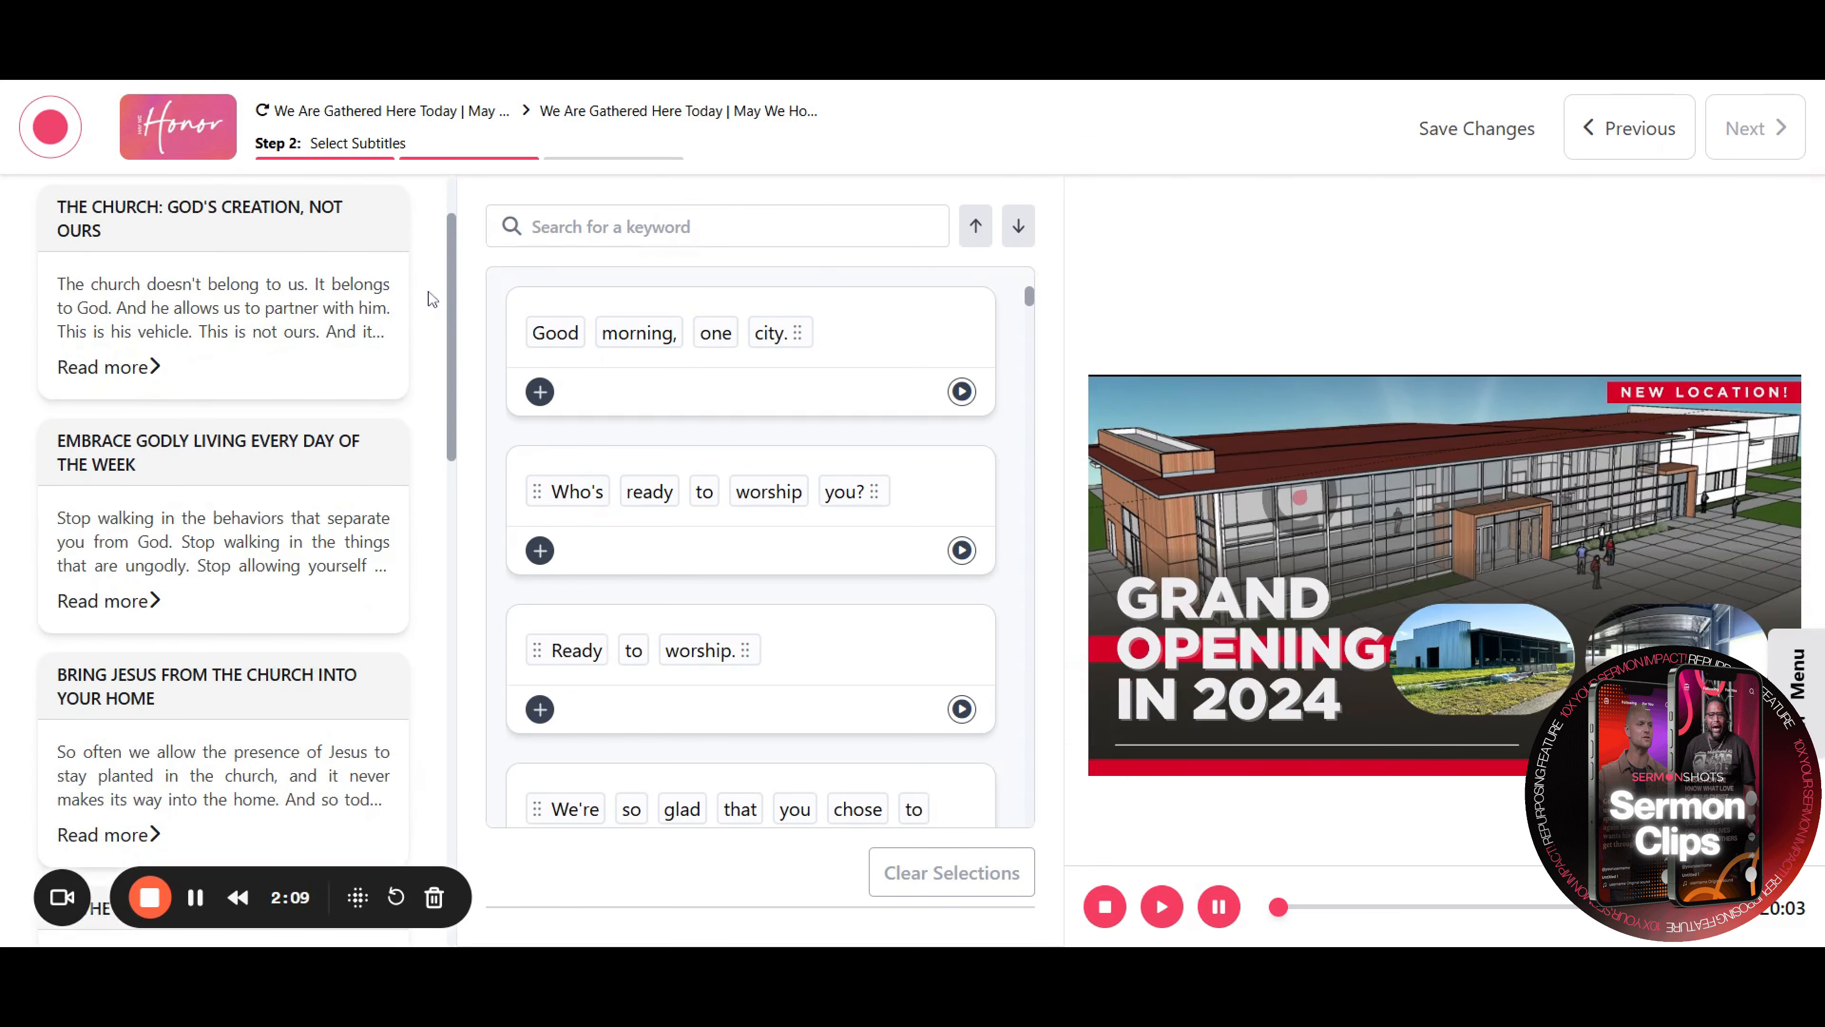
pyautogui.scroll(-6, 431, 299)
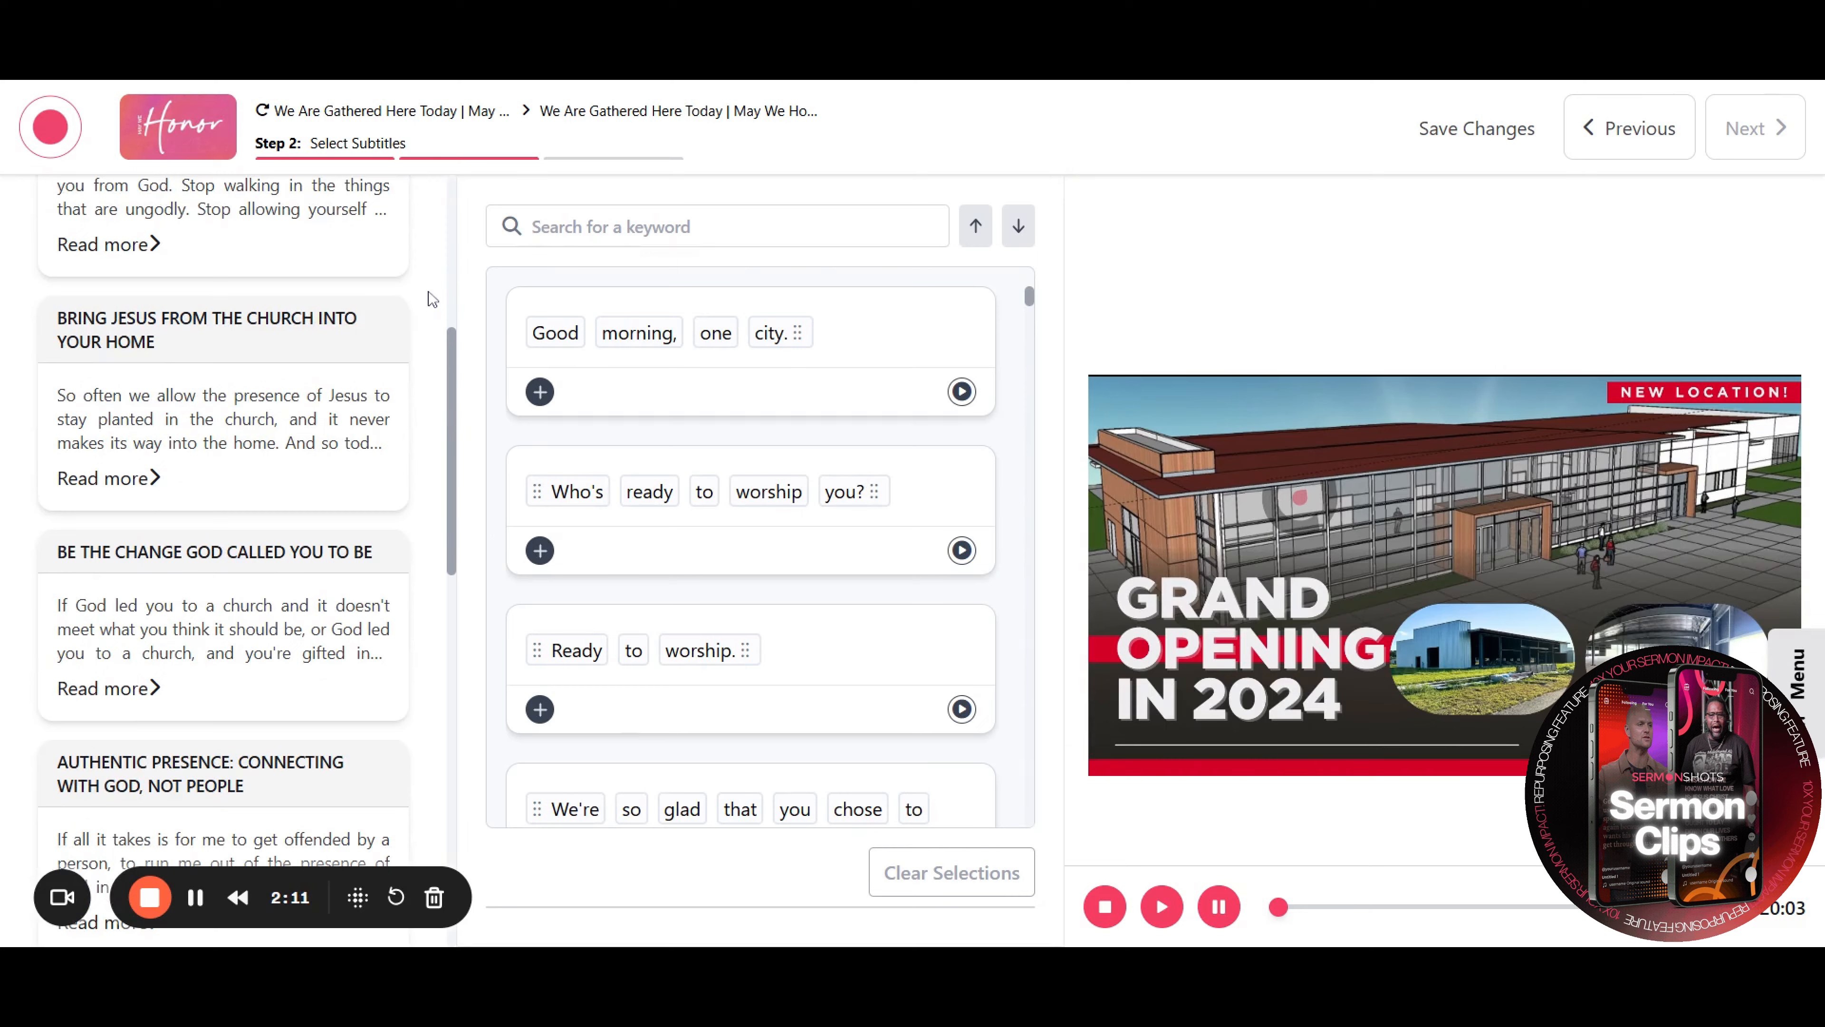
pyautogui.scroll(-10, 432, 299)
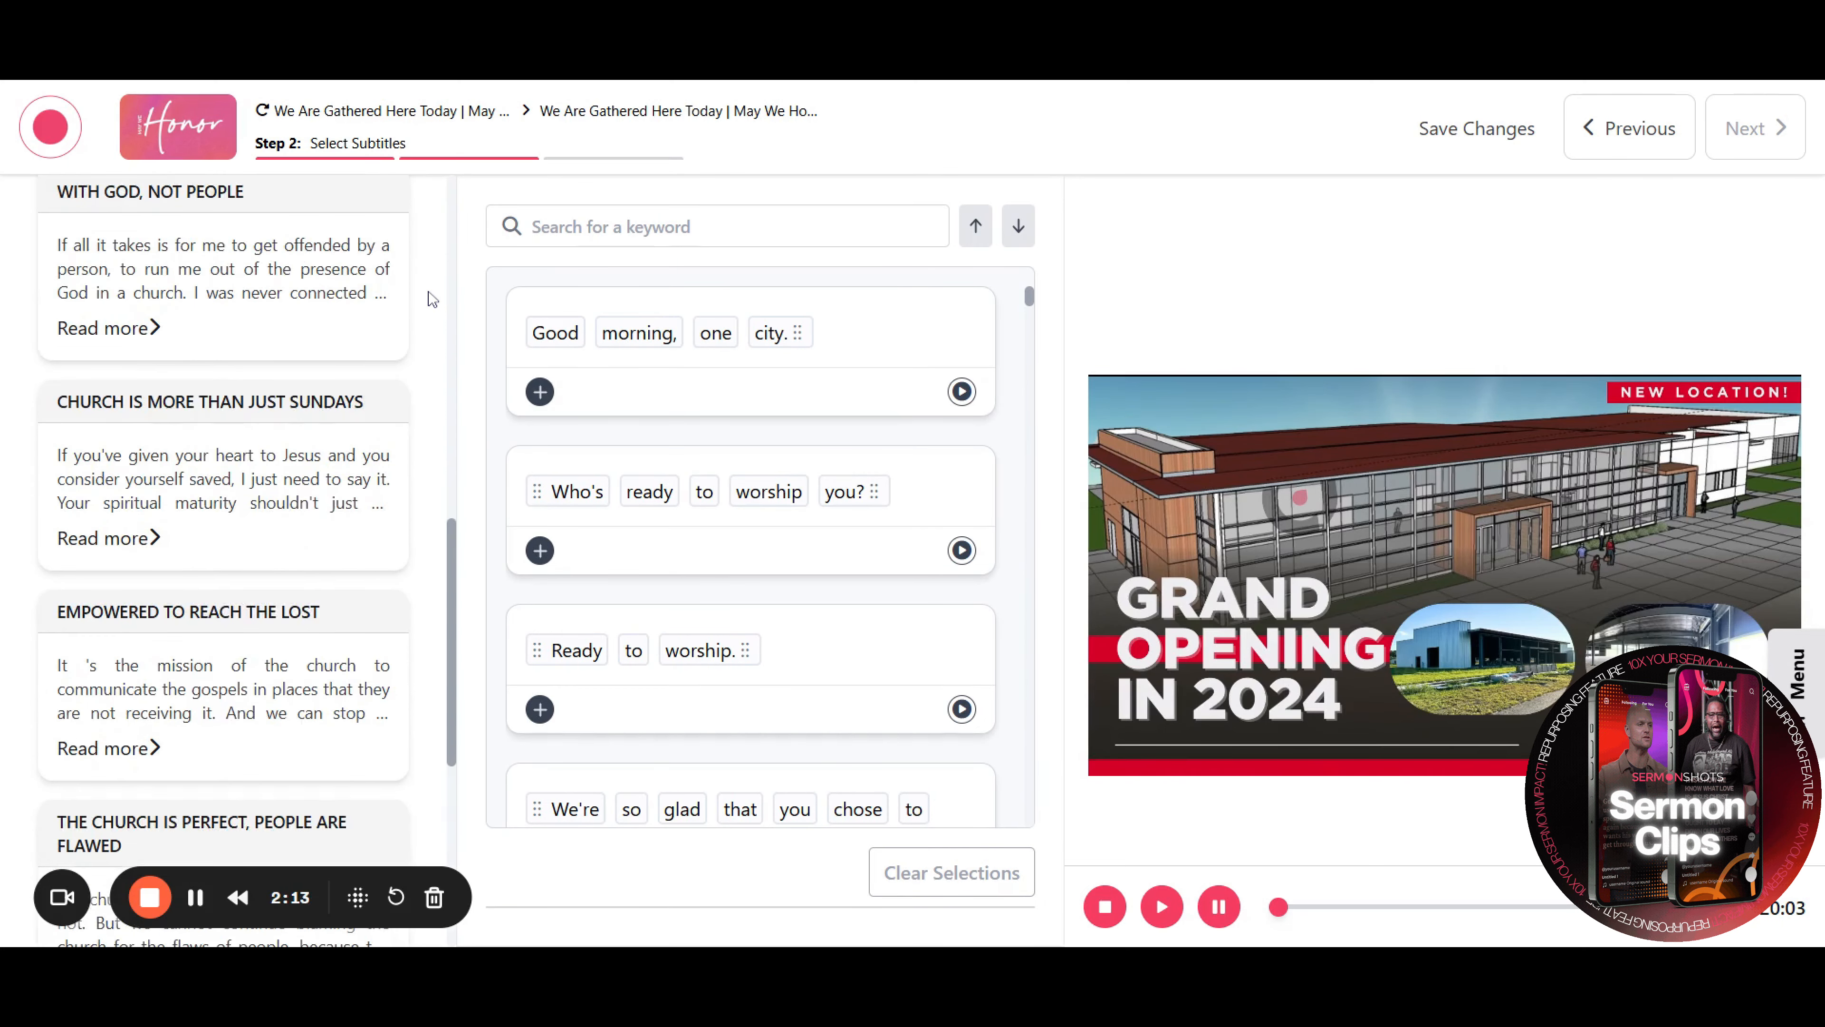
pyautogui.scroll(-9, 432, 299)
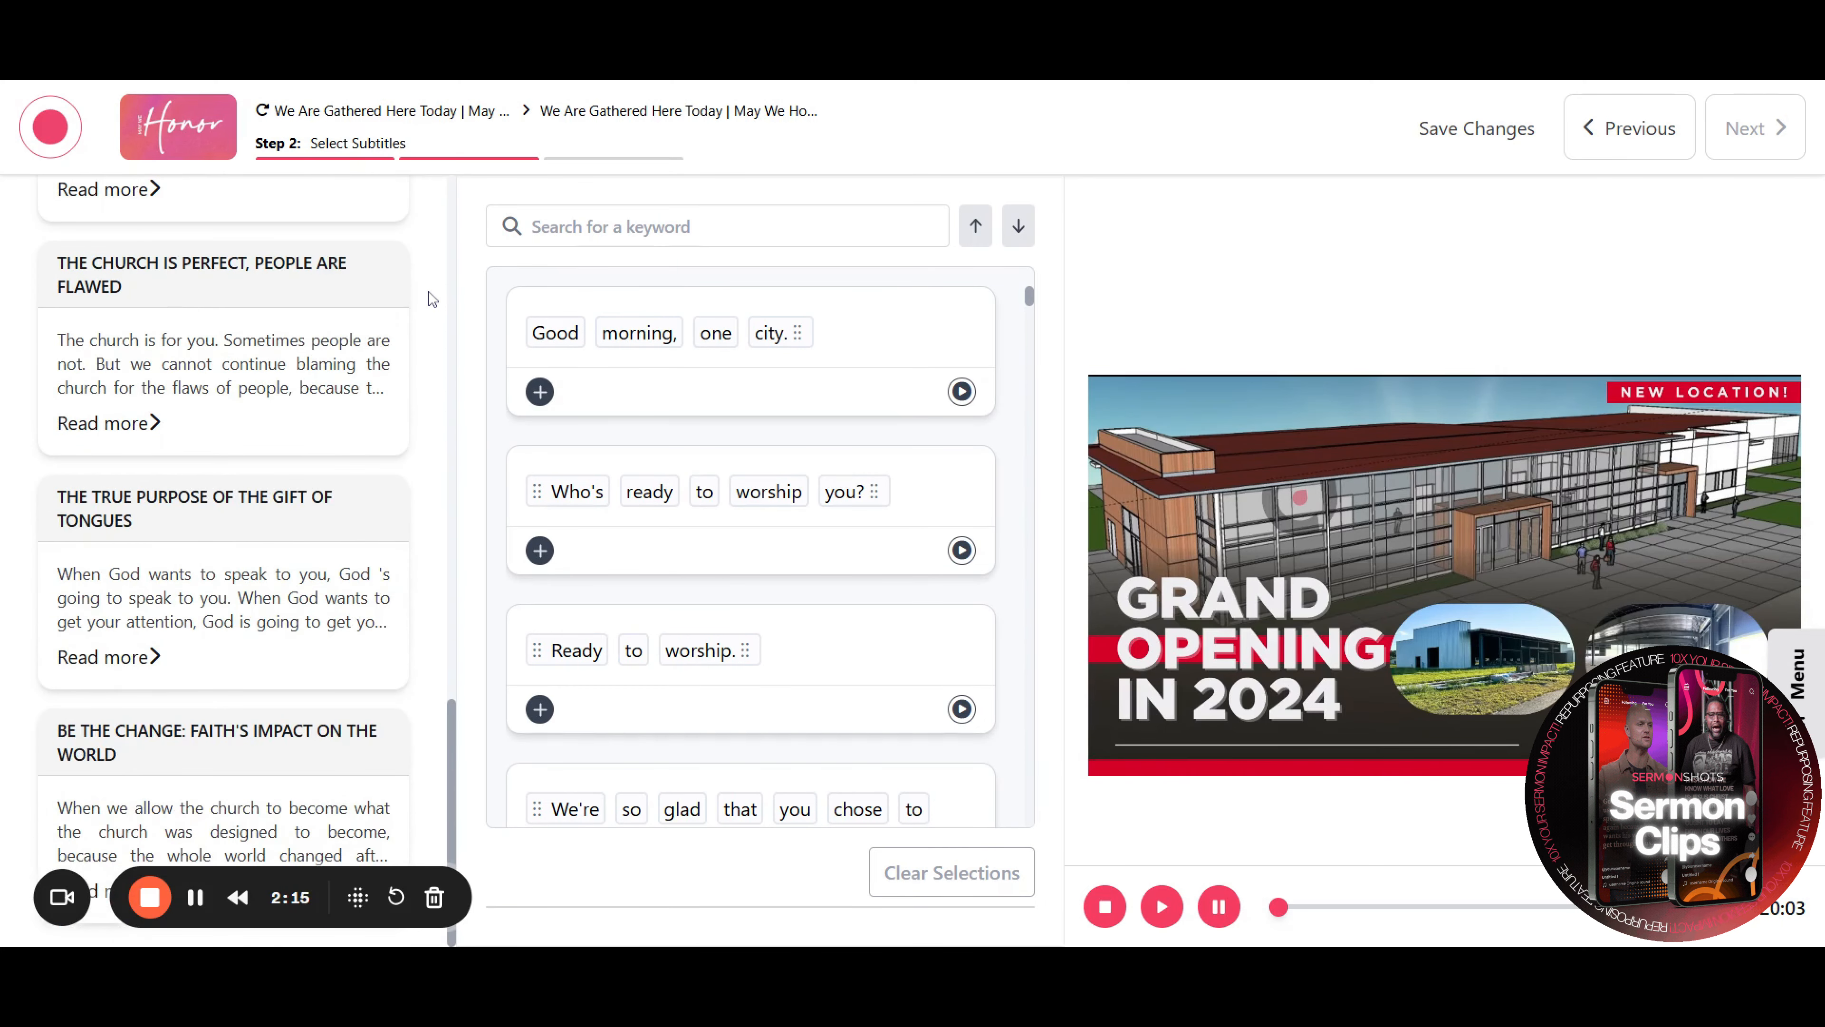
pyautogui.click(214, 613)
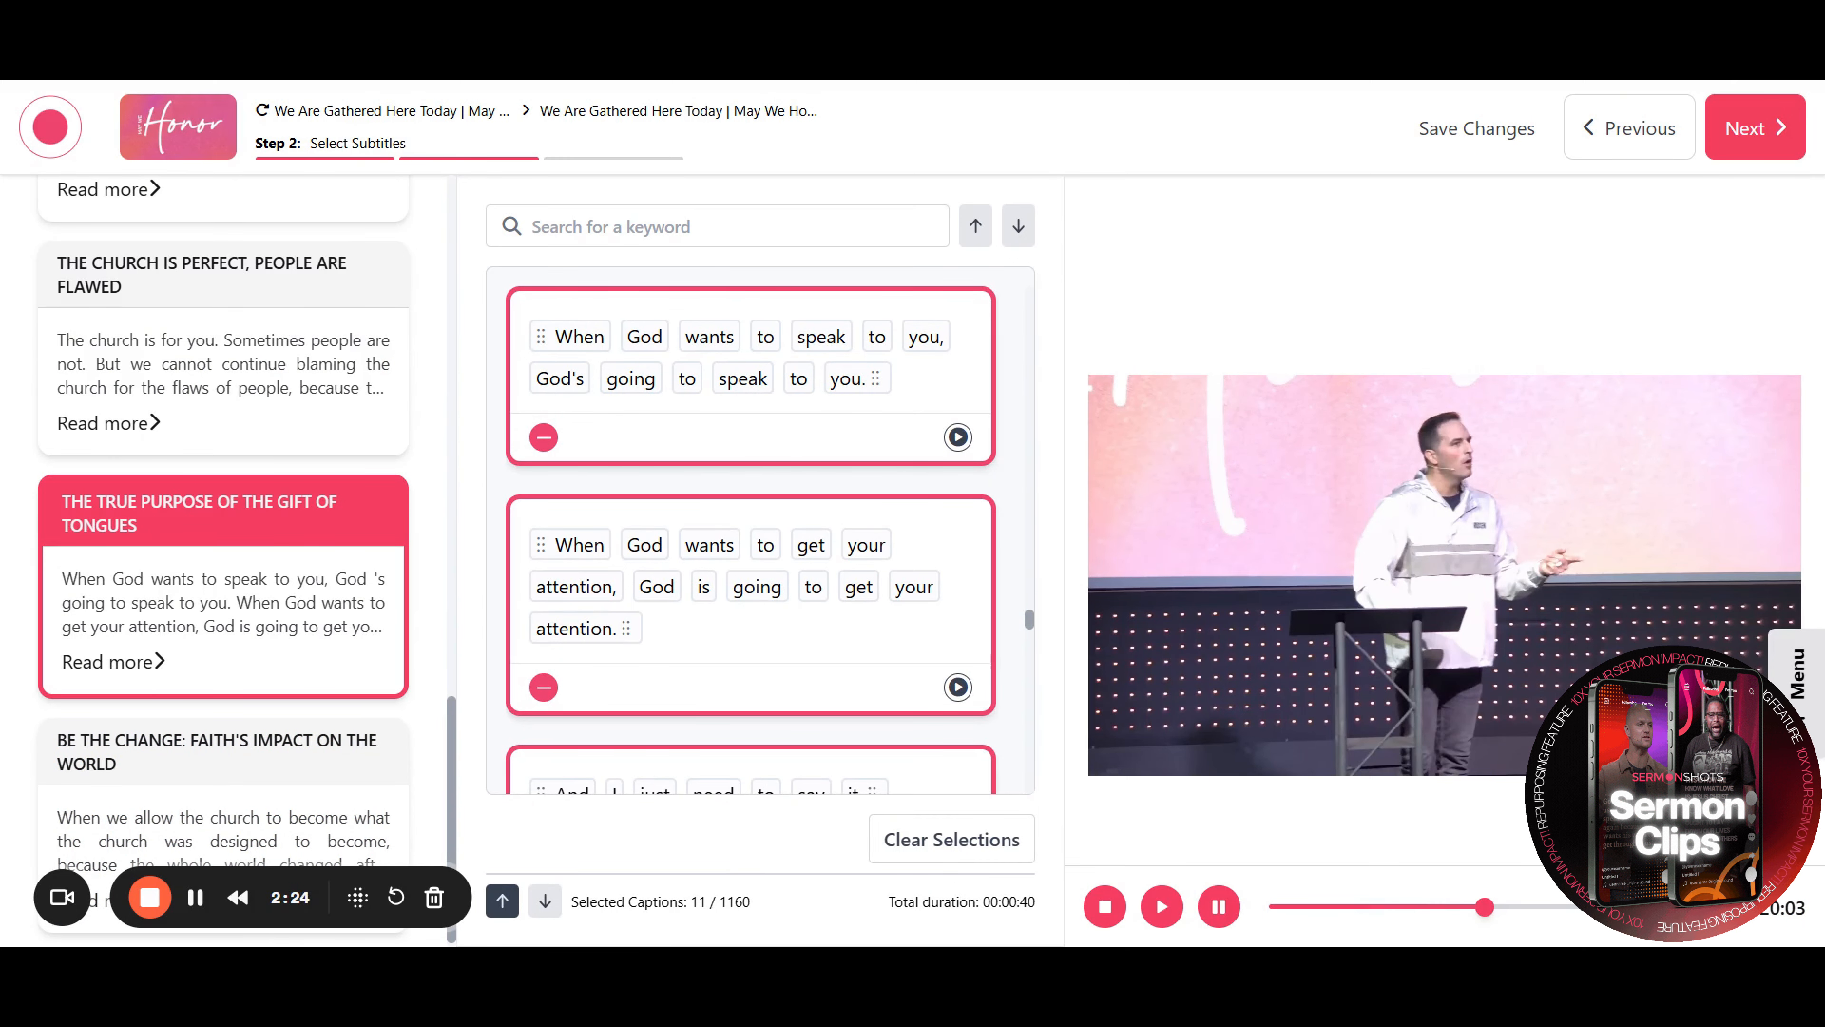
# Remove two caption lines from the selection and add the line "And here's what we've done."
pyautogui.click(544, 687)
pyautogui.scroll(-4, 546, 679)
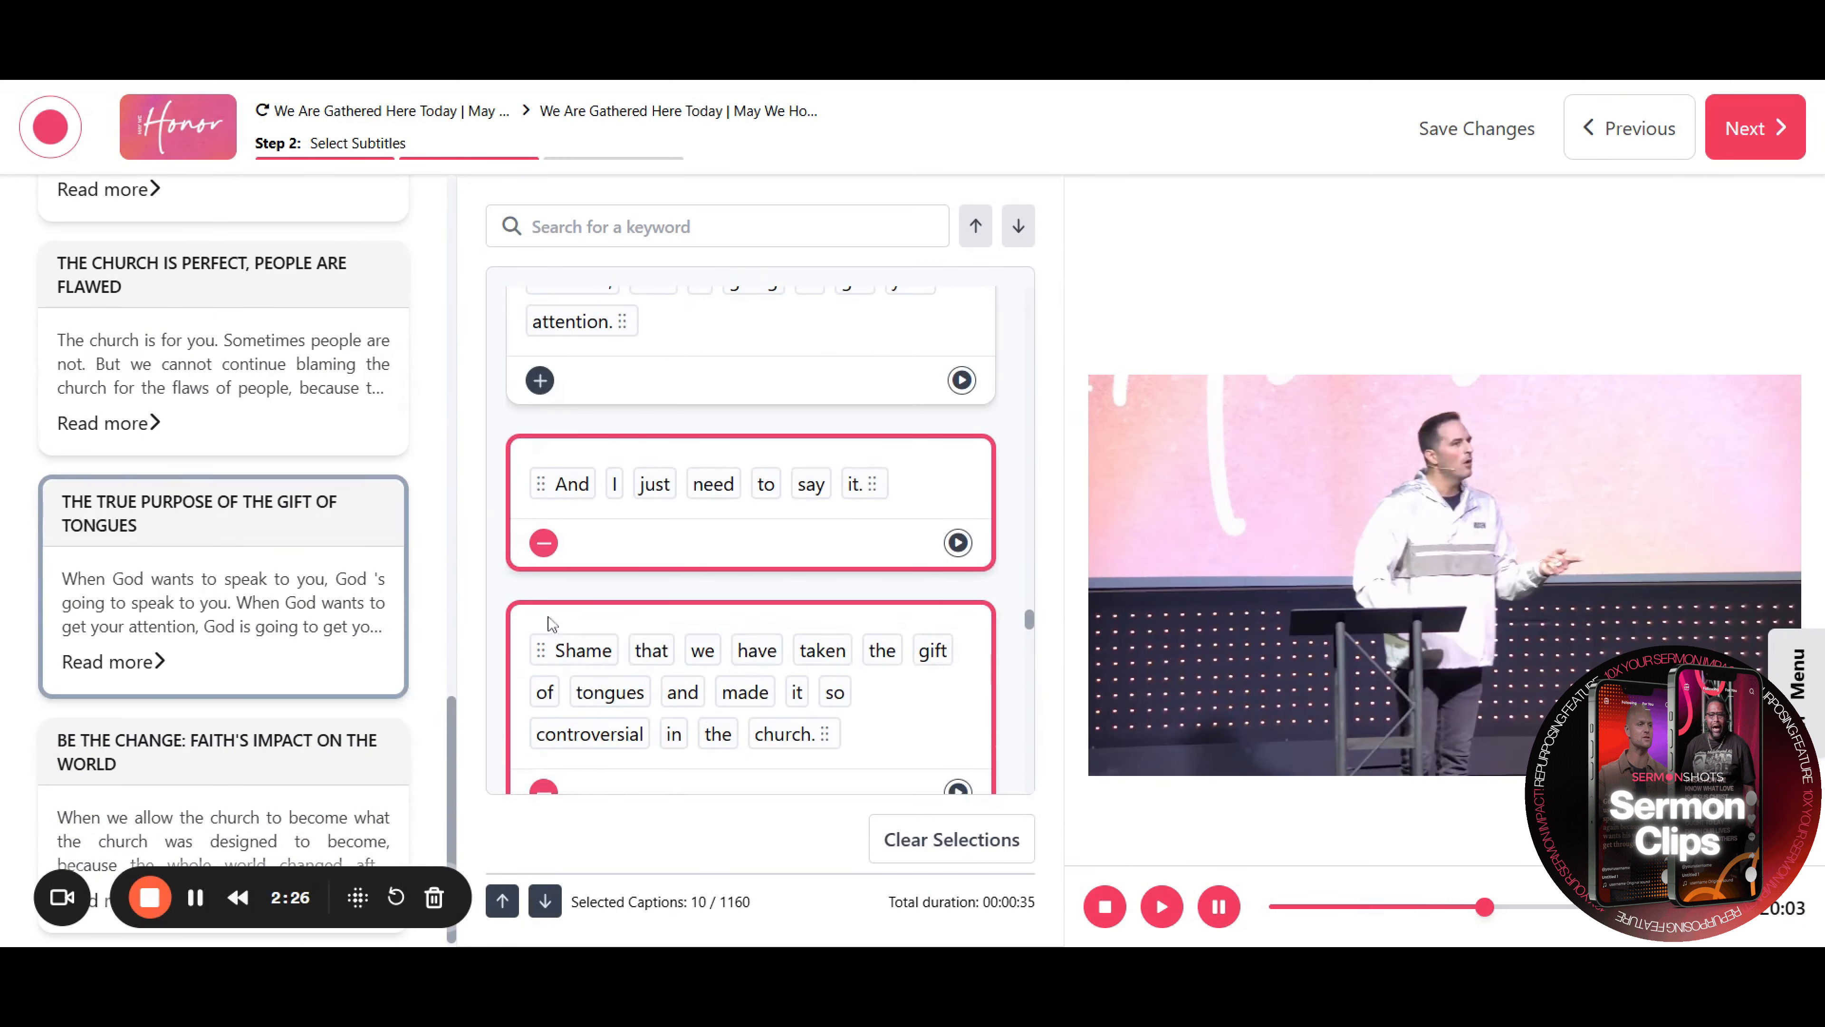
pyautogui.click(540, 539)
pyautogui.scroll(-12, 546, 565)
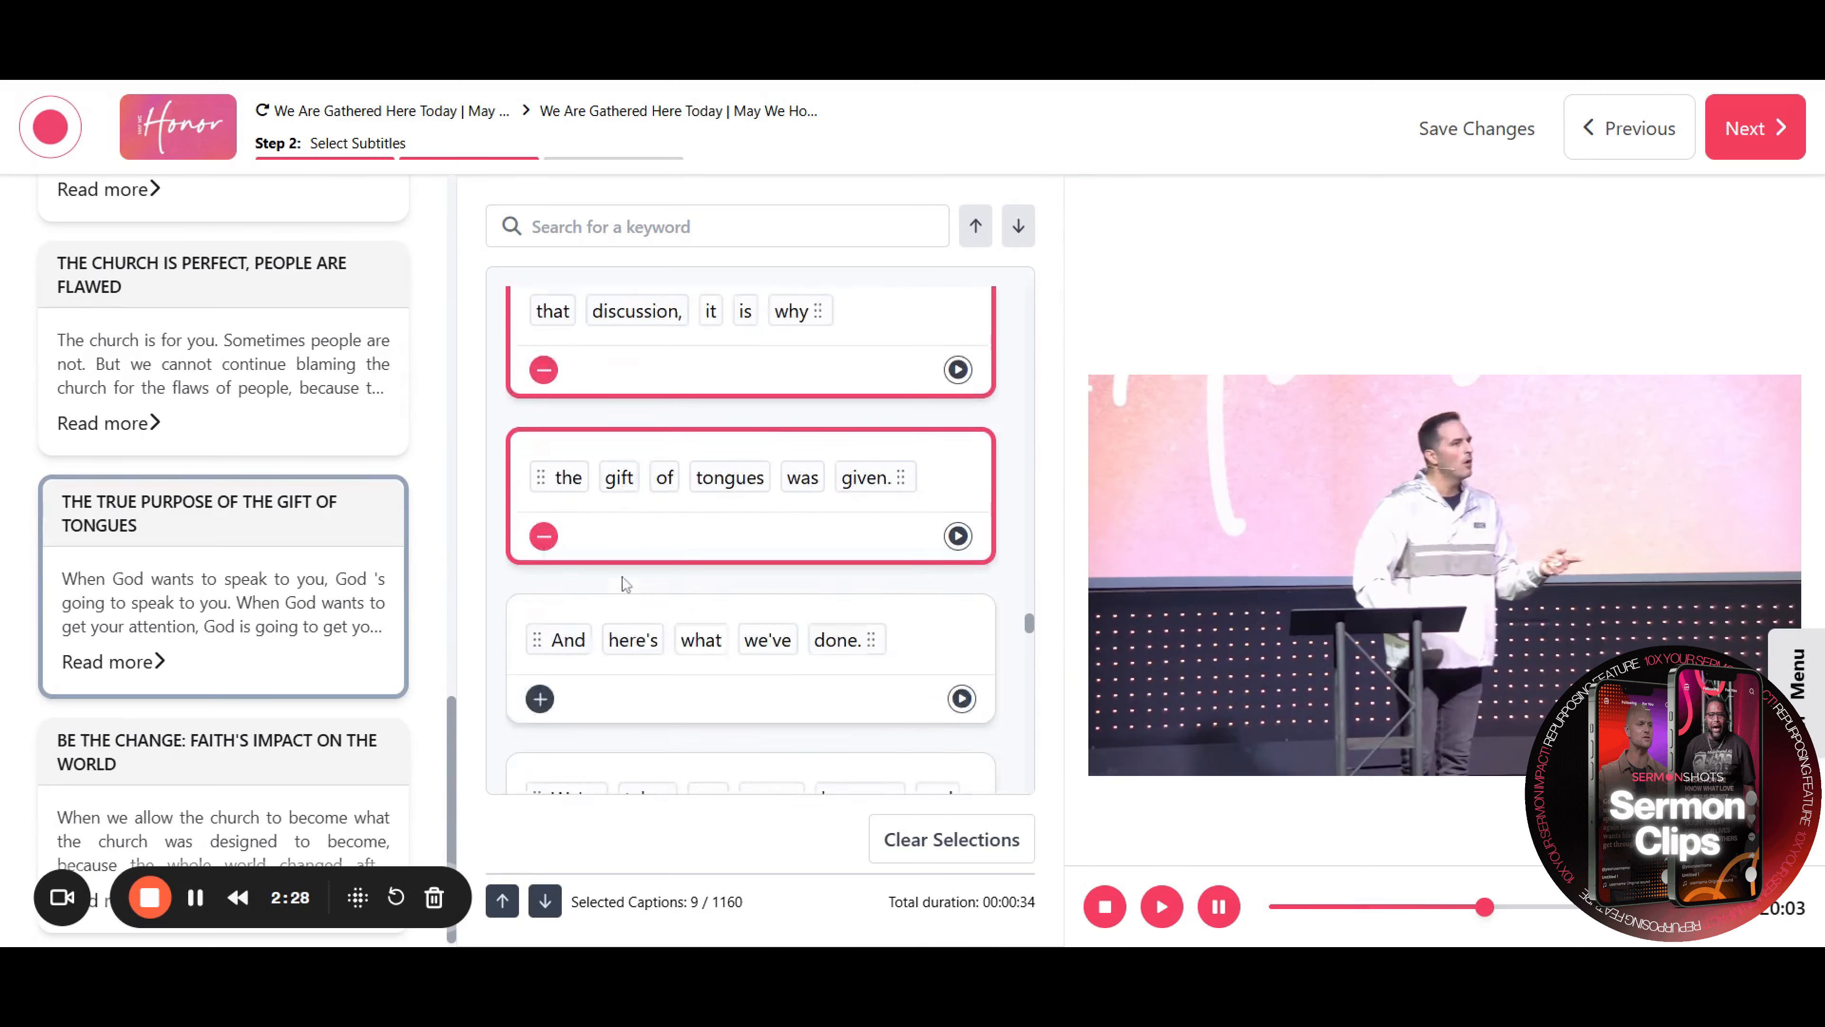
pyautogui.click(540, 558)
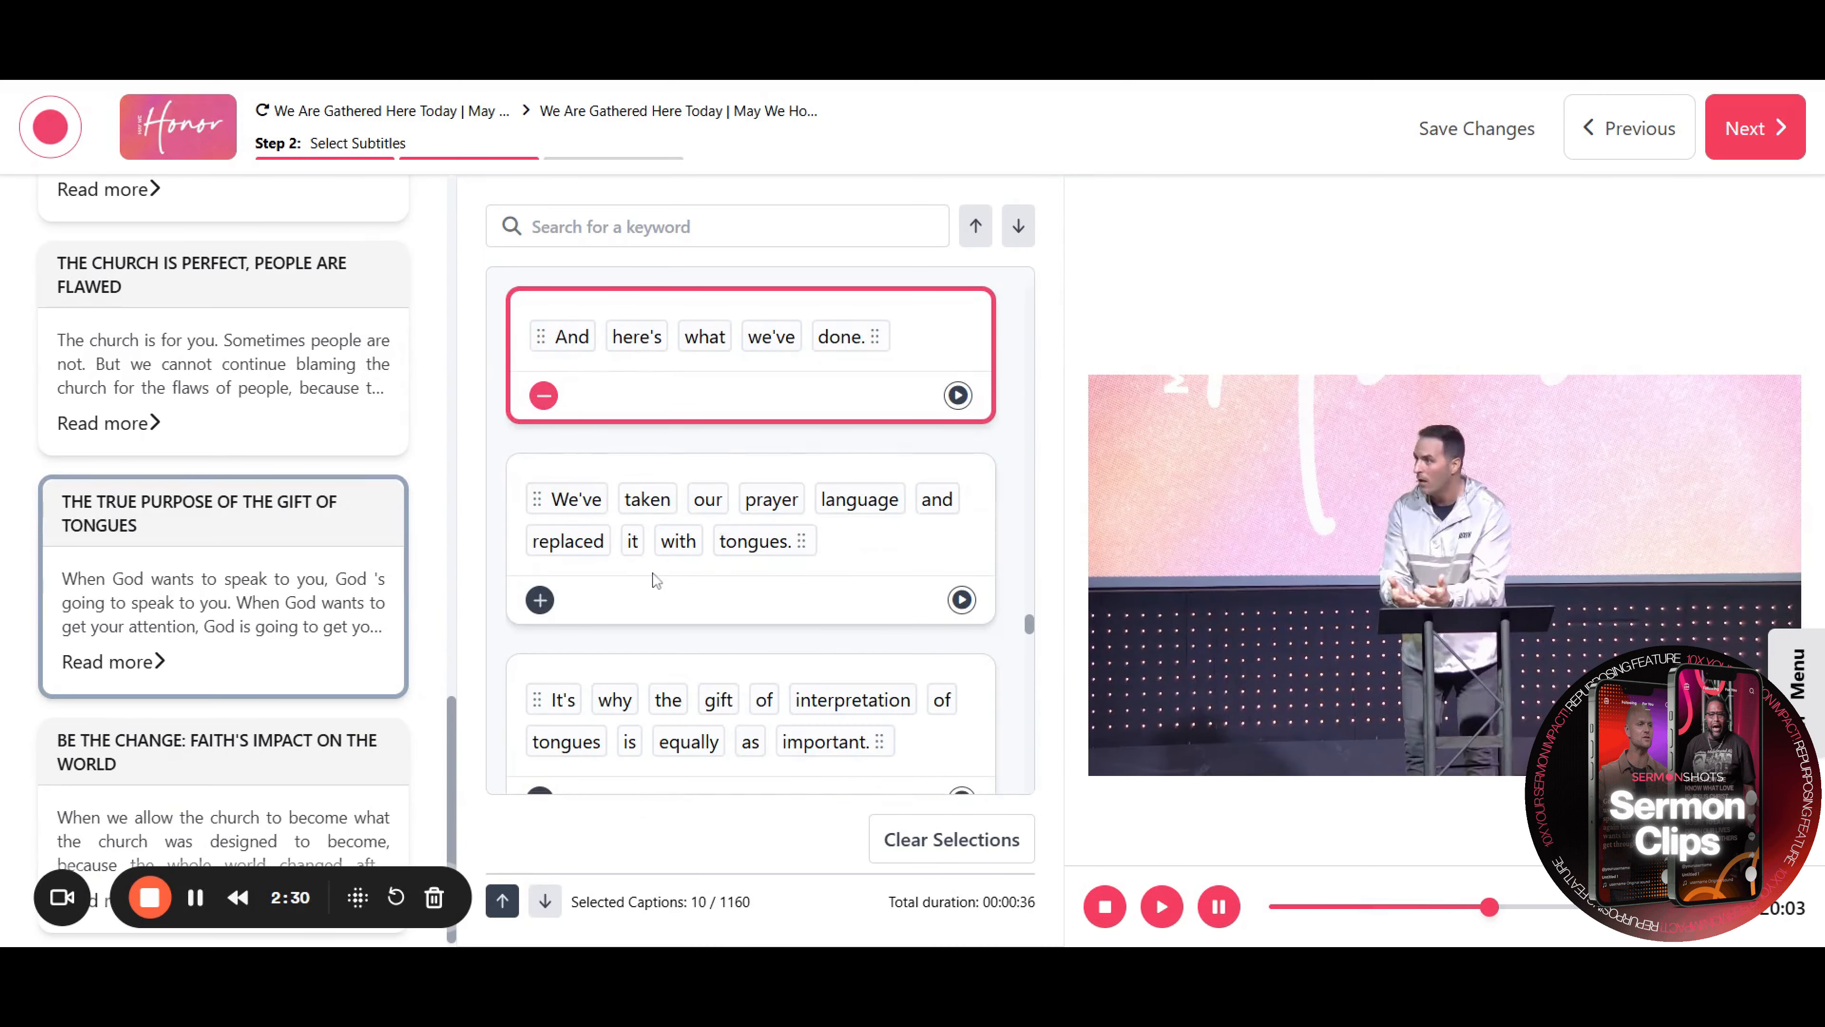
# Clear all caption selections and reposition the preview playhead
pyautogui.click(972, 841)
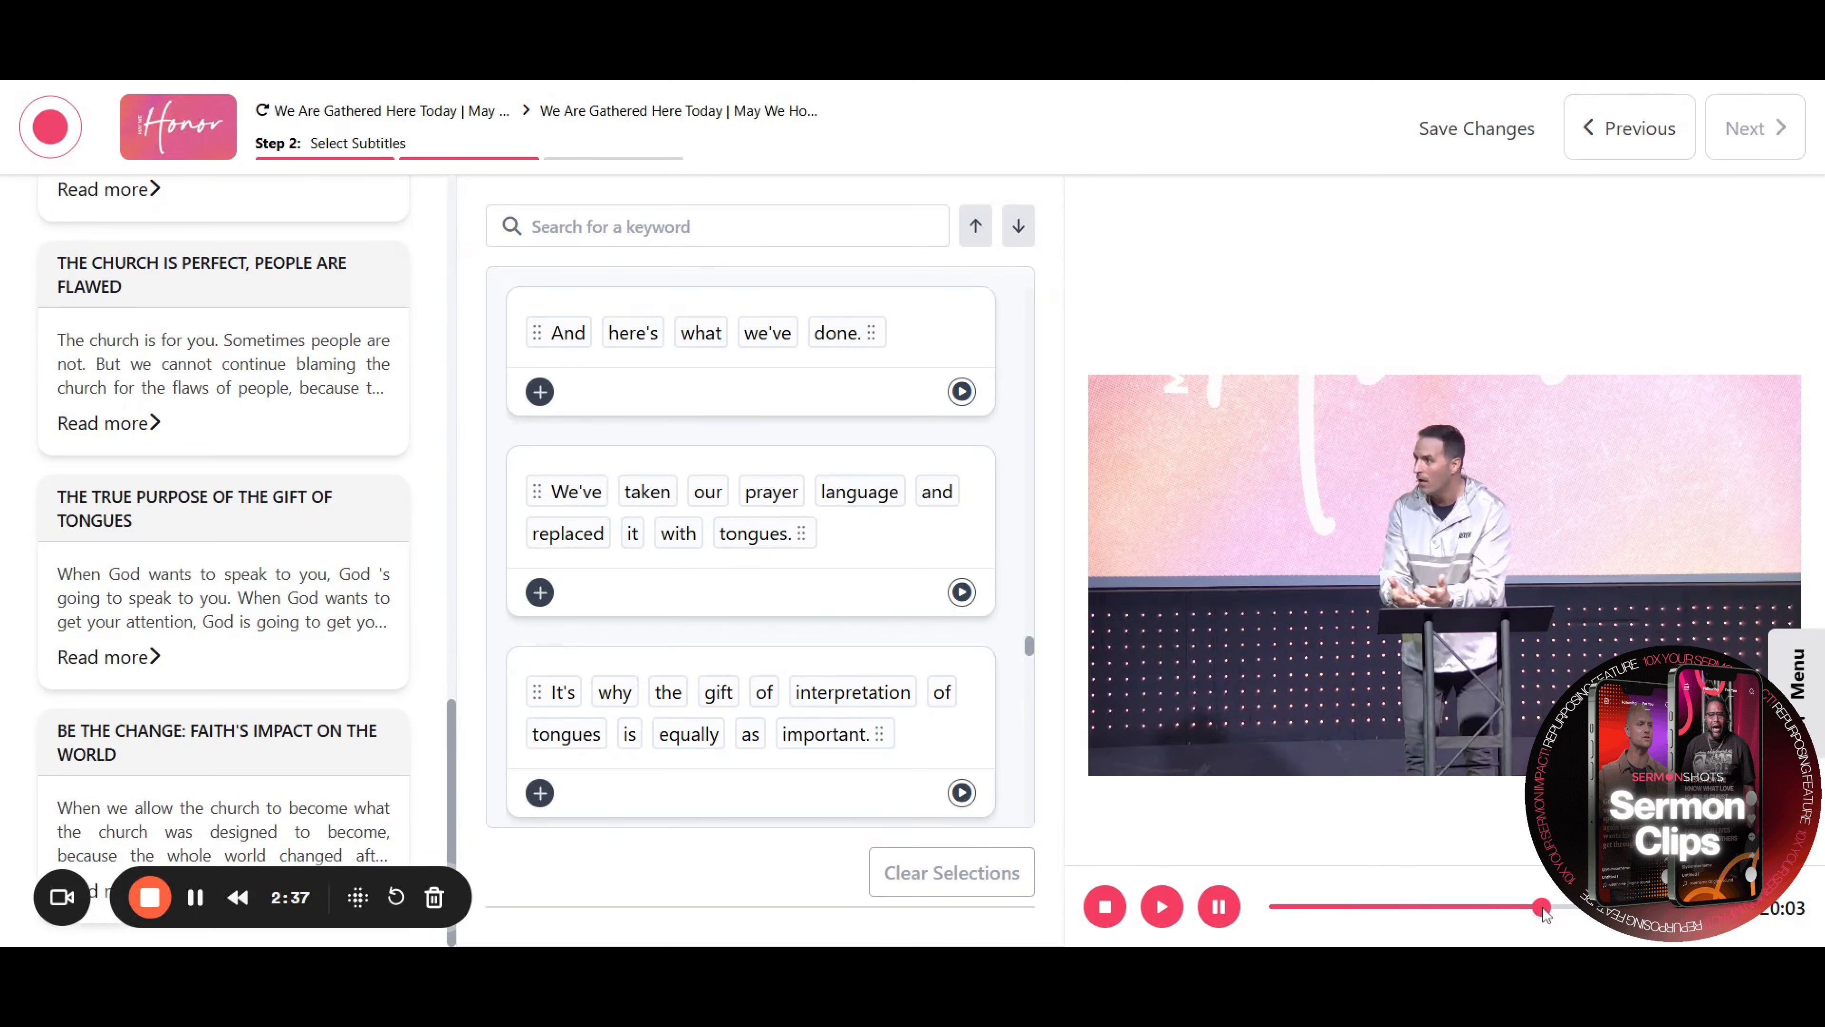
pyautogui.moveTo(1543, 909); pyautogui.dragTo(1540, 909)
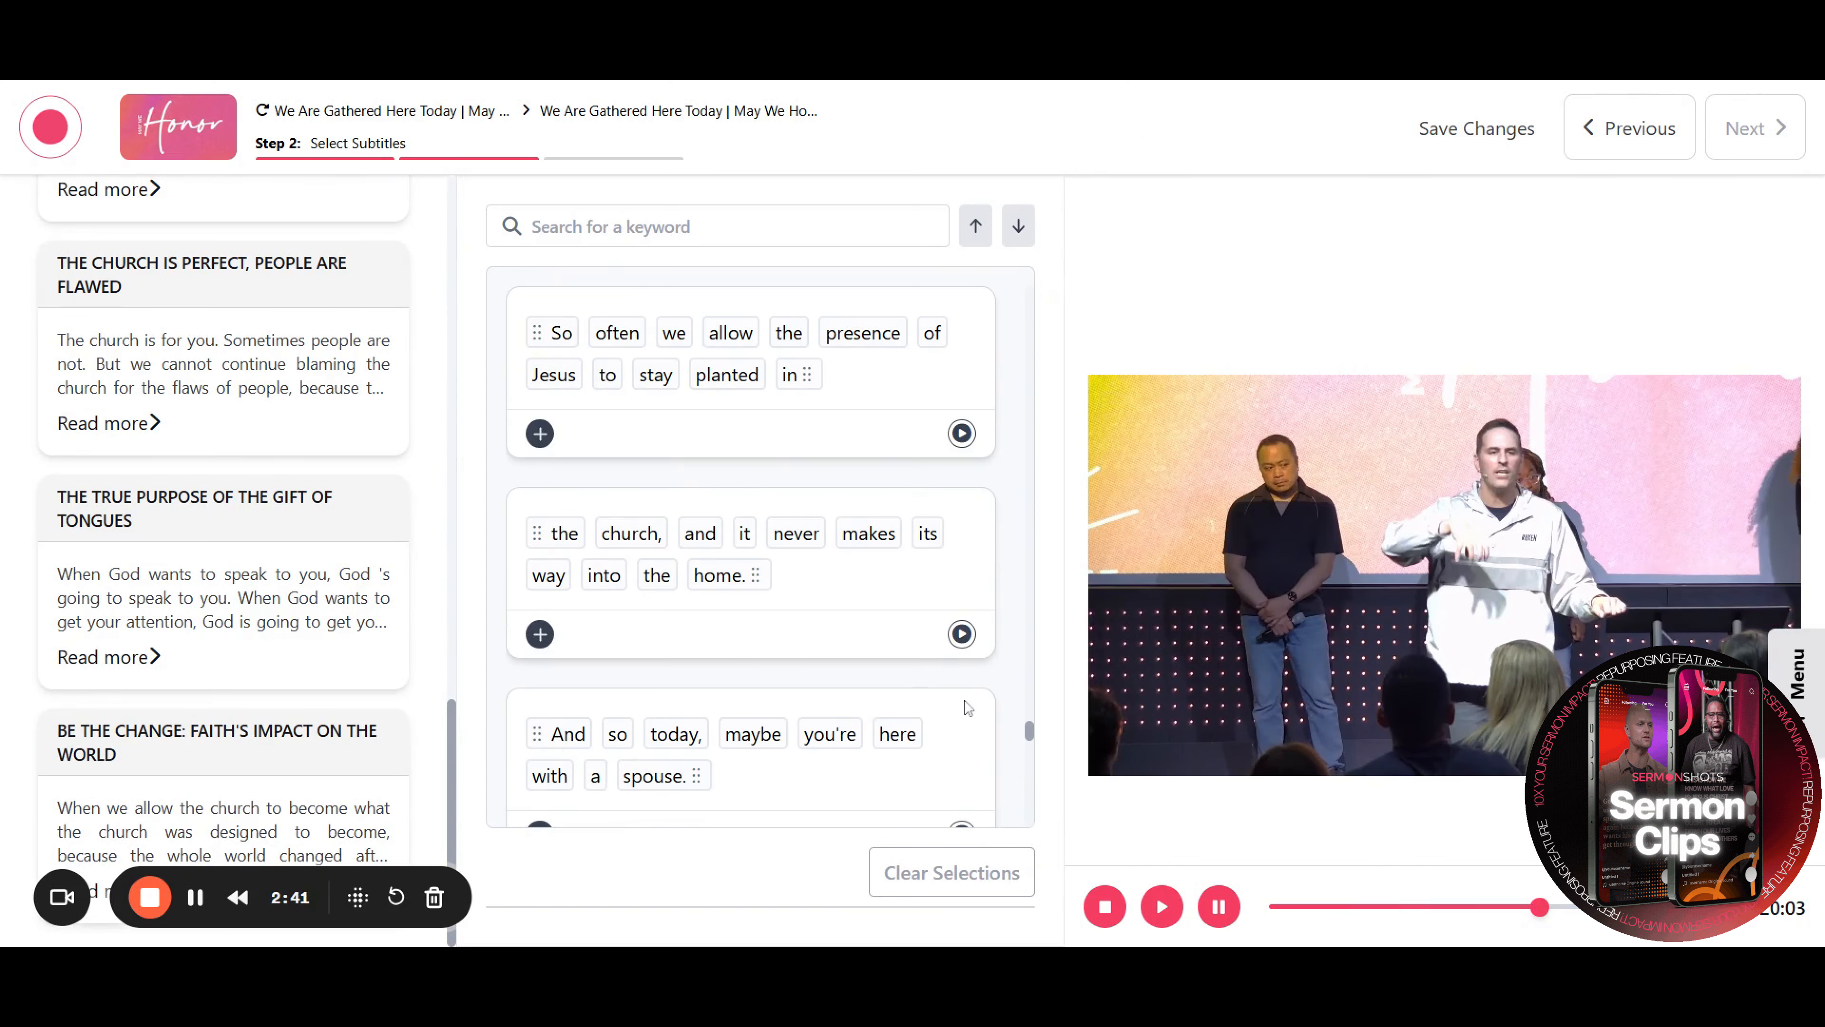
# Search the transcript captions for the keyword "blessed"
pyautogui.click(718, 227)
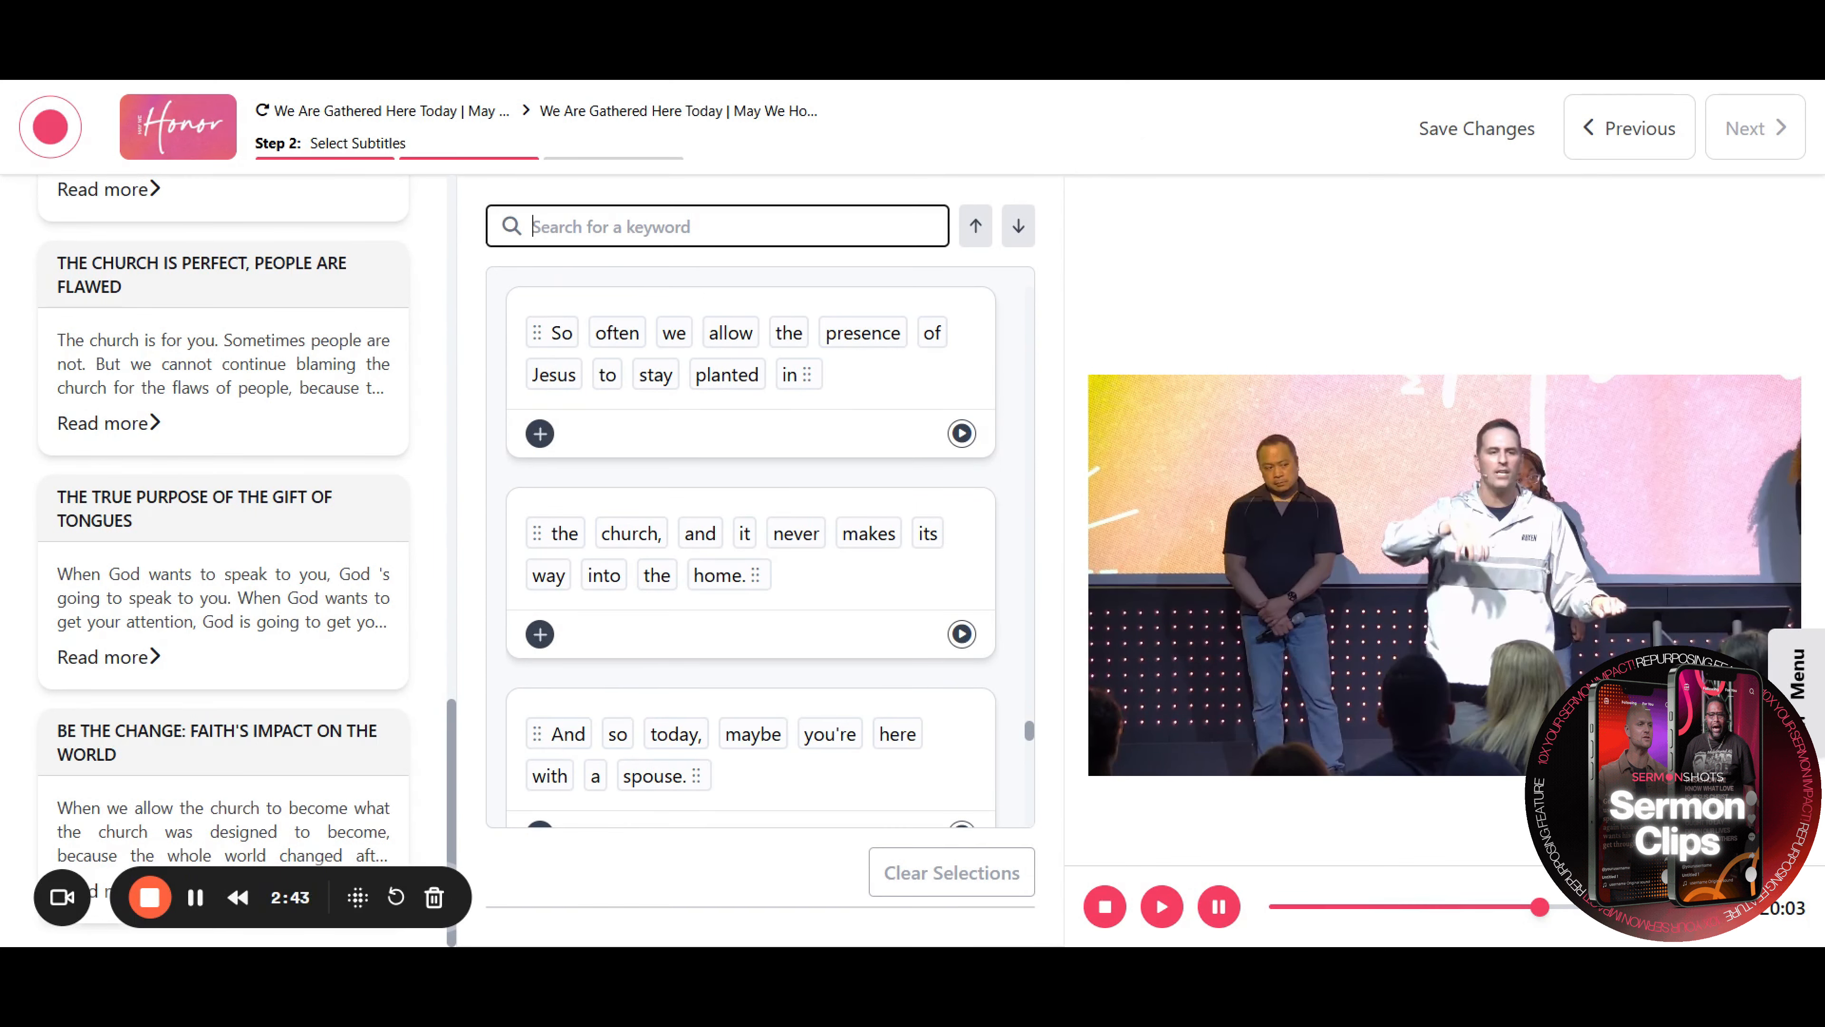
pyautogui.press('Return')
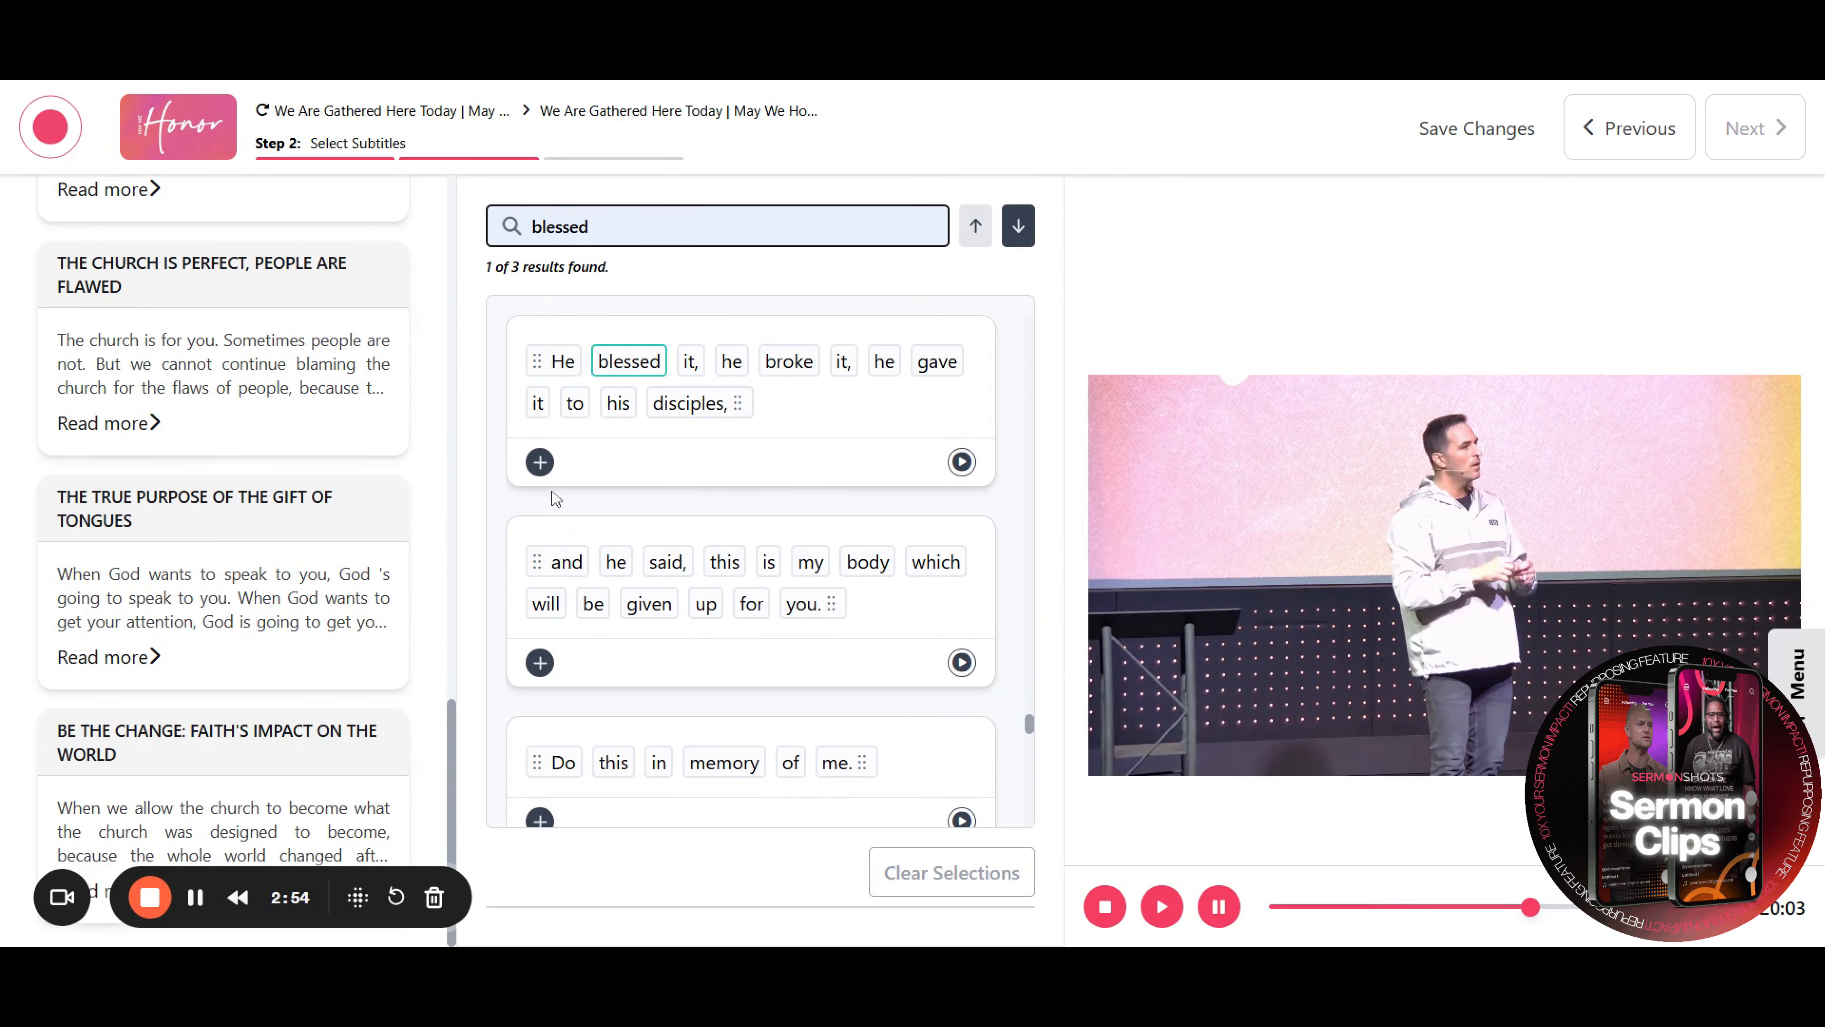
# Add the caption lines from "He blessed it" through "Let's eat together and remember Jesus." to the selection
pyautogui.click(540, 461)
pyautogui.click(539, 662)
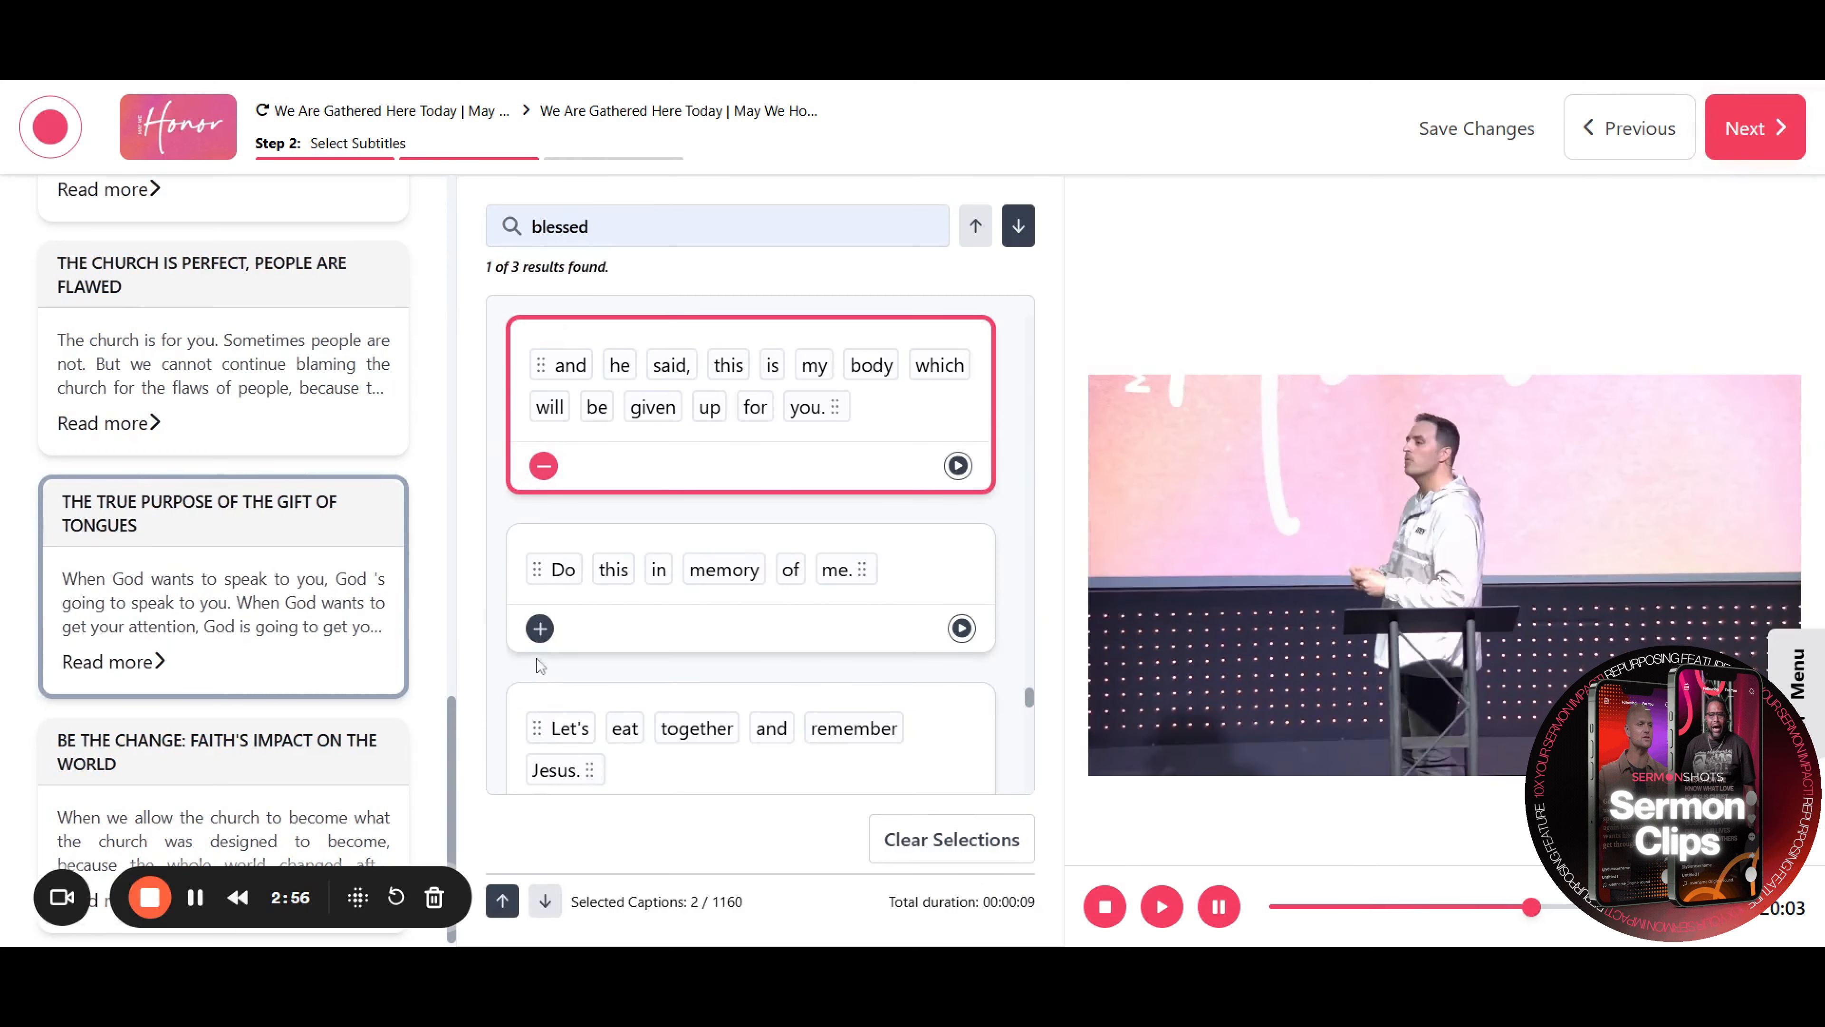
pyautogui.click(539, 628)
pyautogui.click(540, 629)
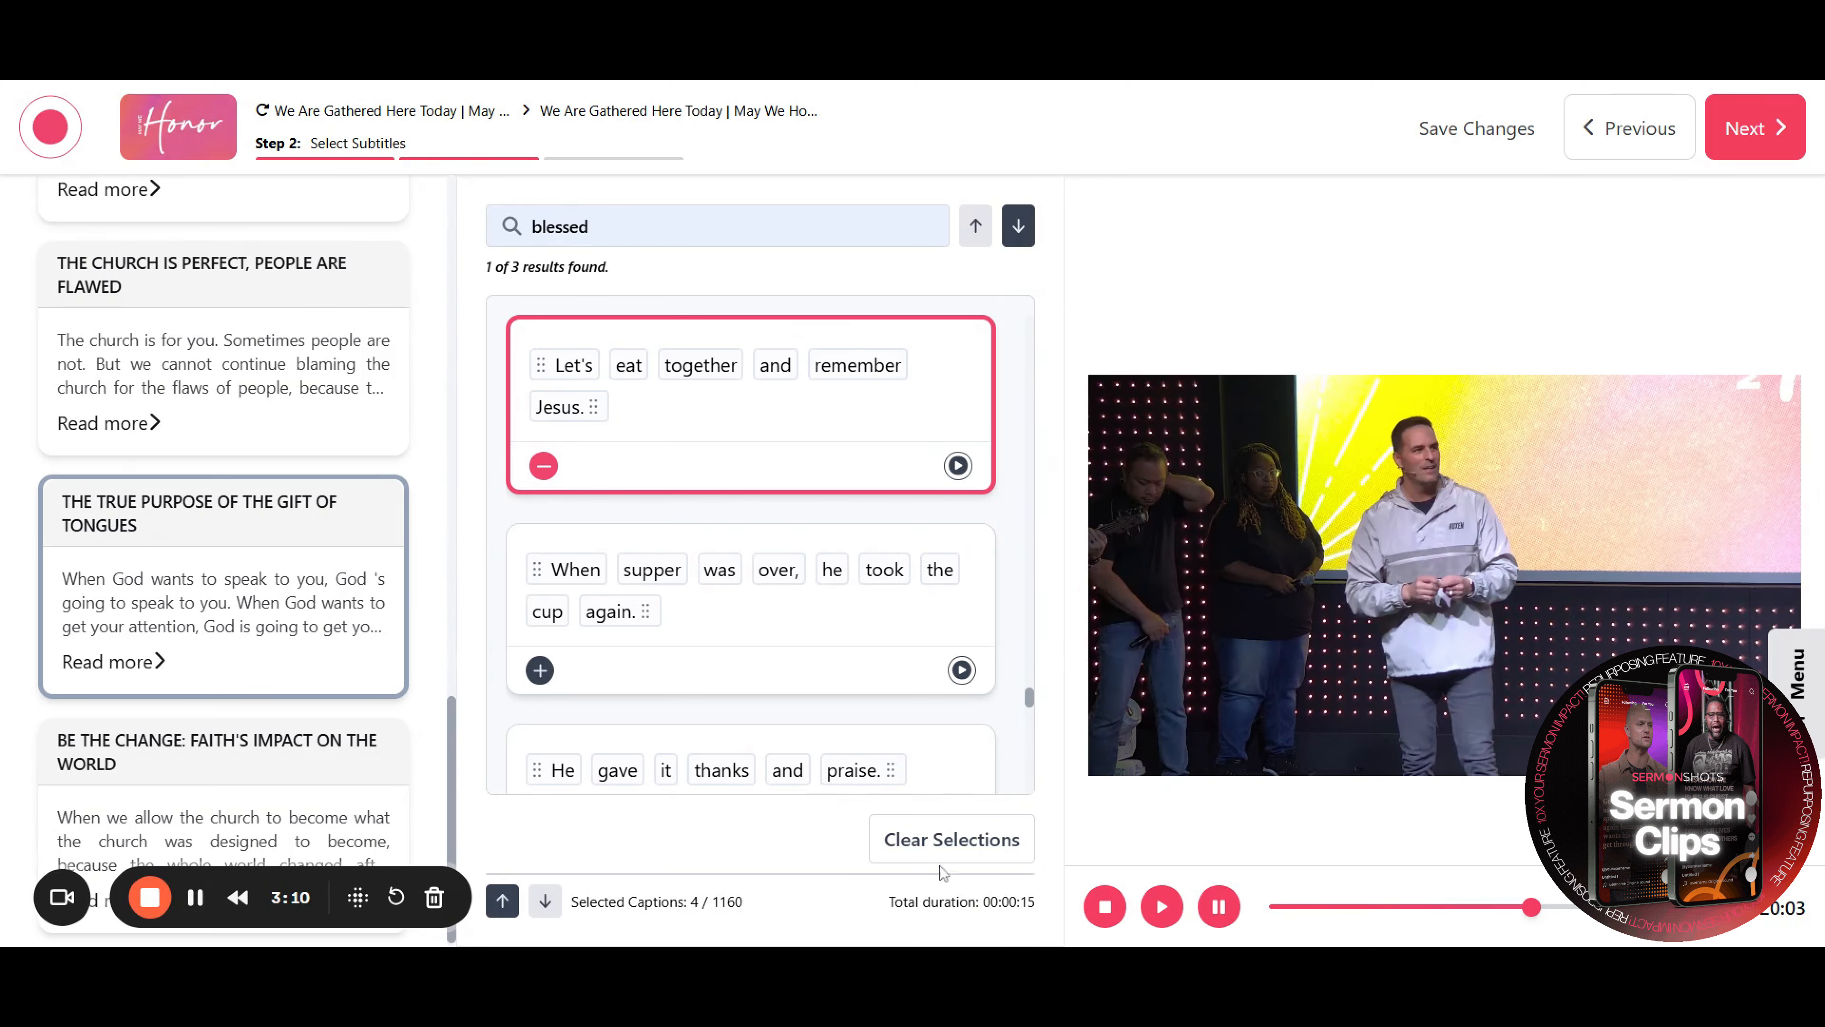
pyautogui.scroll(-4, 721, 553)
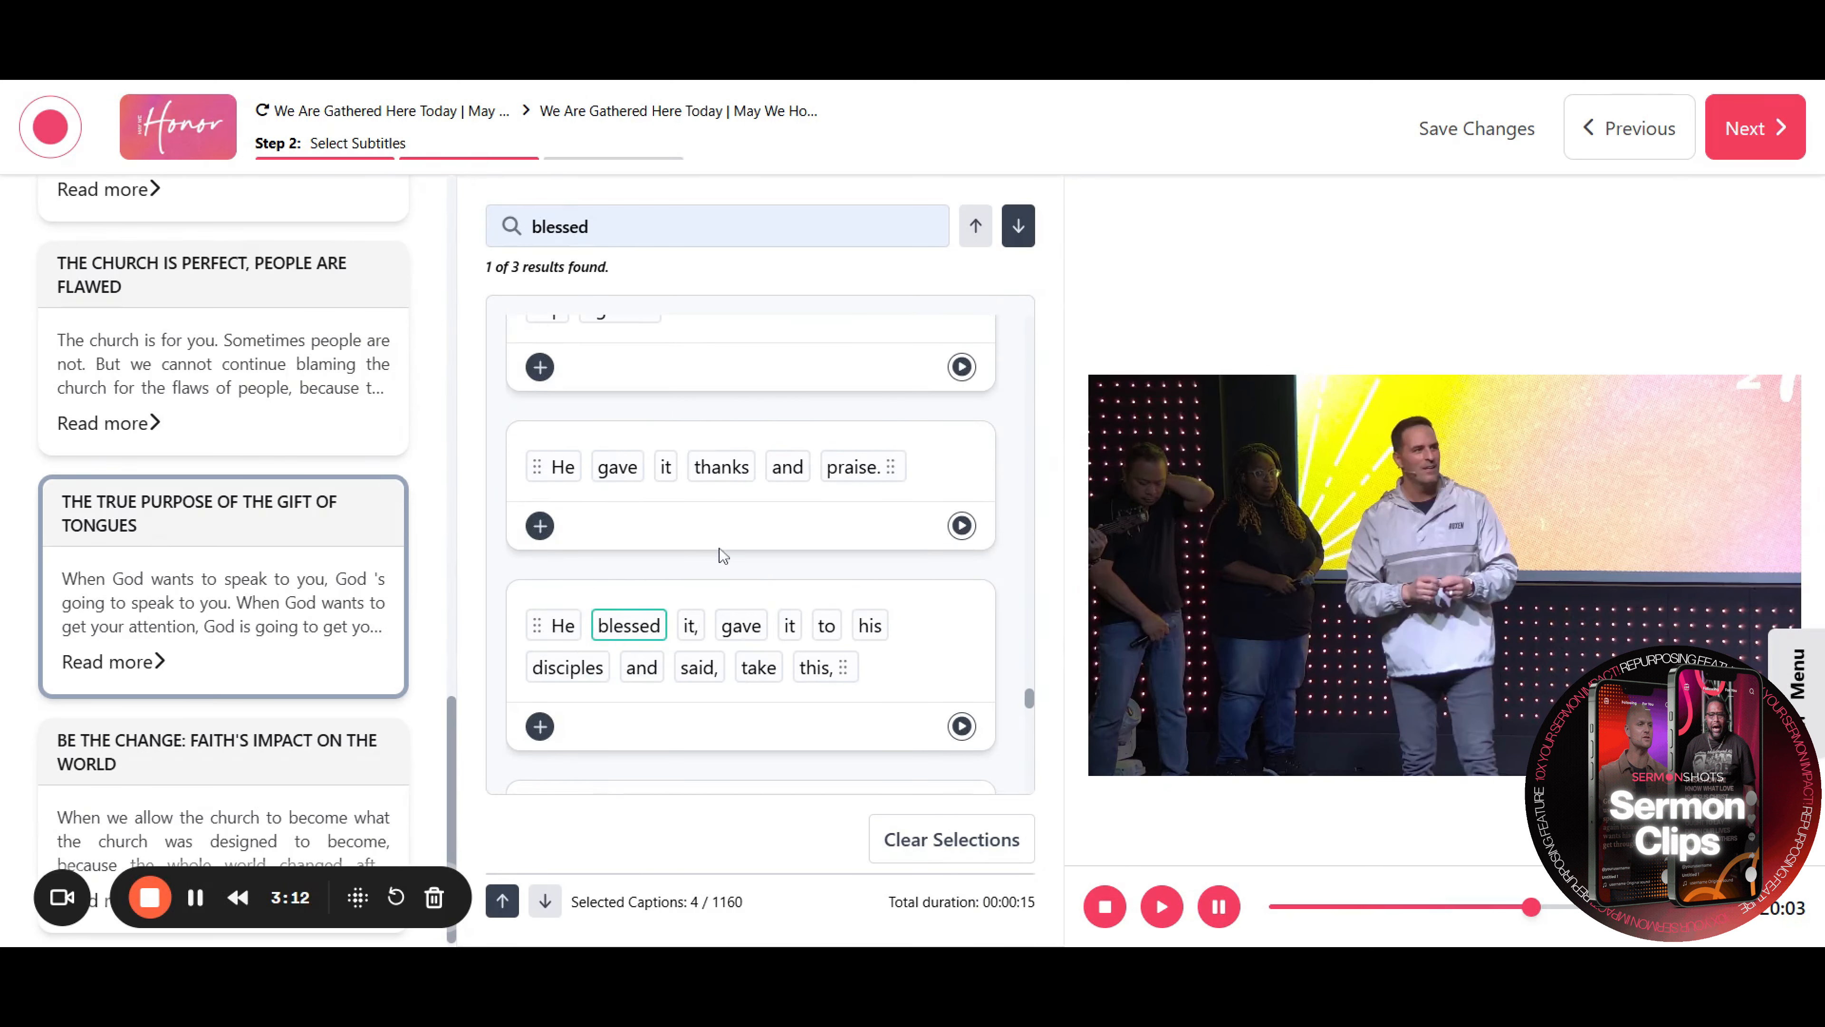
pyautogui.scroll(-2, 722, 556)
# Add the following lines through "so that sins may be forgiven." to the selection, then clear all selections
pyautogui.click(540, 547)
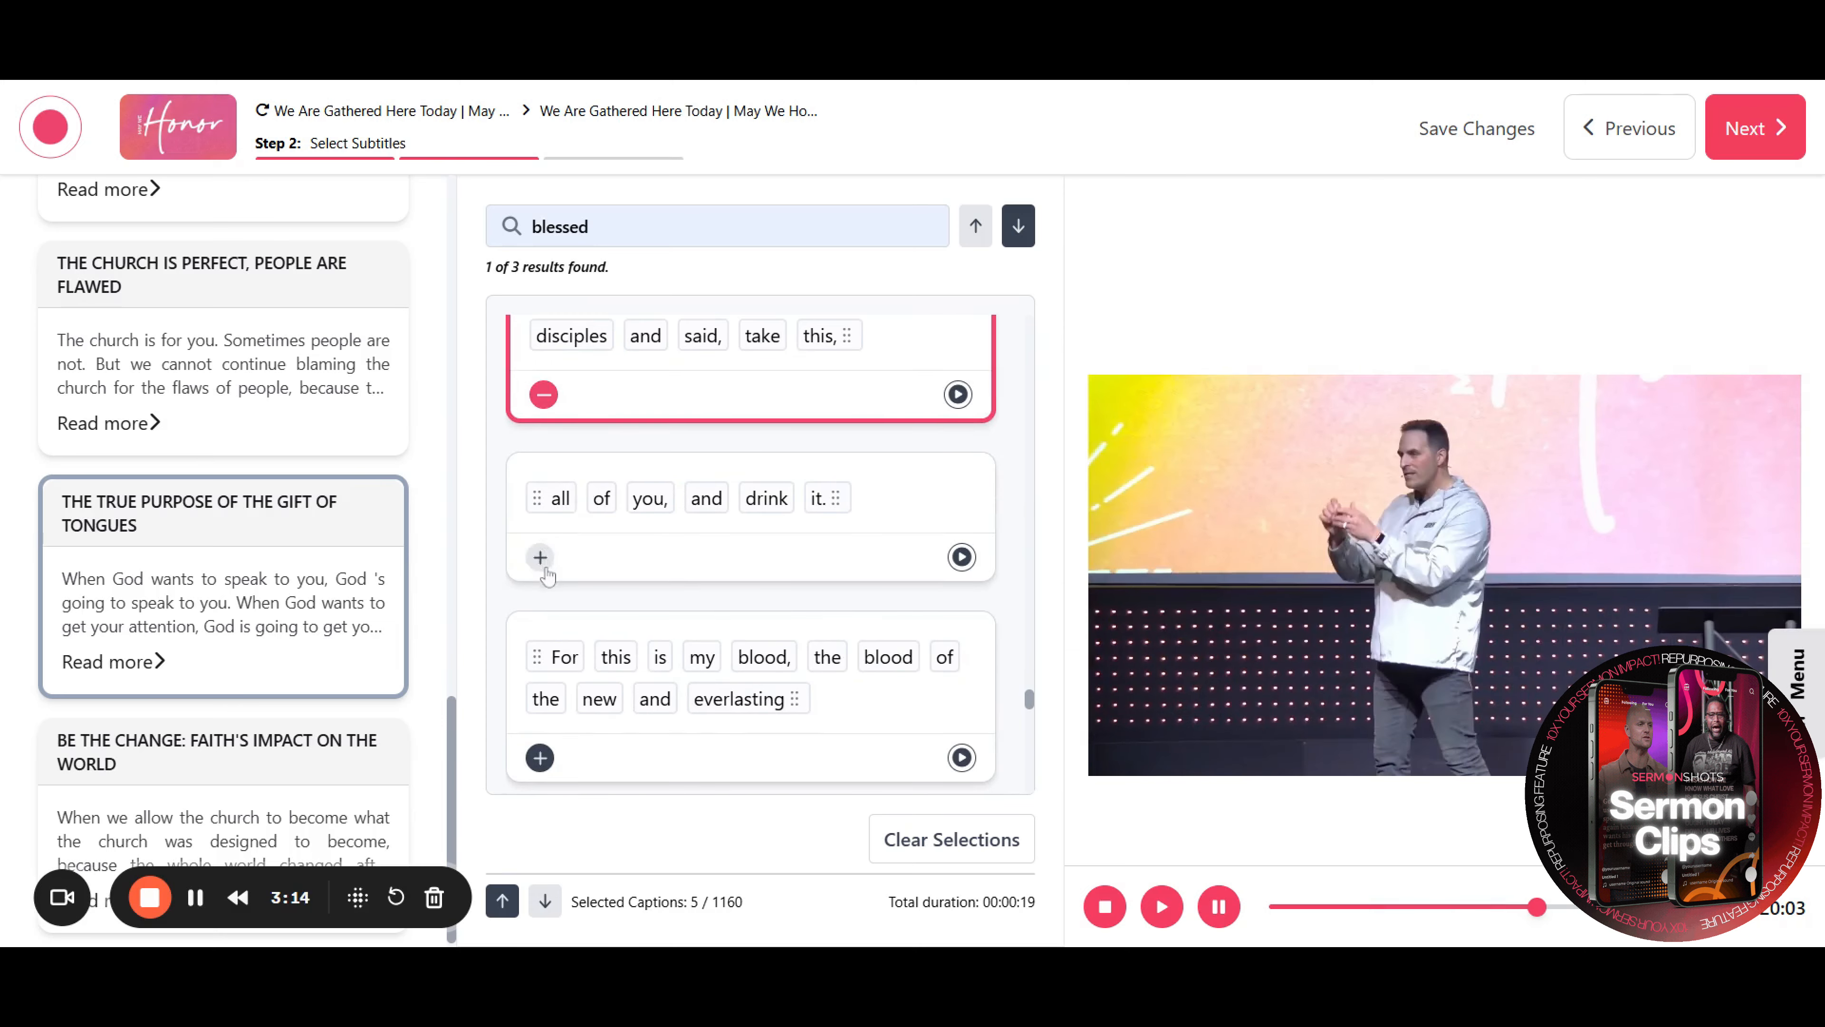
pyautogui.click(541, 555)
pyautogui.scroll(-1, 546, 565)
pyautogui.click(546, 564)
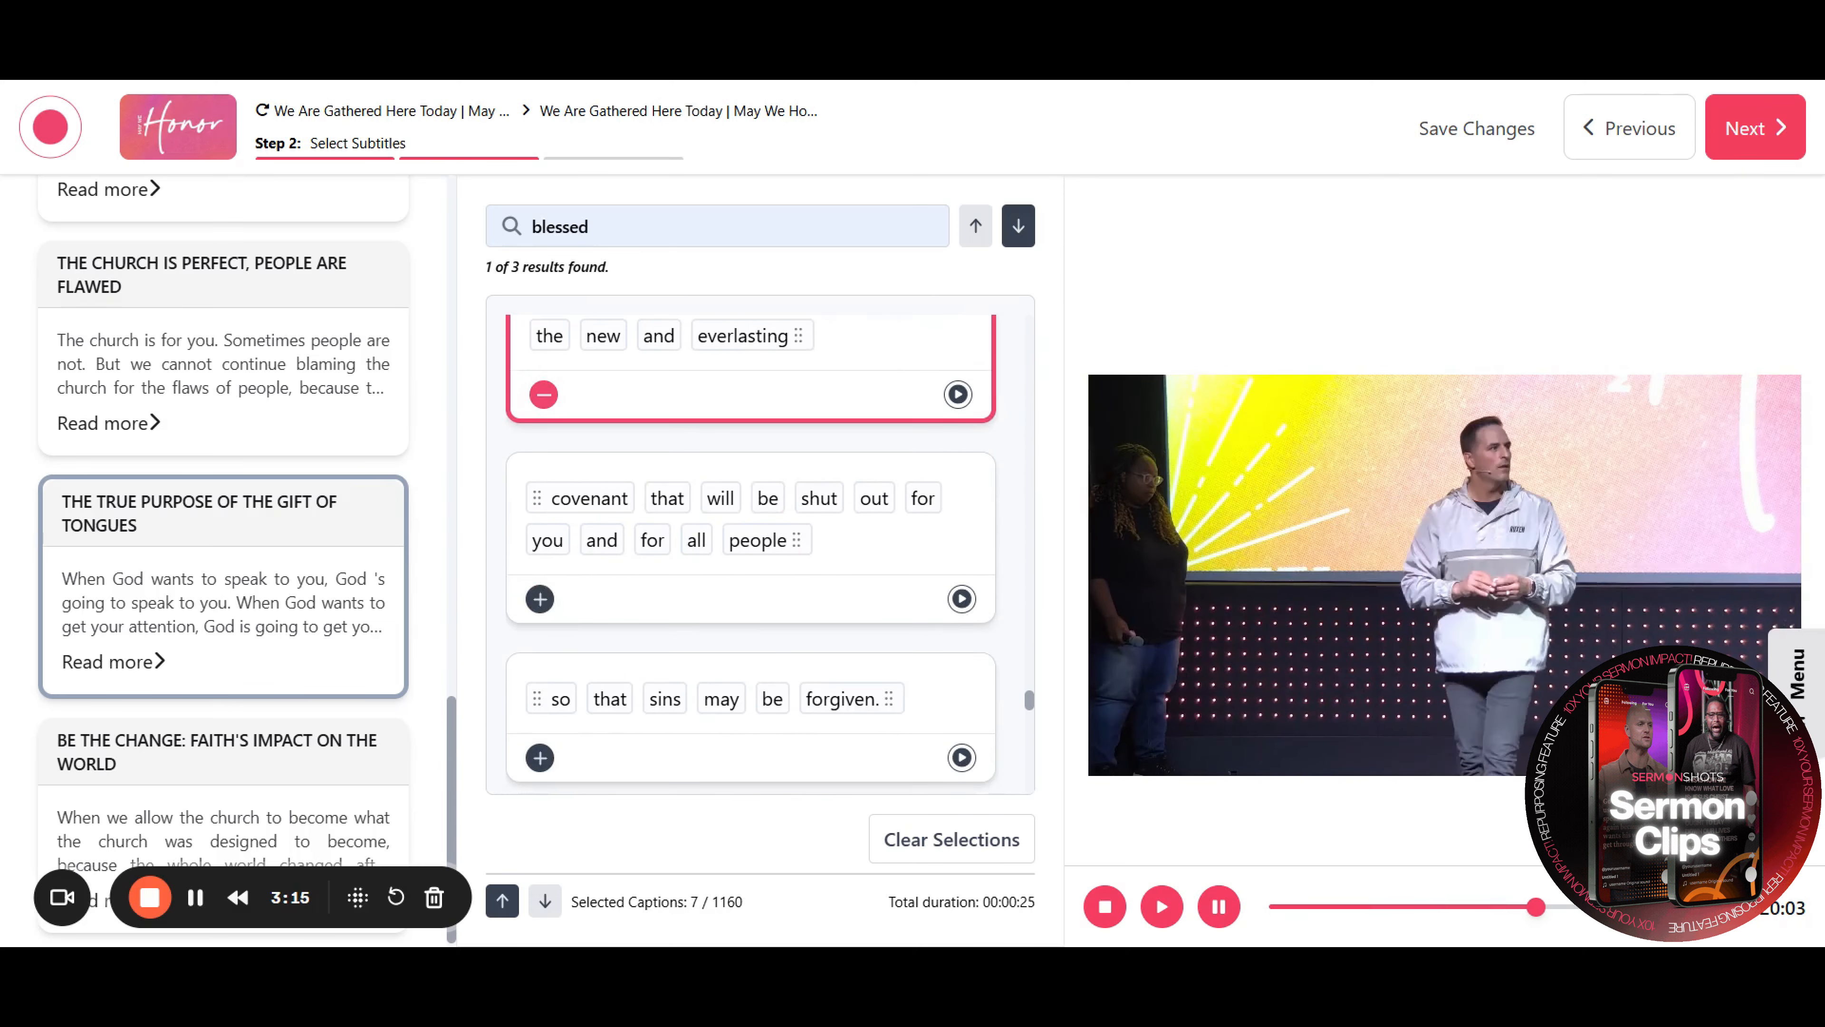
pyautogui.click(541, 599)
pyautogui.scroll(-3, 543, 590)
pyautogui.click(544, 564)
pyautogui.scroll(-3, 546, 565)
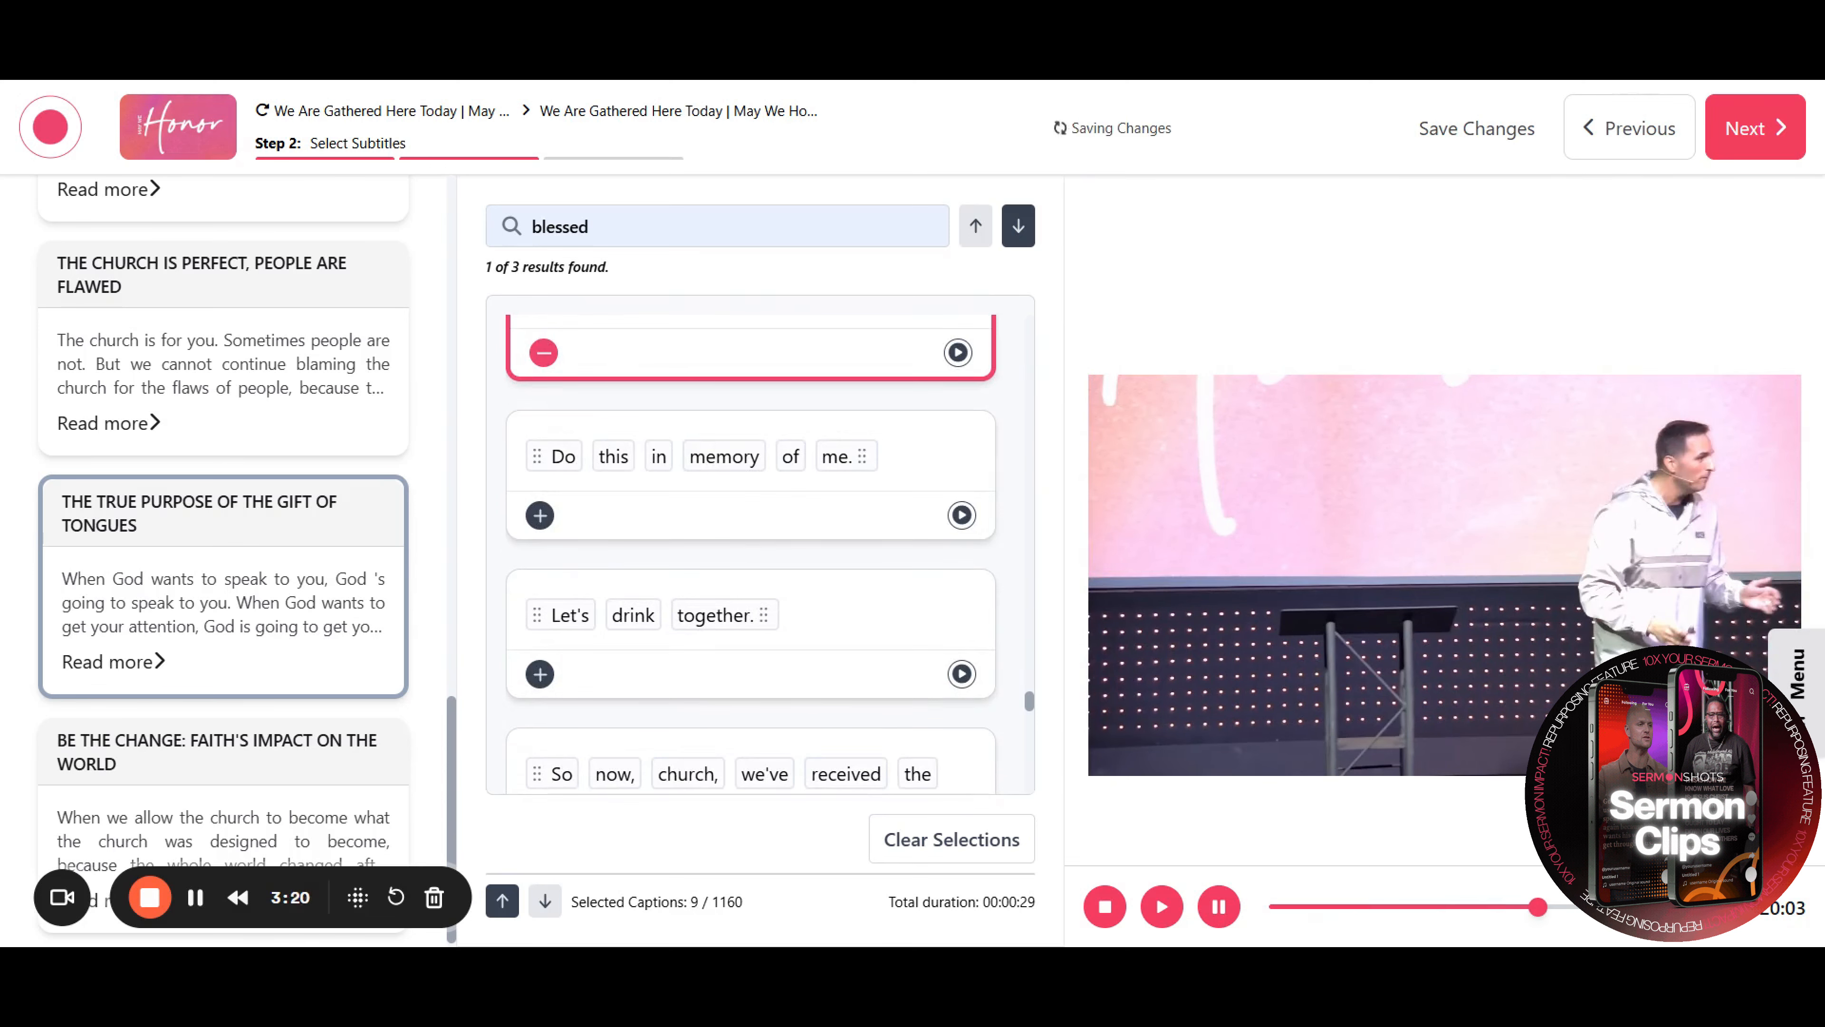
pyautogui.click(975, 854)
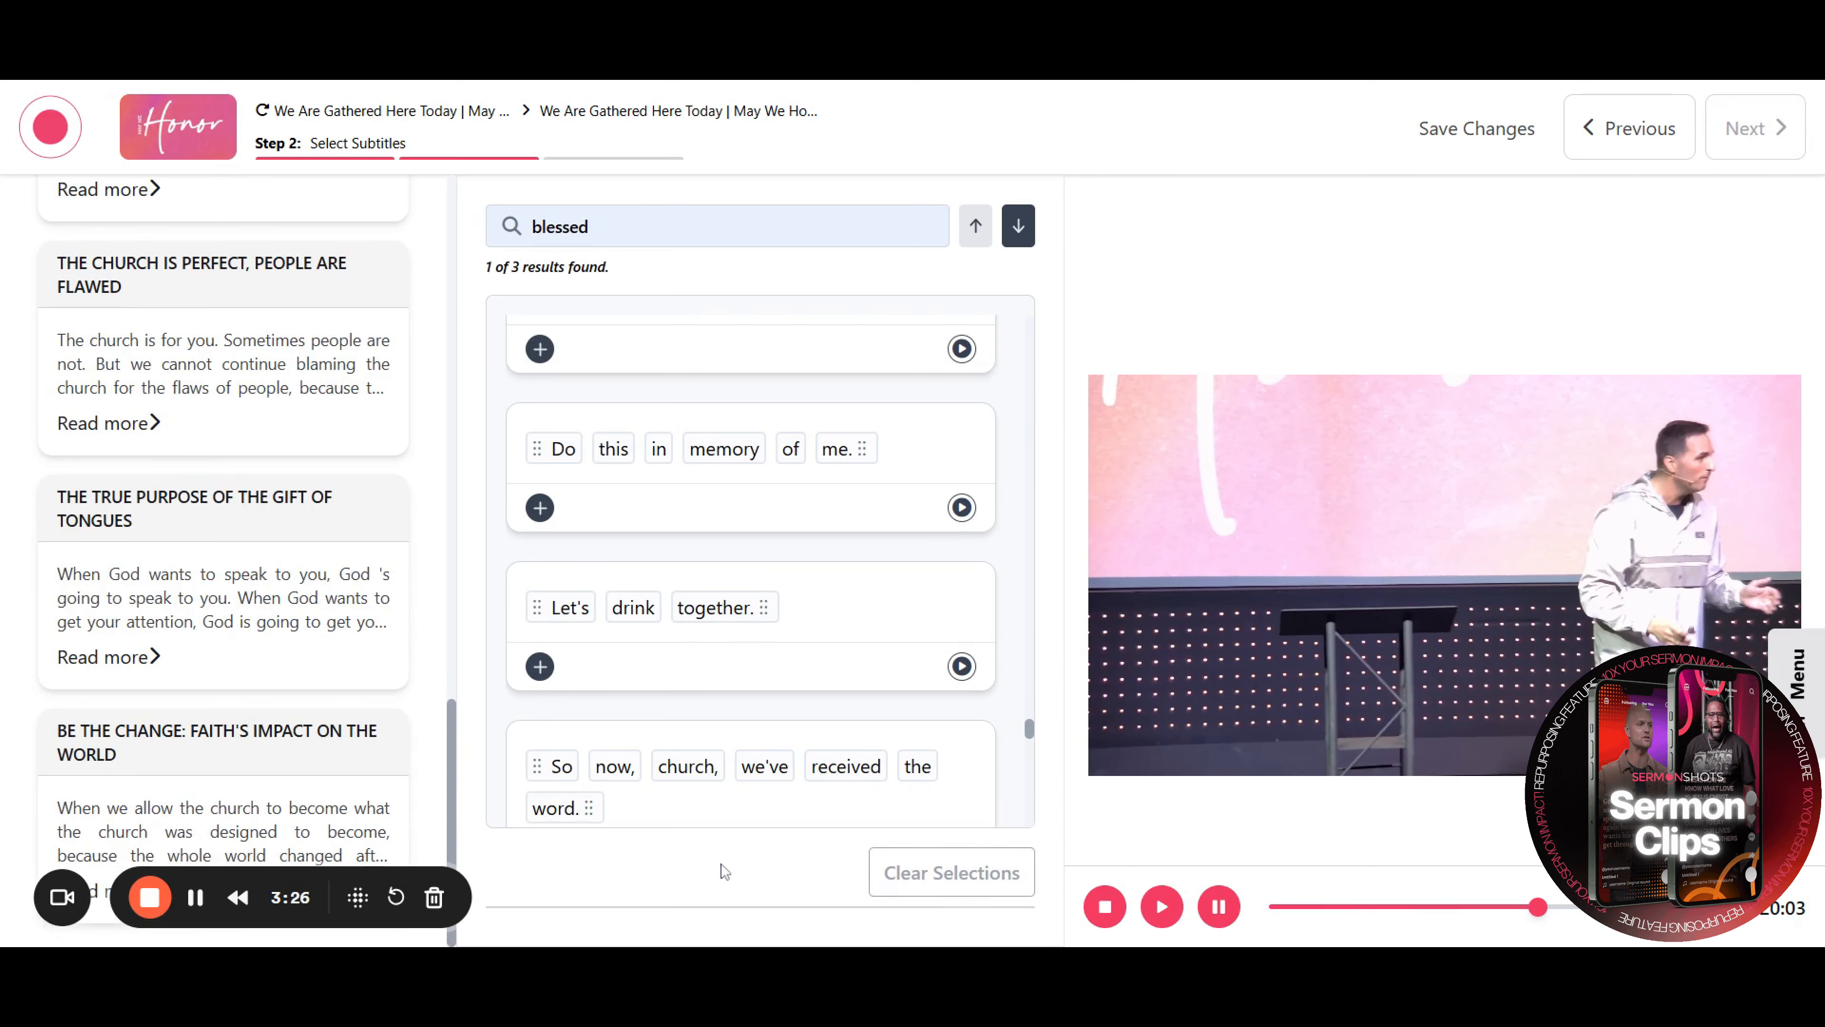
# Apply the AI suggested clip "Be the Change: Faith's Impact on the World" and continue to the clip preview
pyautogui.click(221, 793)
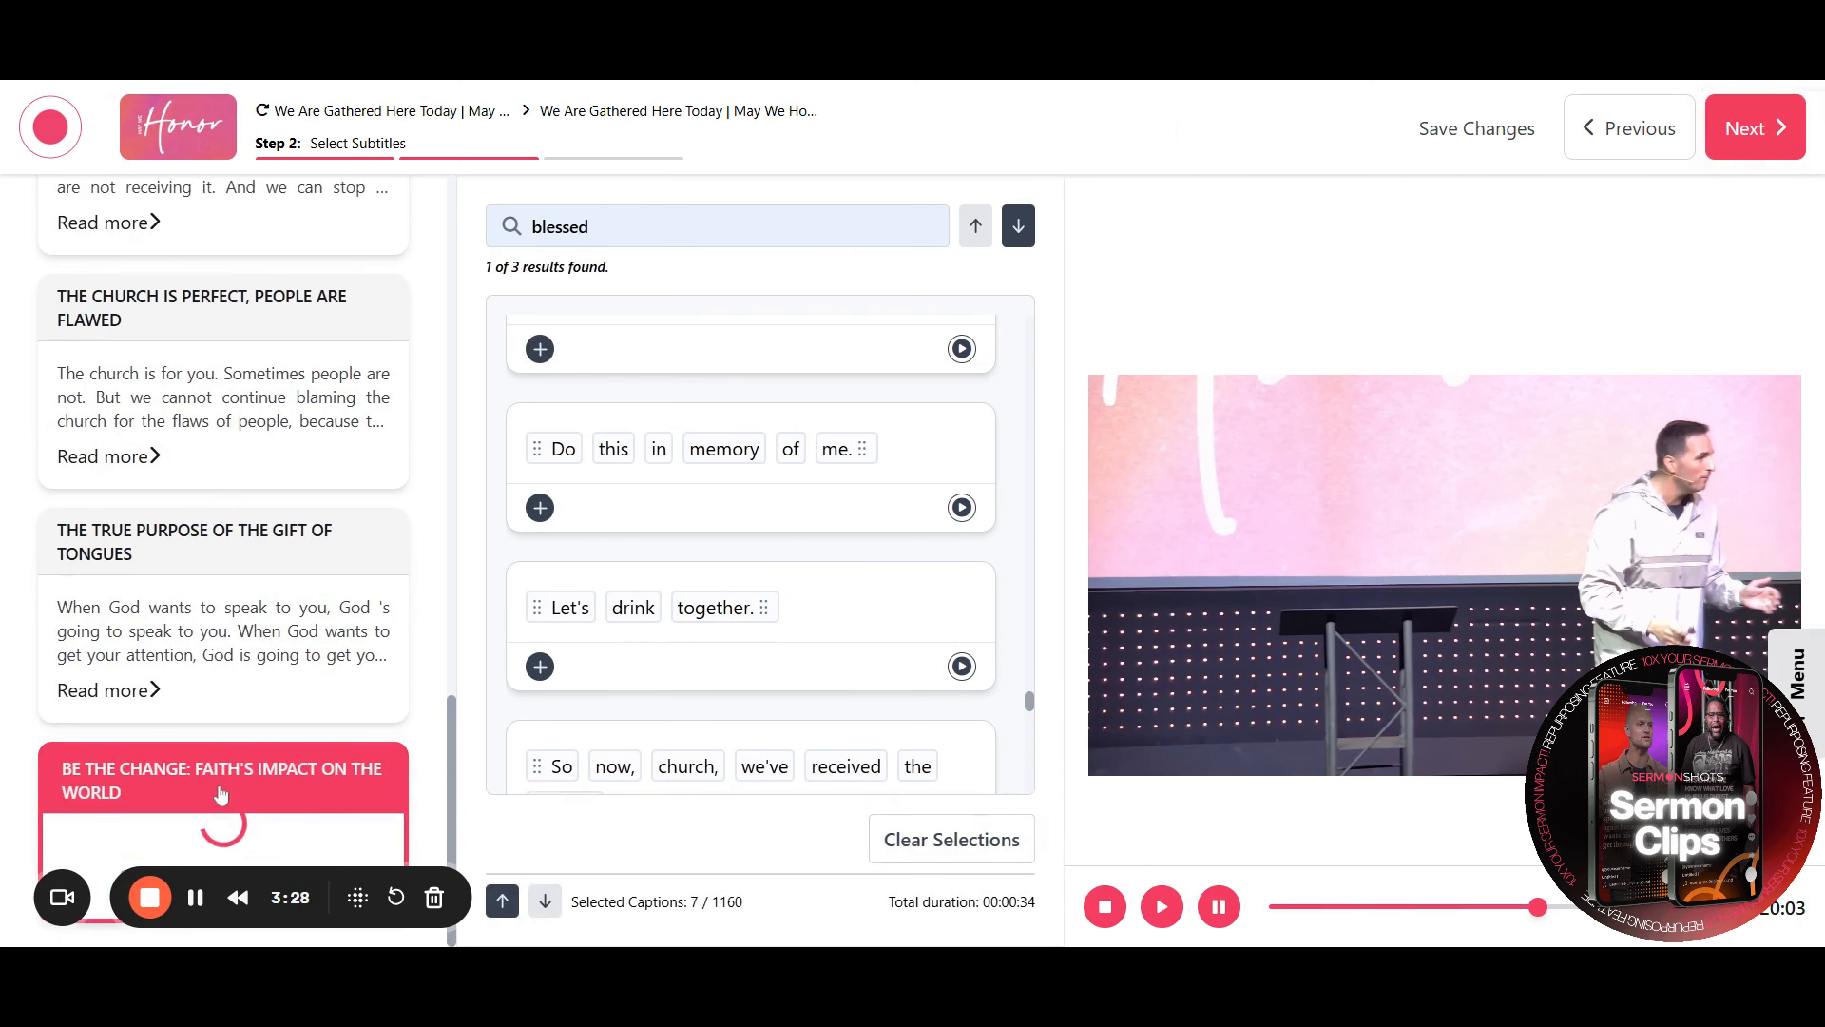
pyautogui.click(1746, 128)
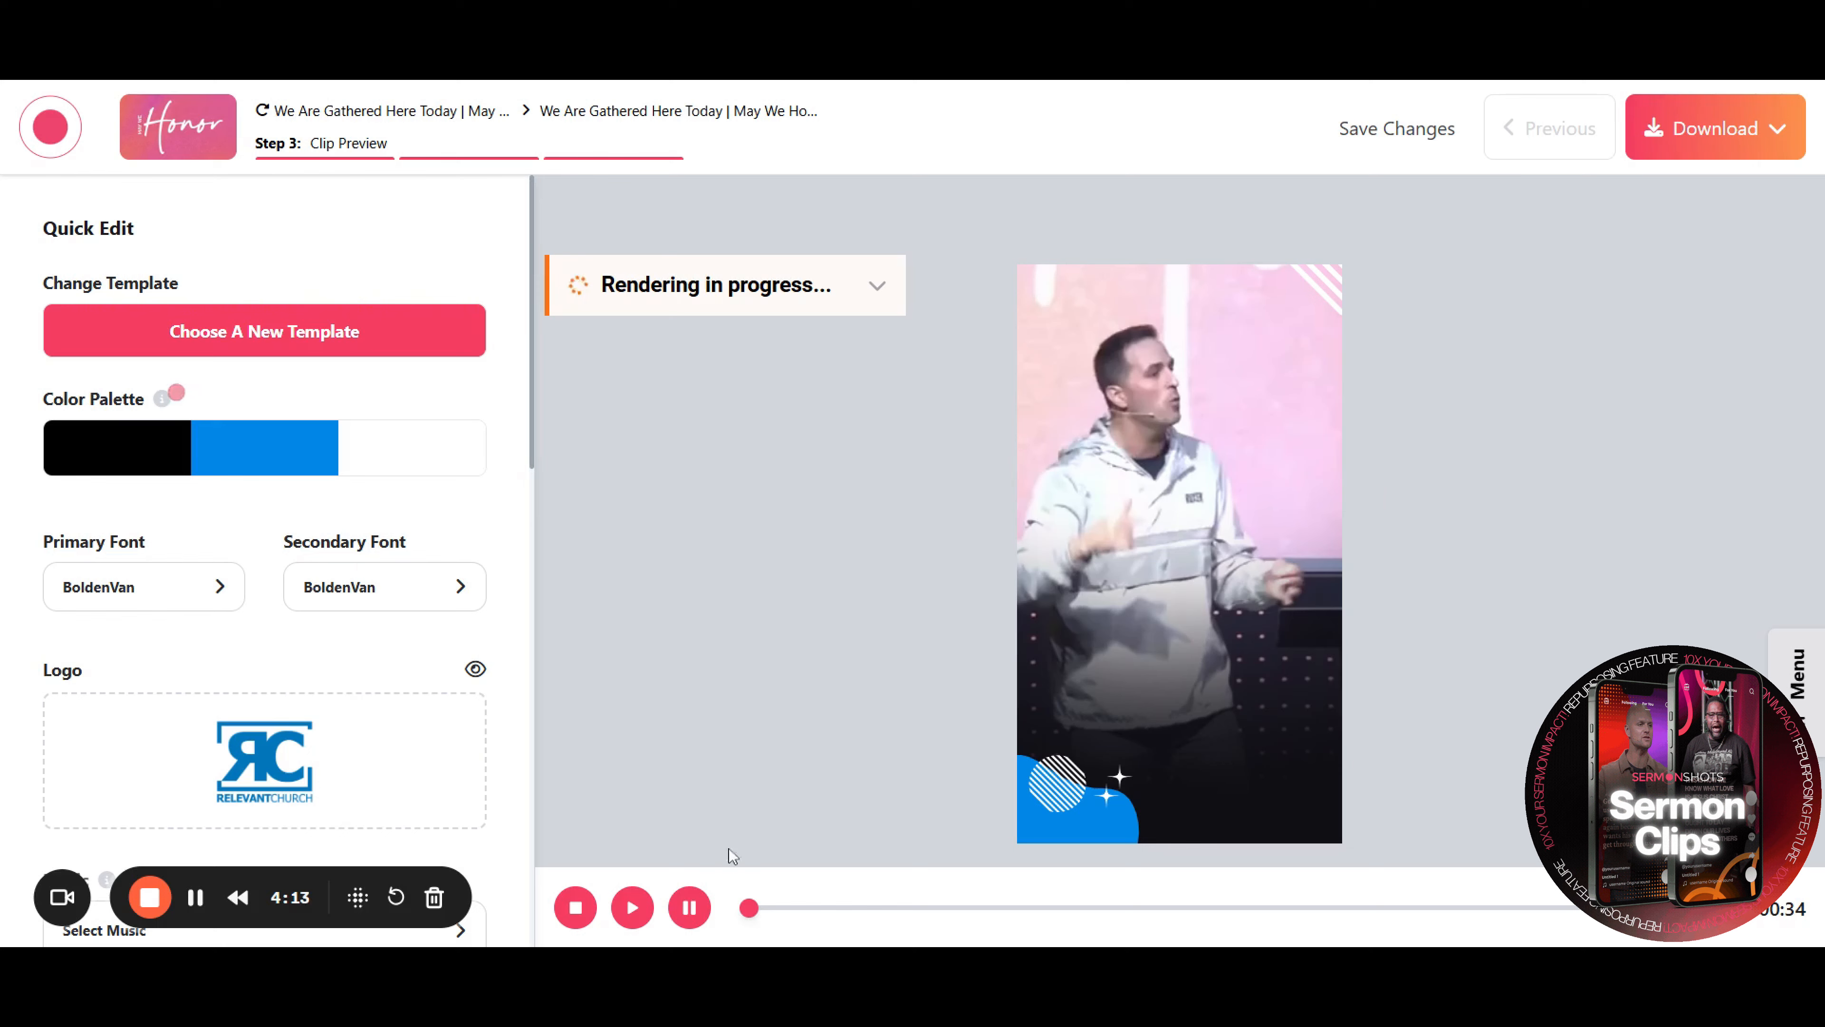
# Play the clip preview and browse the available templates without changing the template
pyautogui.click(642, 917)
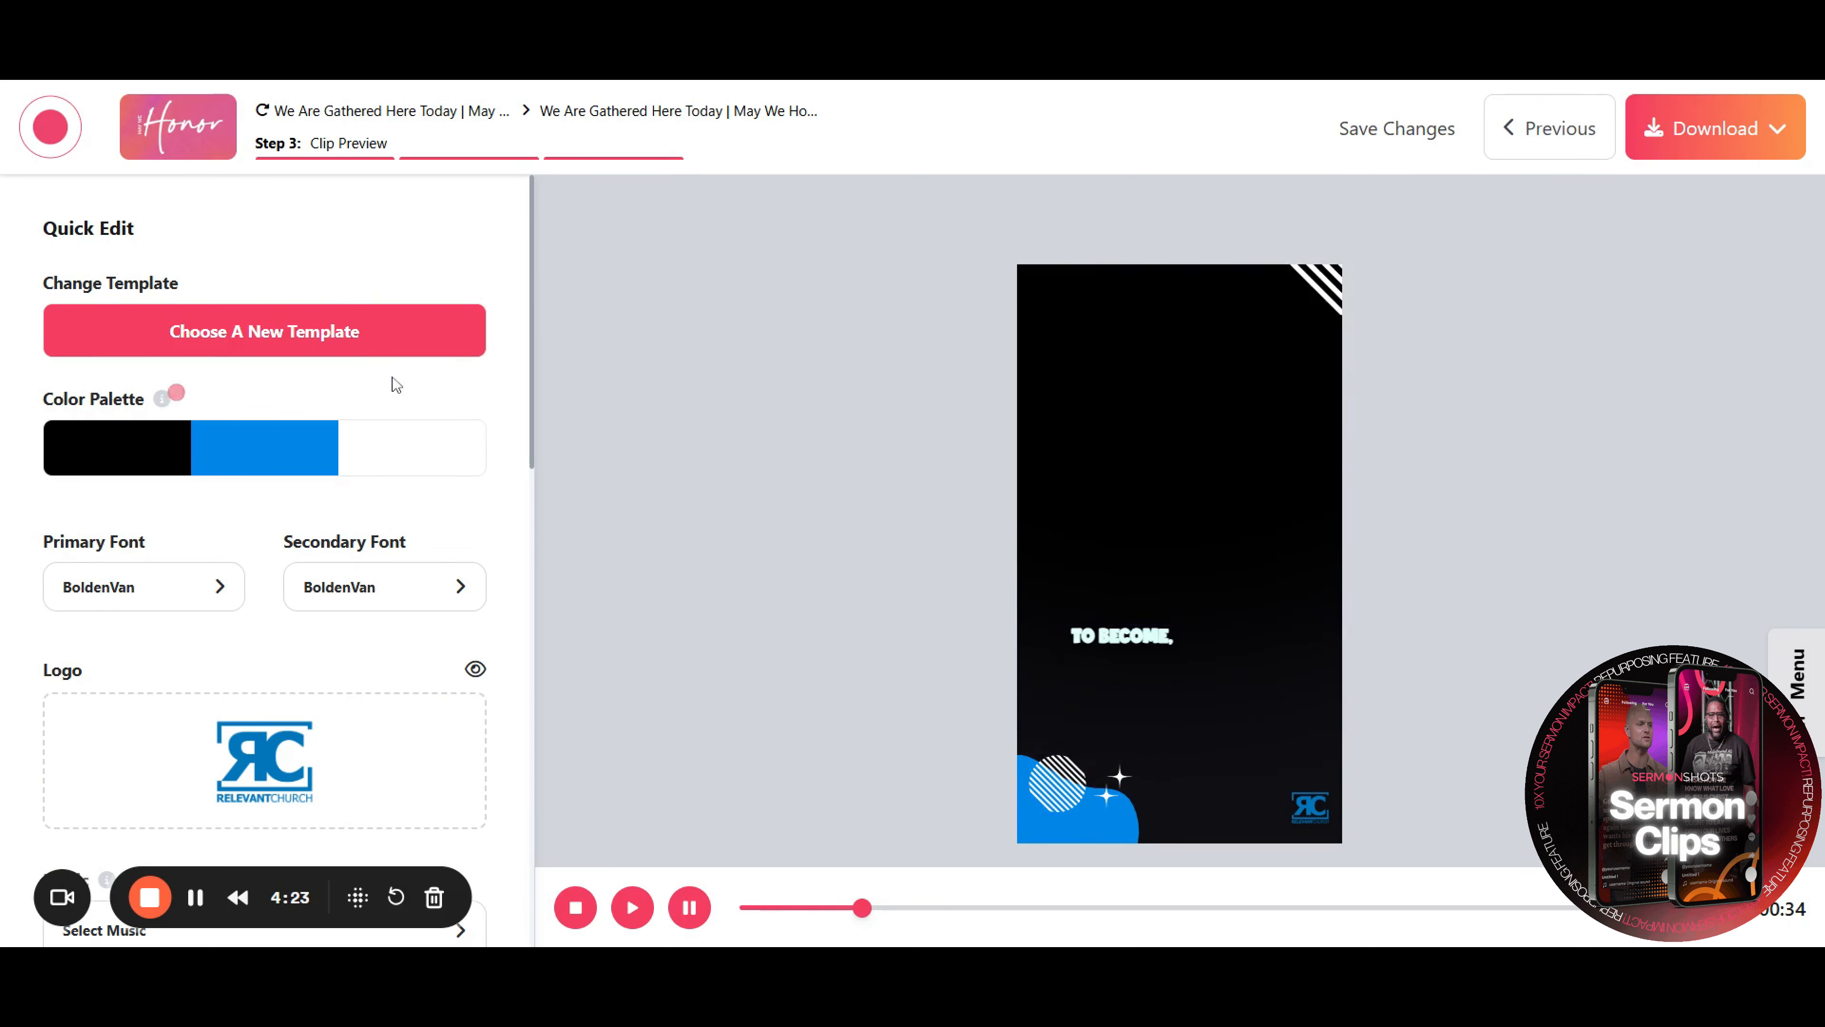
pyautogui.click(386, 337)
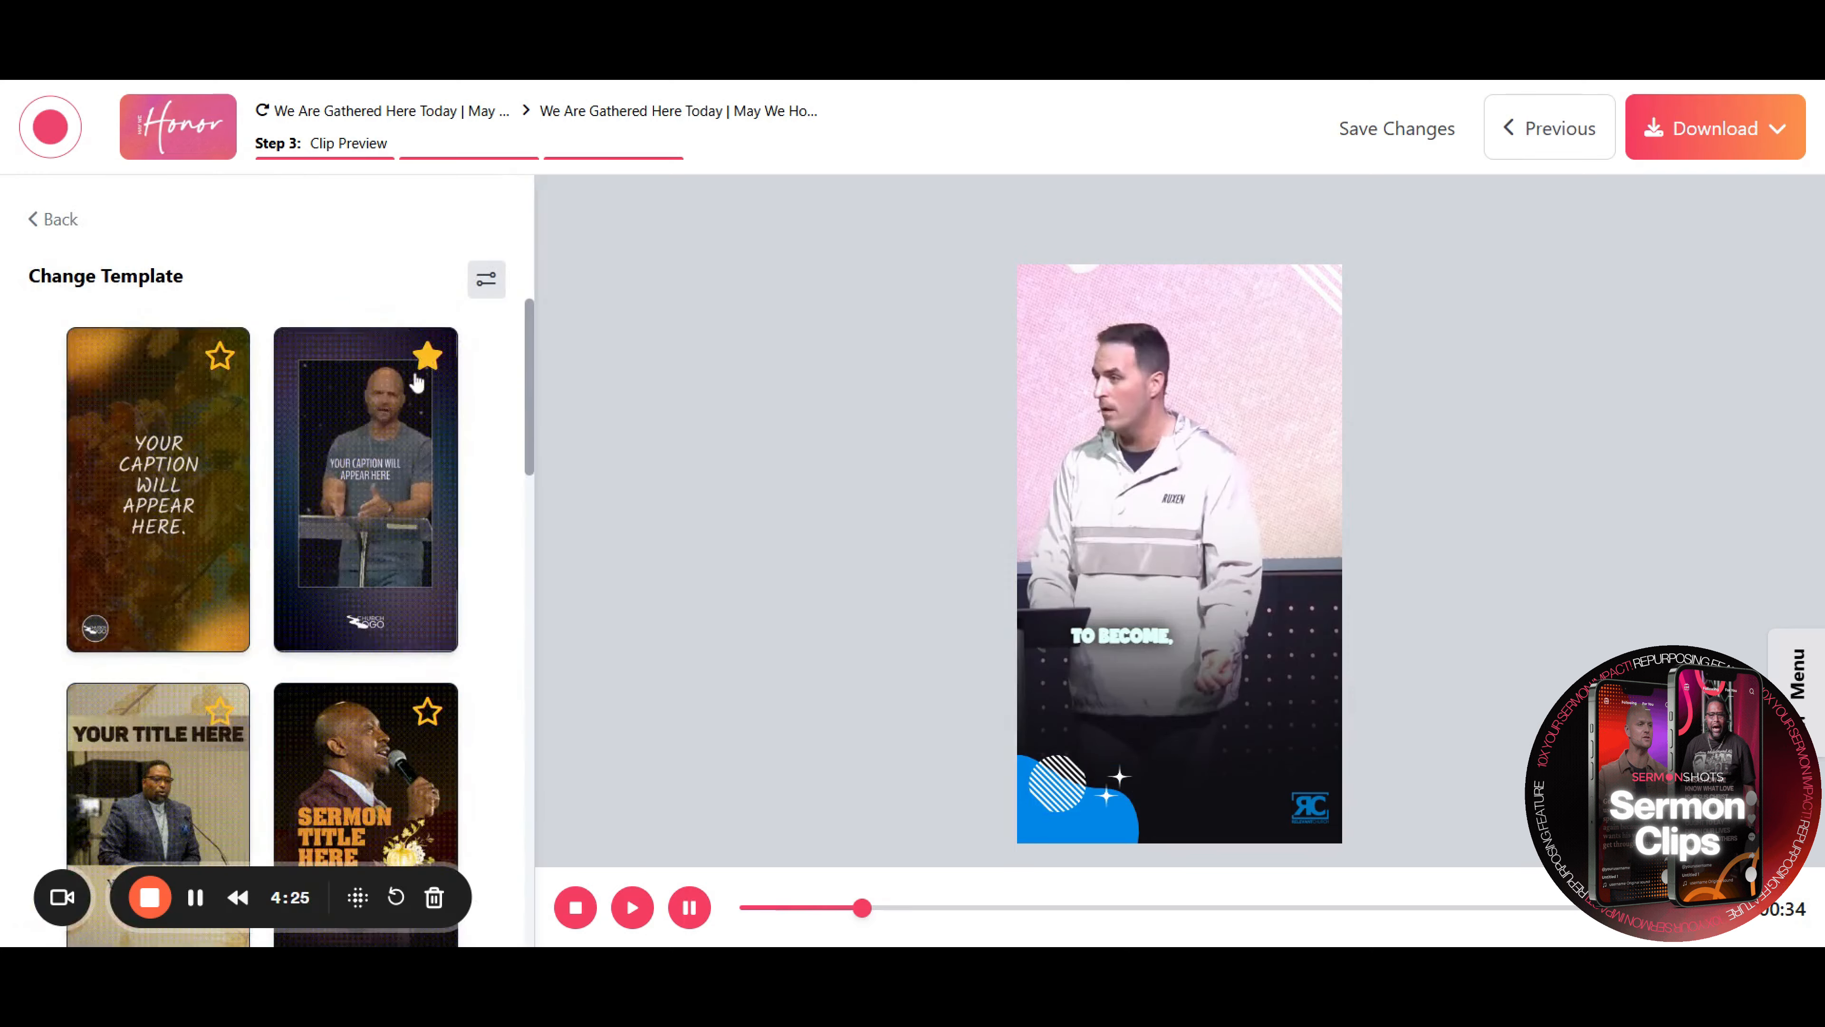
pyautogui.scroll(-10, 403, 359)
pyautogui.scroll(-10, 421, 383)
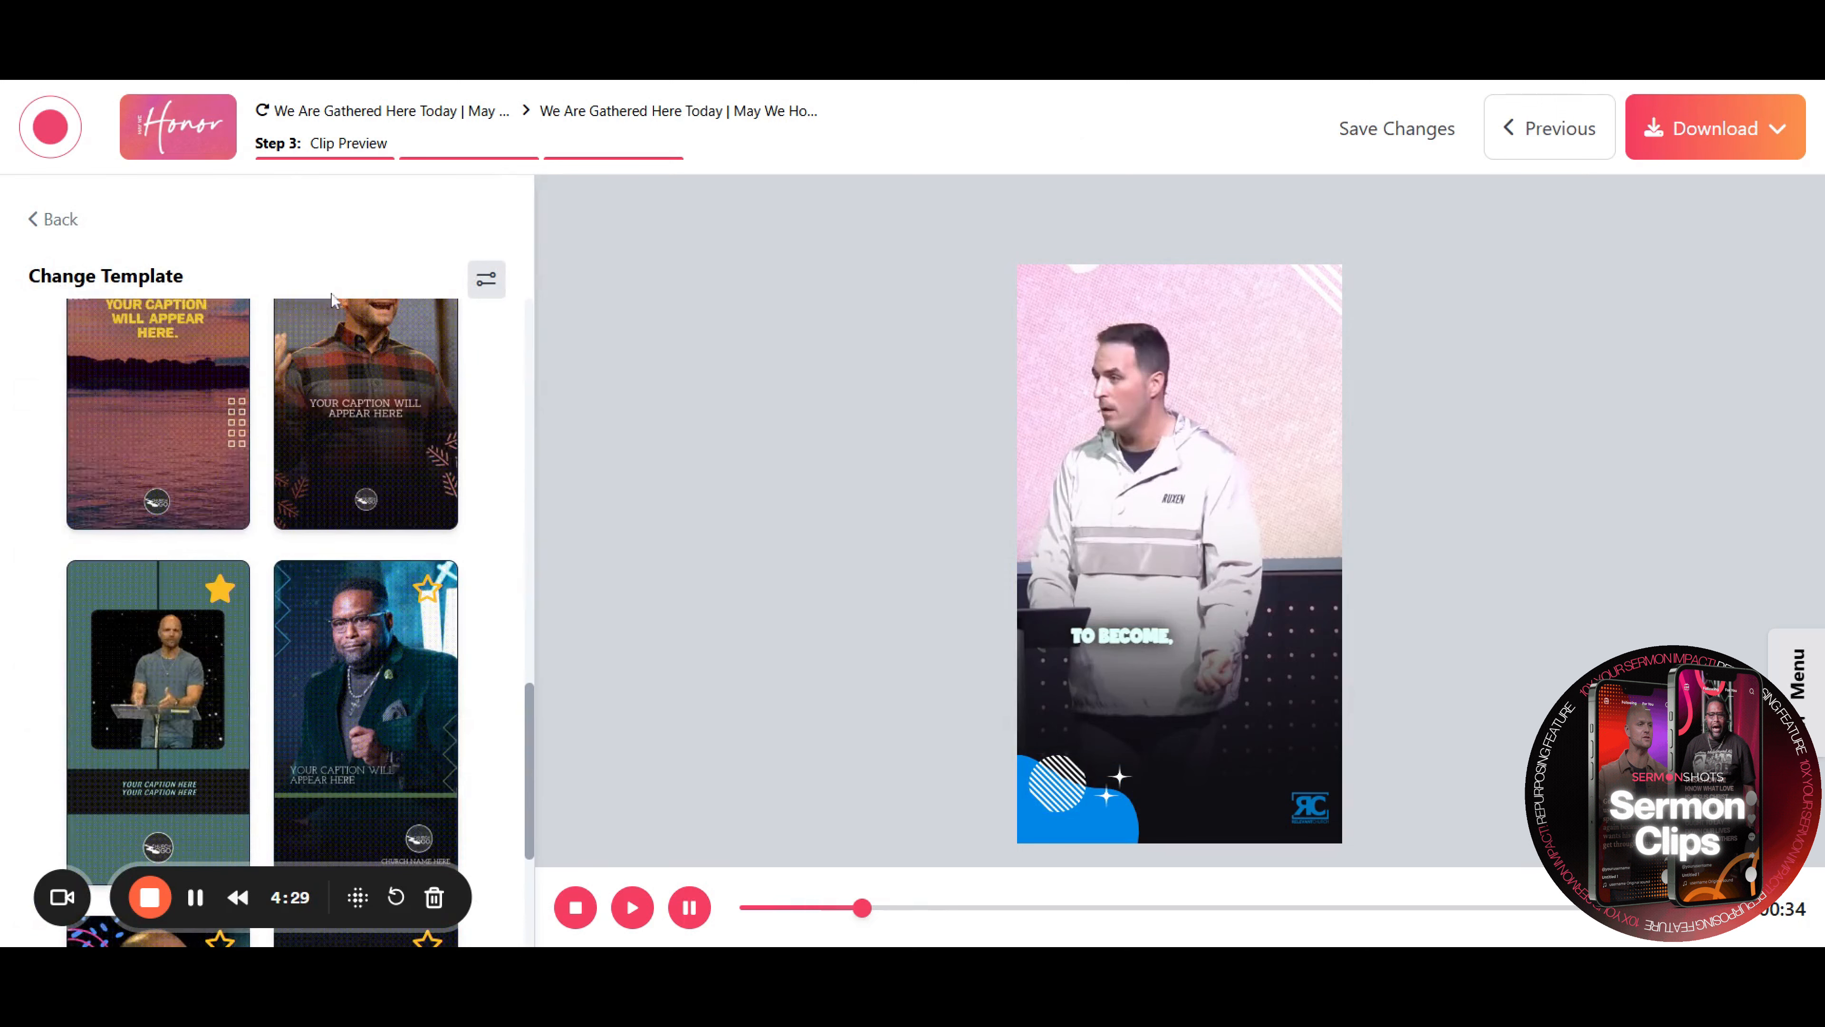
pyautogui.click(54, 219)
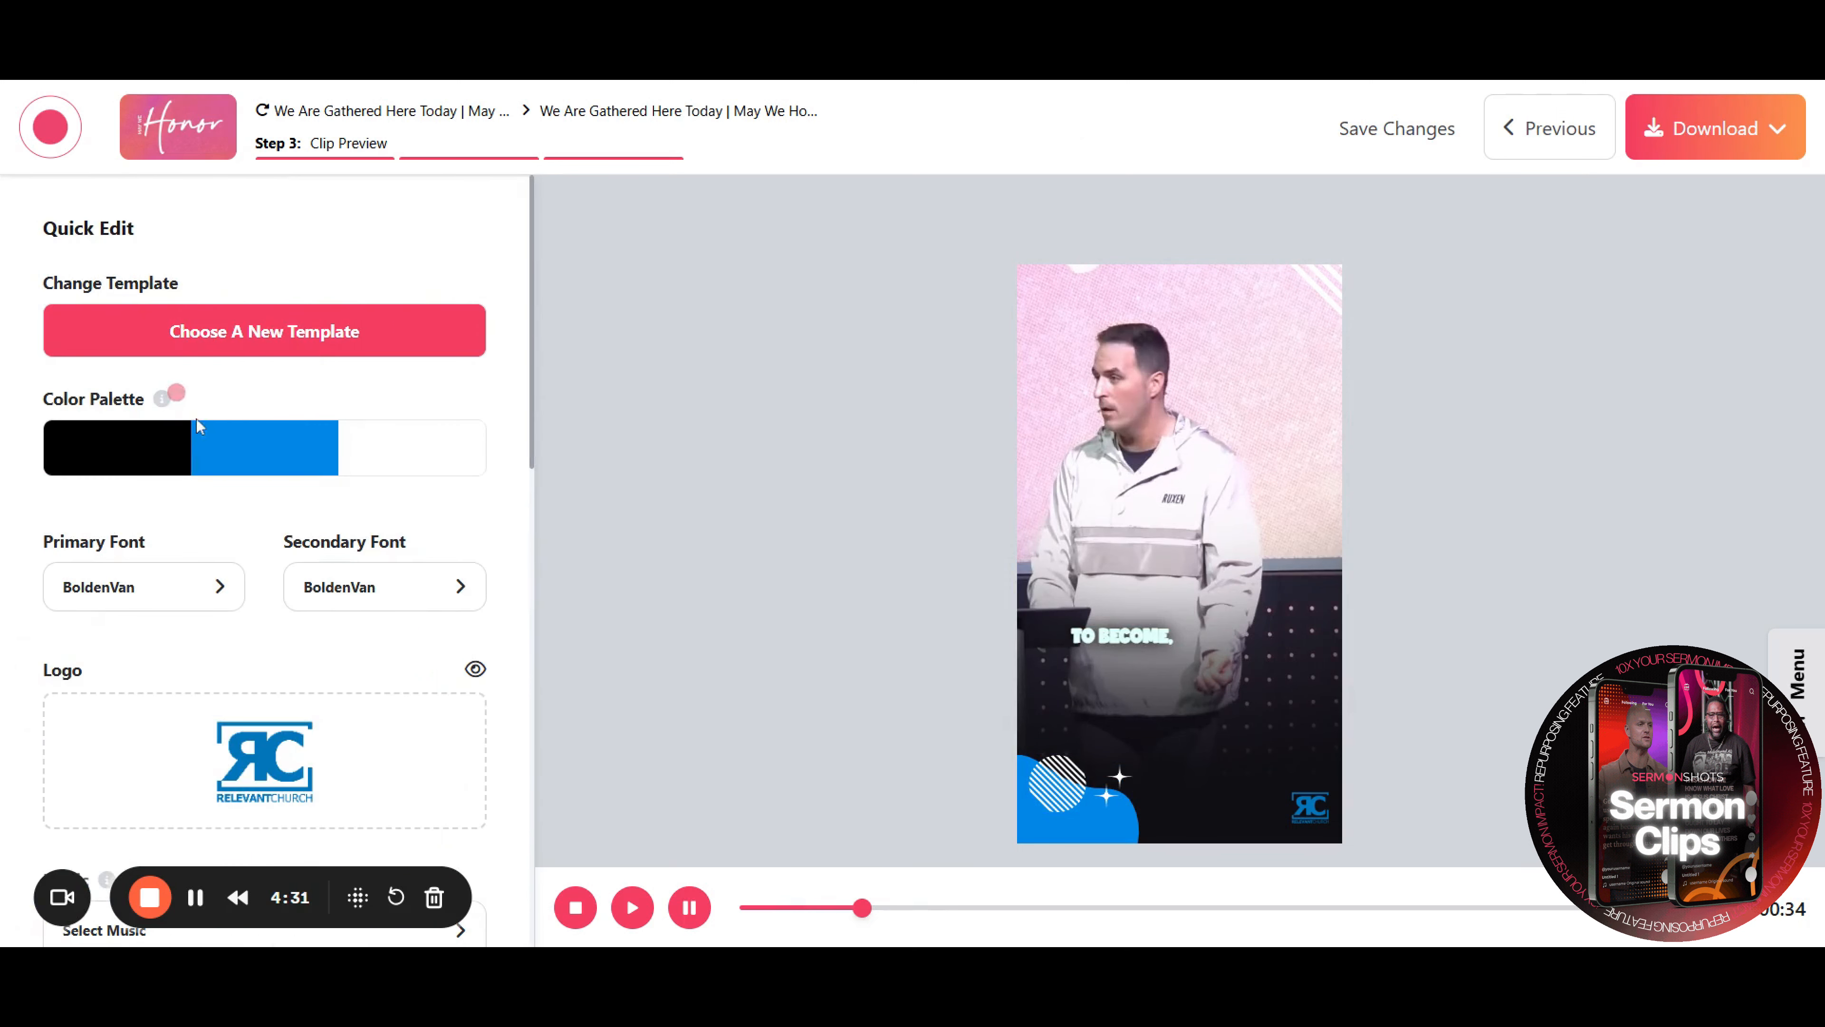
# Inspect the color picker for the first color palette swatch
pyautogui.click(142, 450)
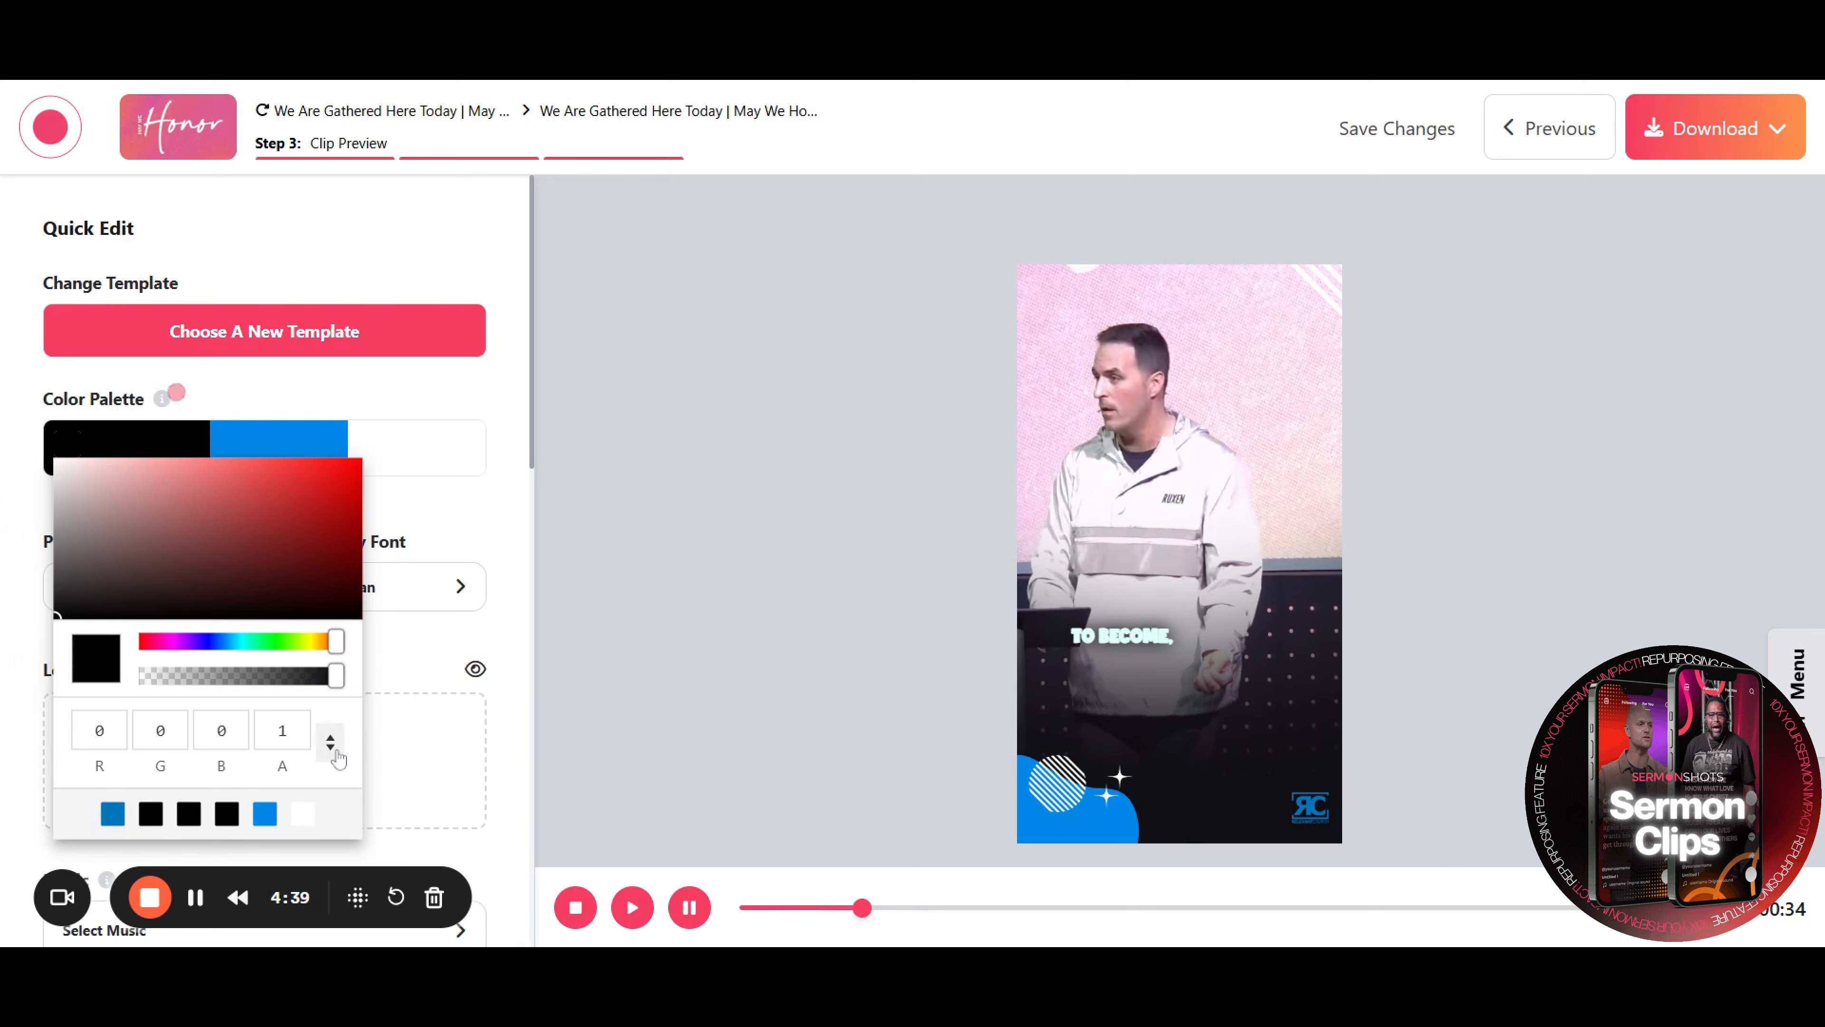
pyautogui.click(330, 742)
pyautogui.click(504, 531)
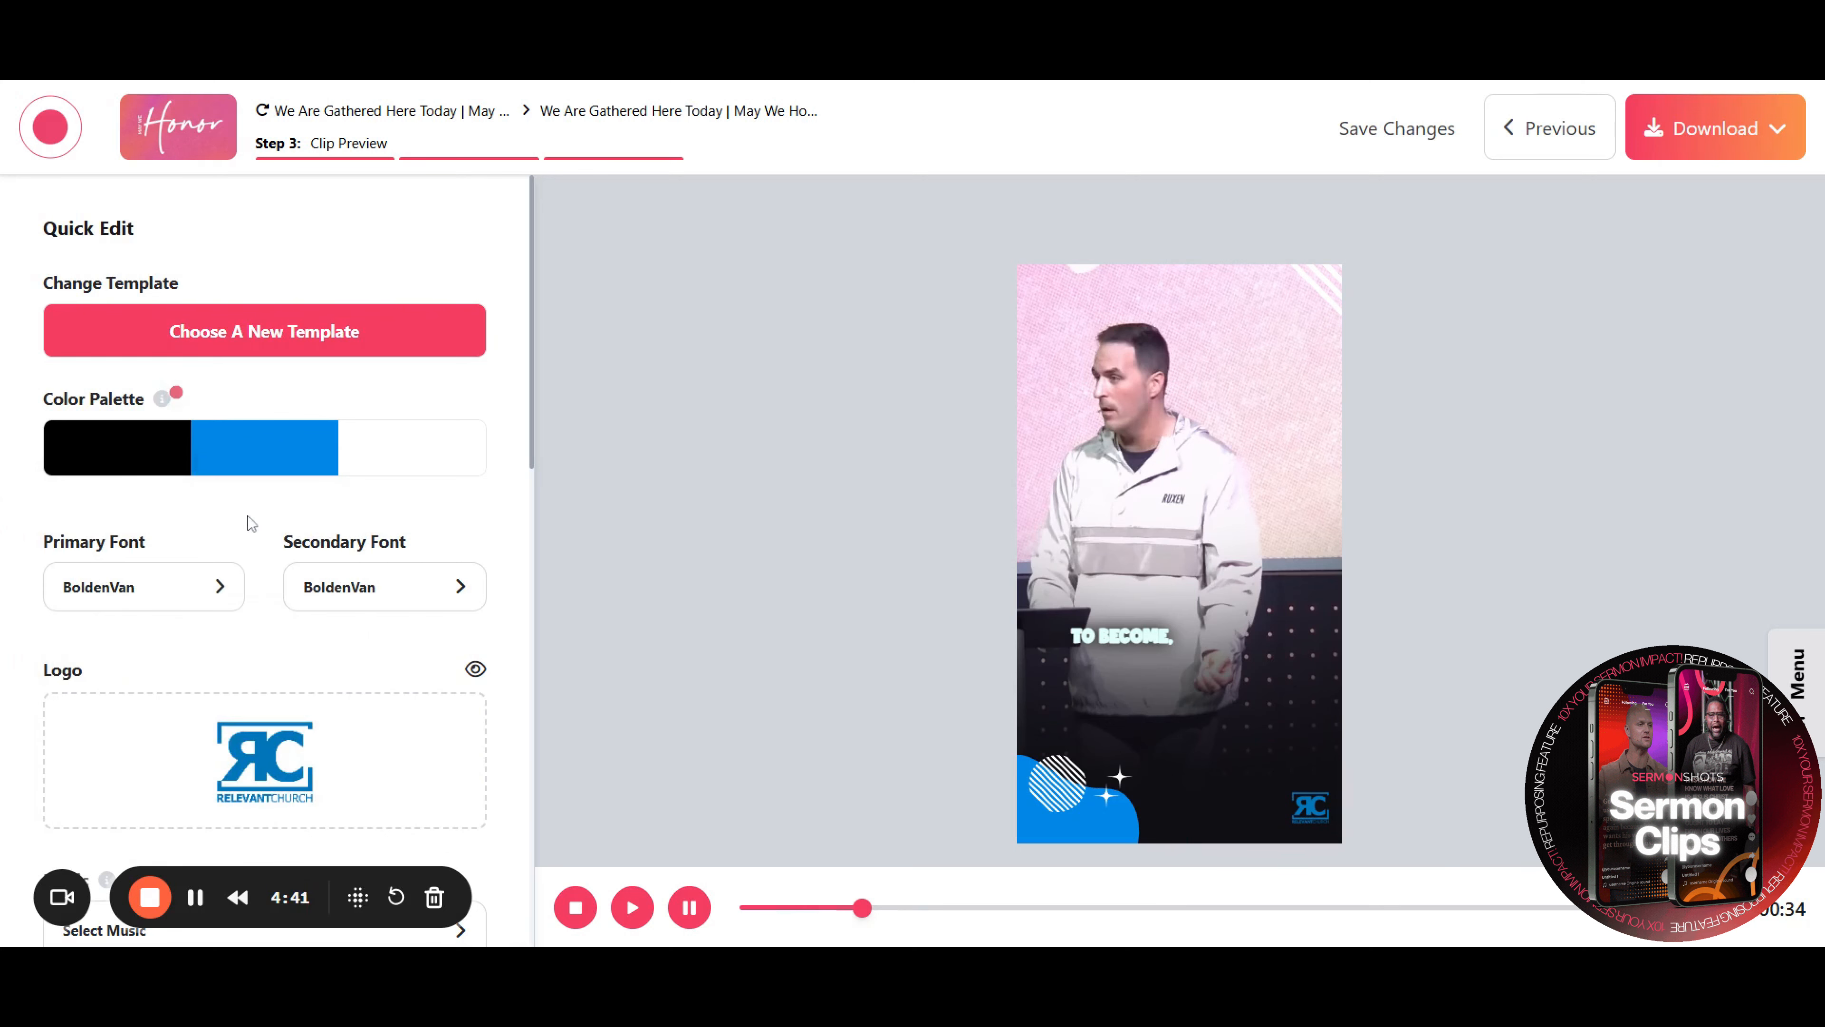
# Browse the primary font list without choosing a new font
pyautogui.click(236, 575)
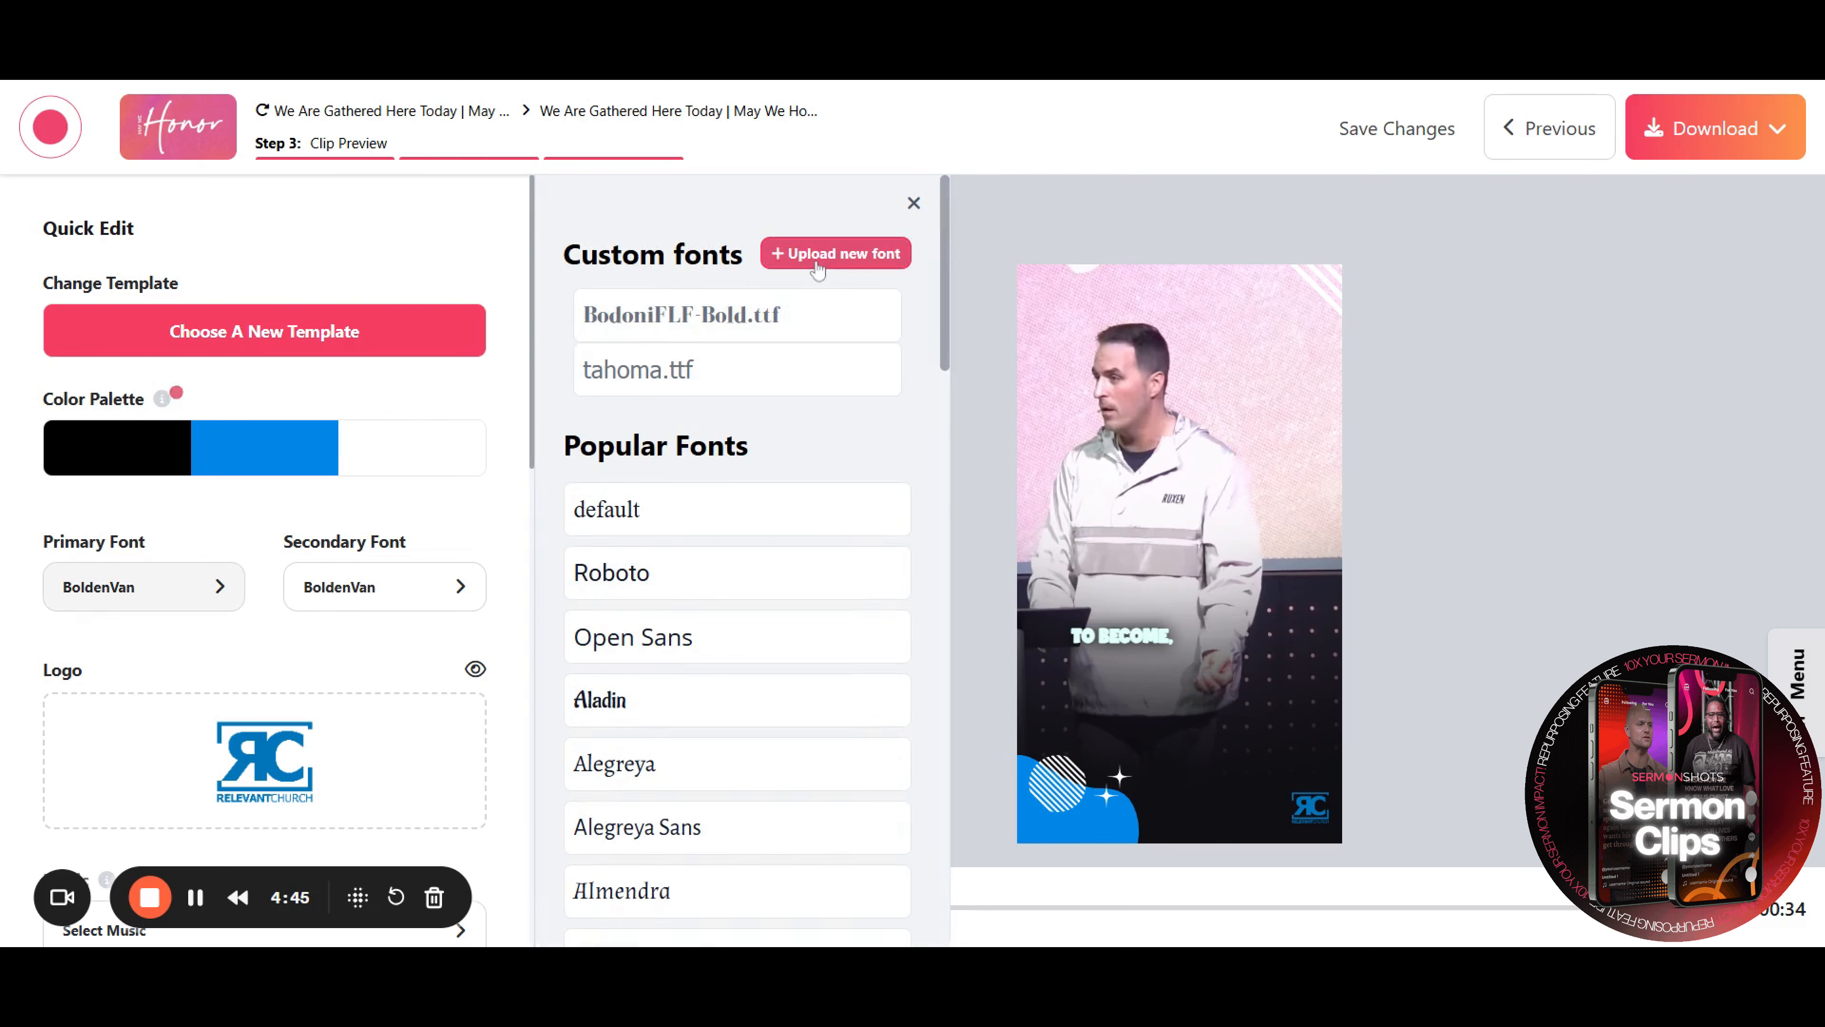
pyautogui.scroll(-6, 787, 545)
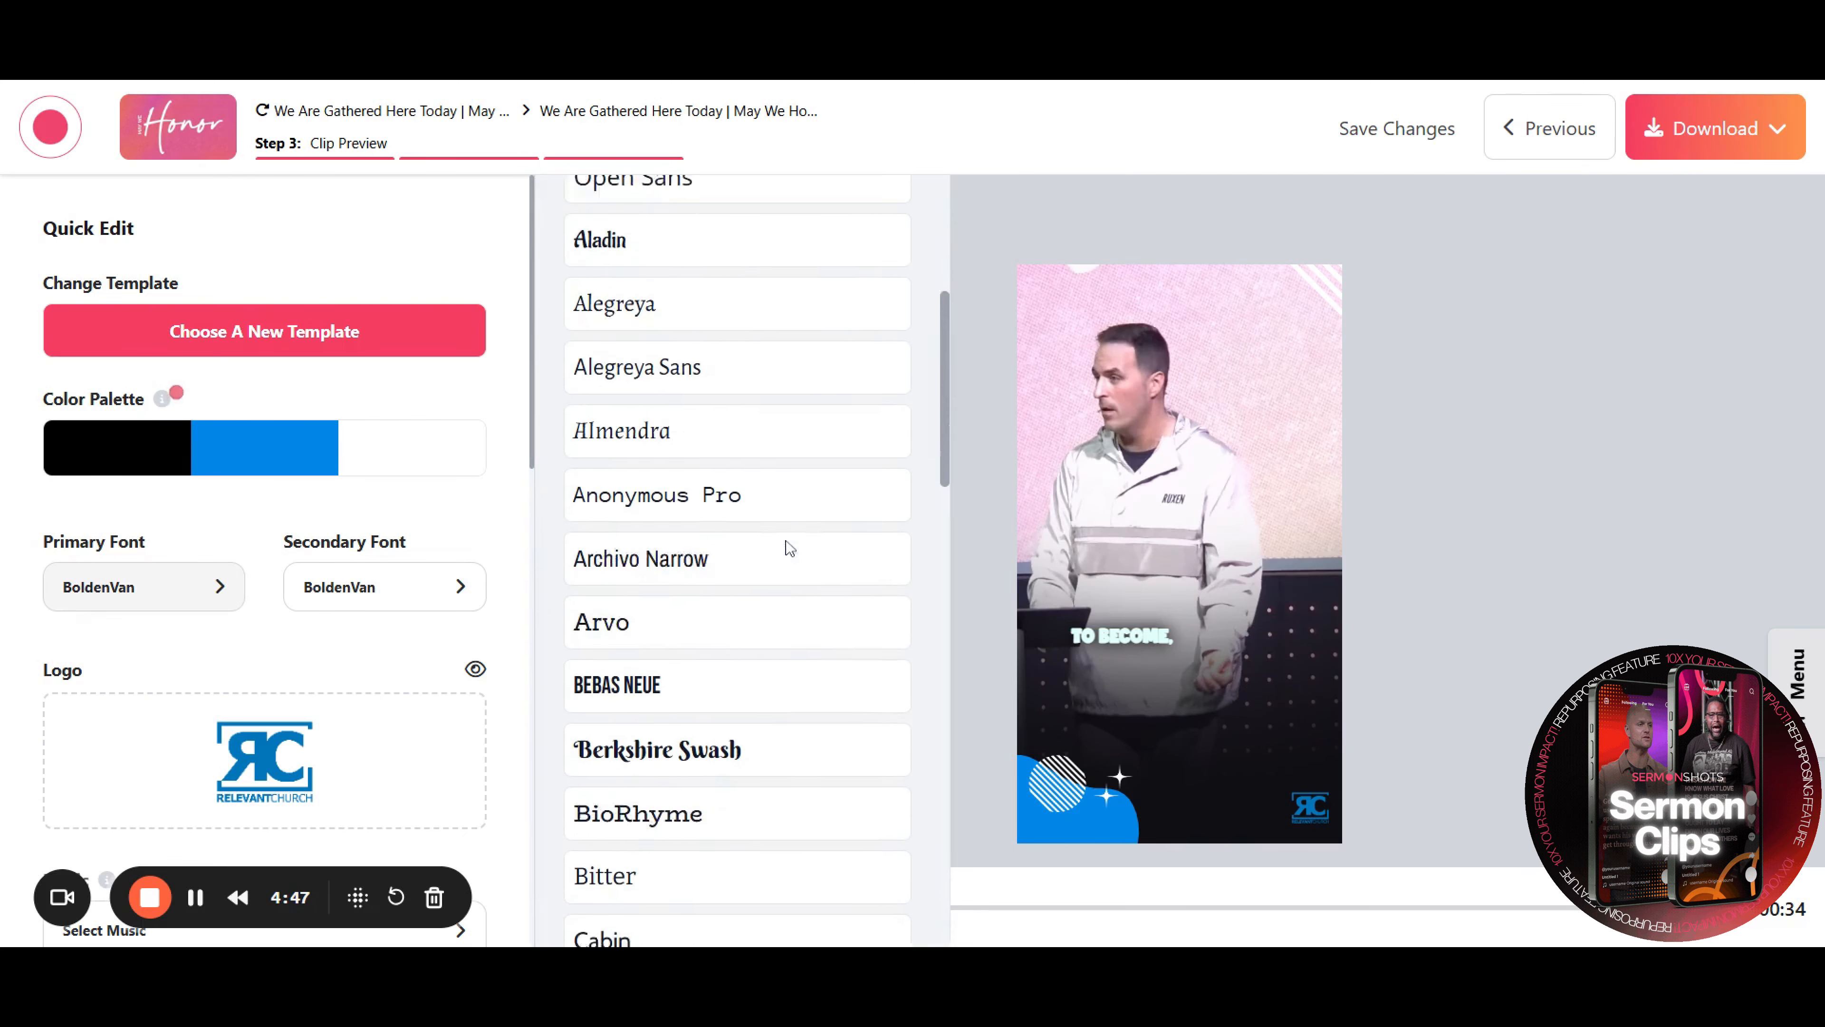
pyautogui.scroll(-10, 788, 548)
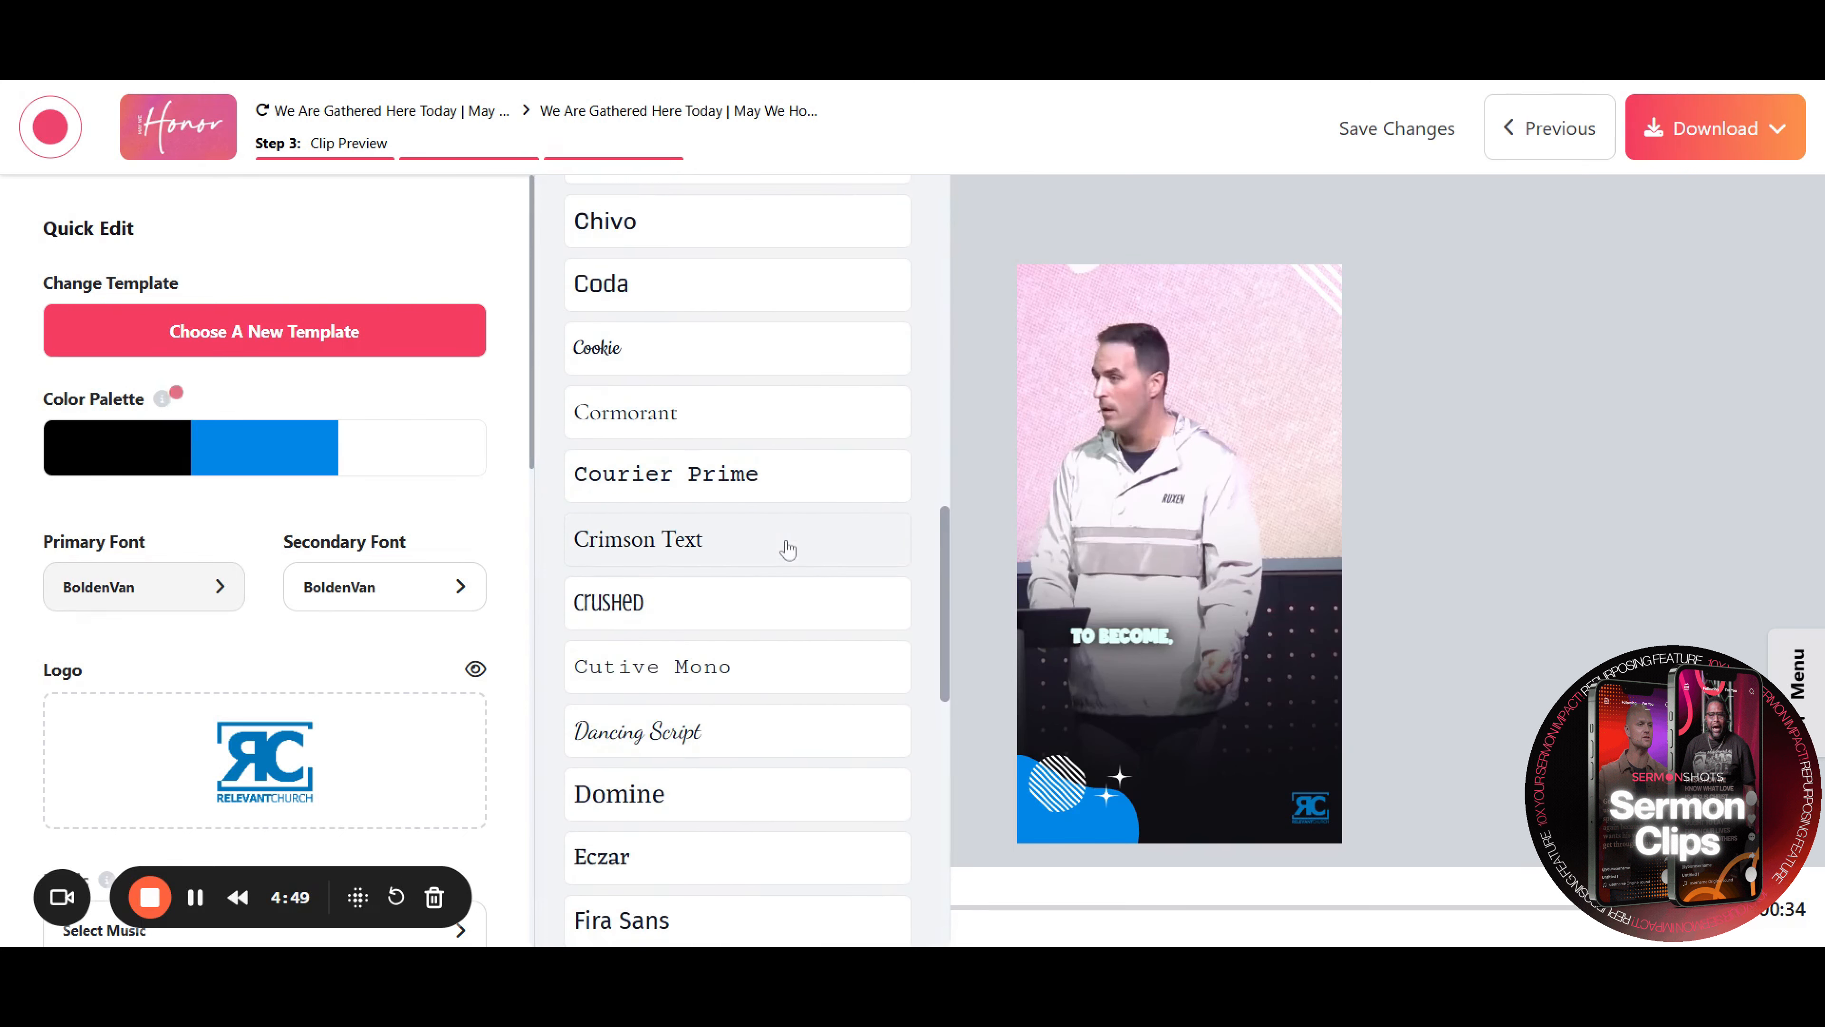
pyautogui.click(983, 383)
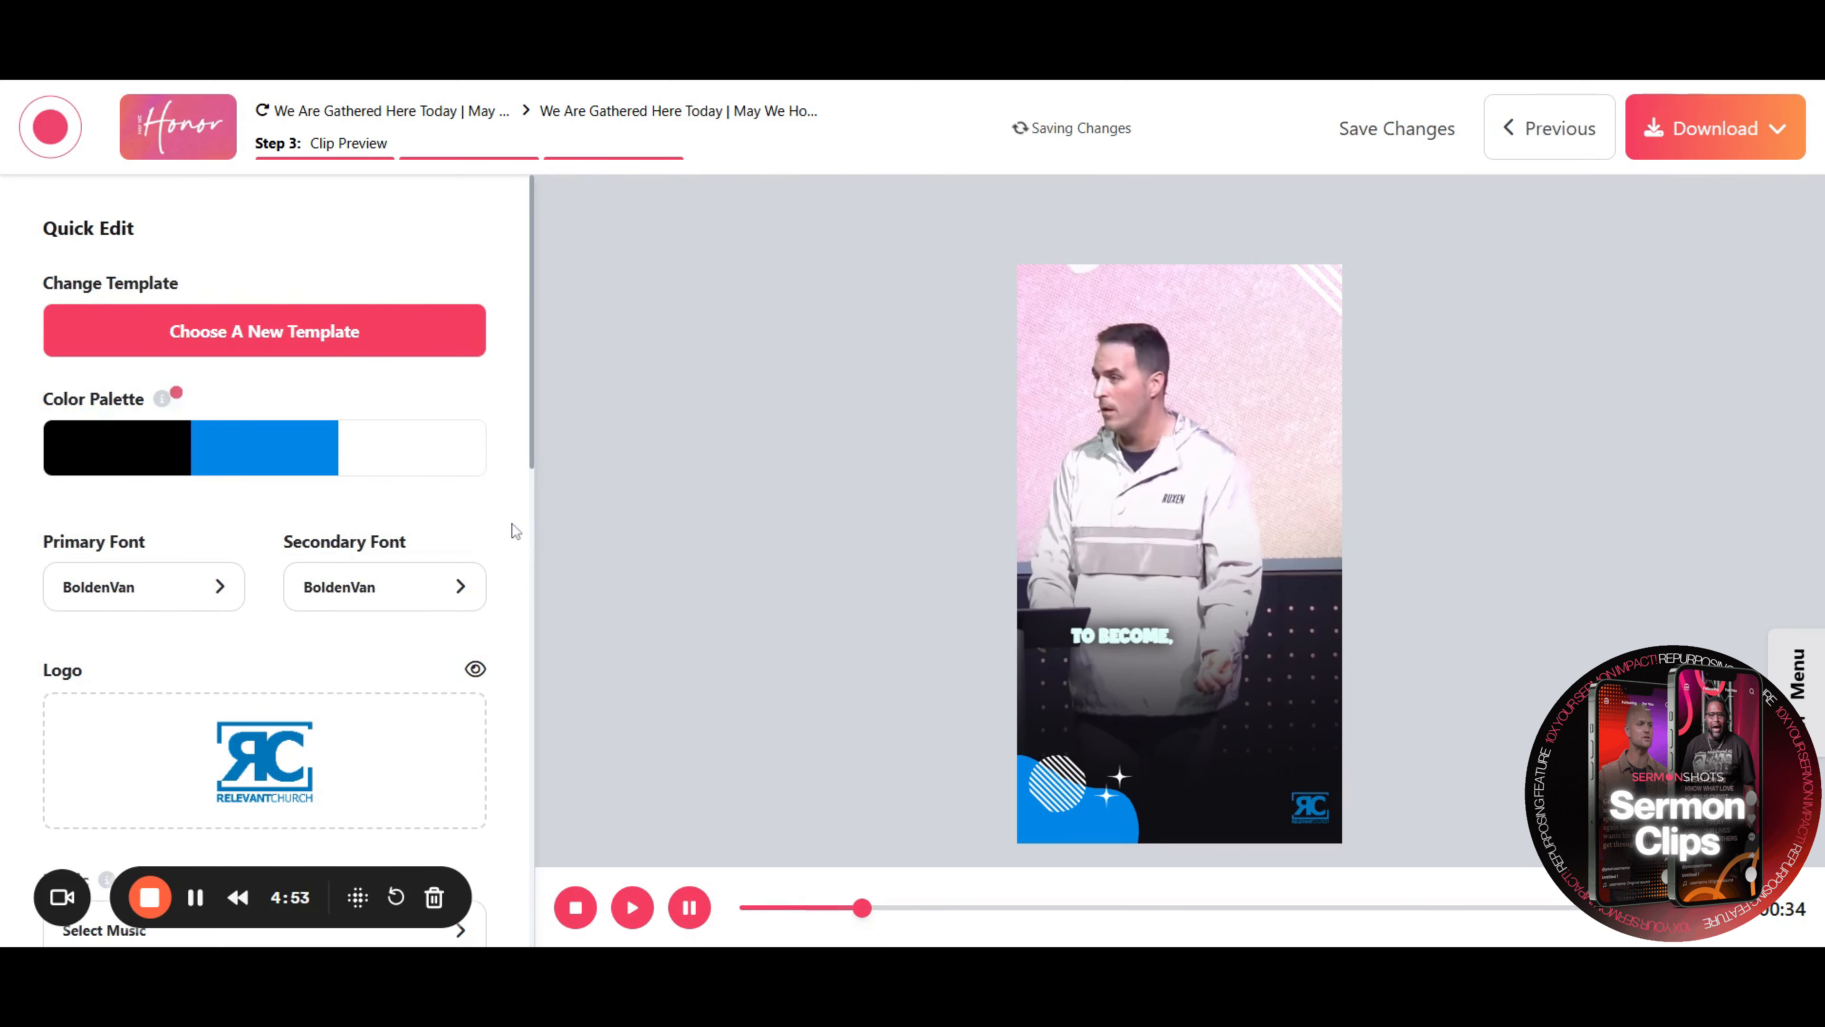
# Toggle the logo's visibility off and back on
pyautogui.scroll(-2, 511, 530)
pyautogui.scroll(-1, 516, 531)
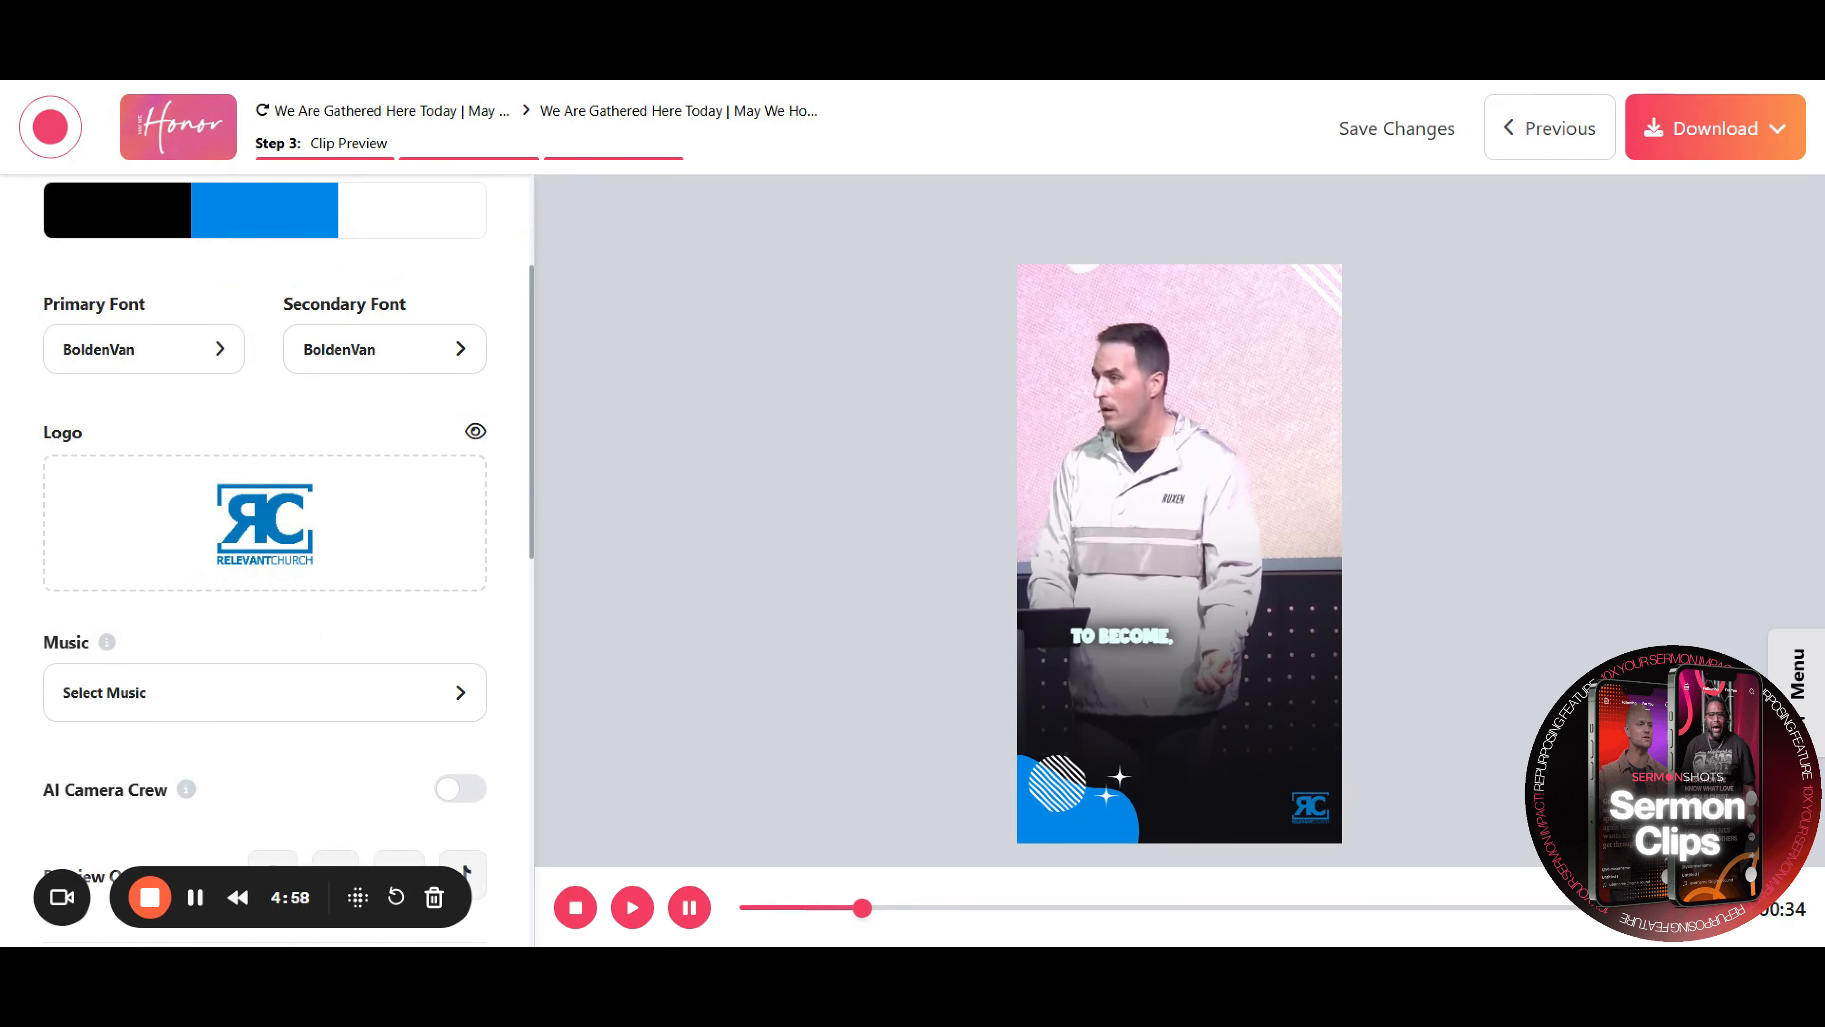
pyautogui.click(475, 433)
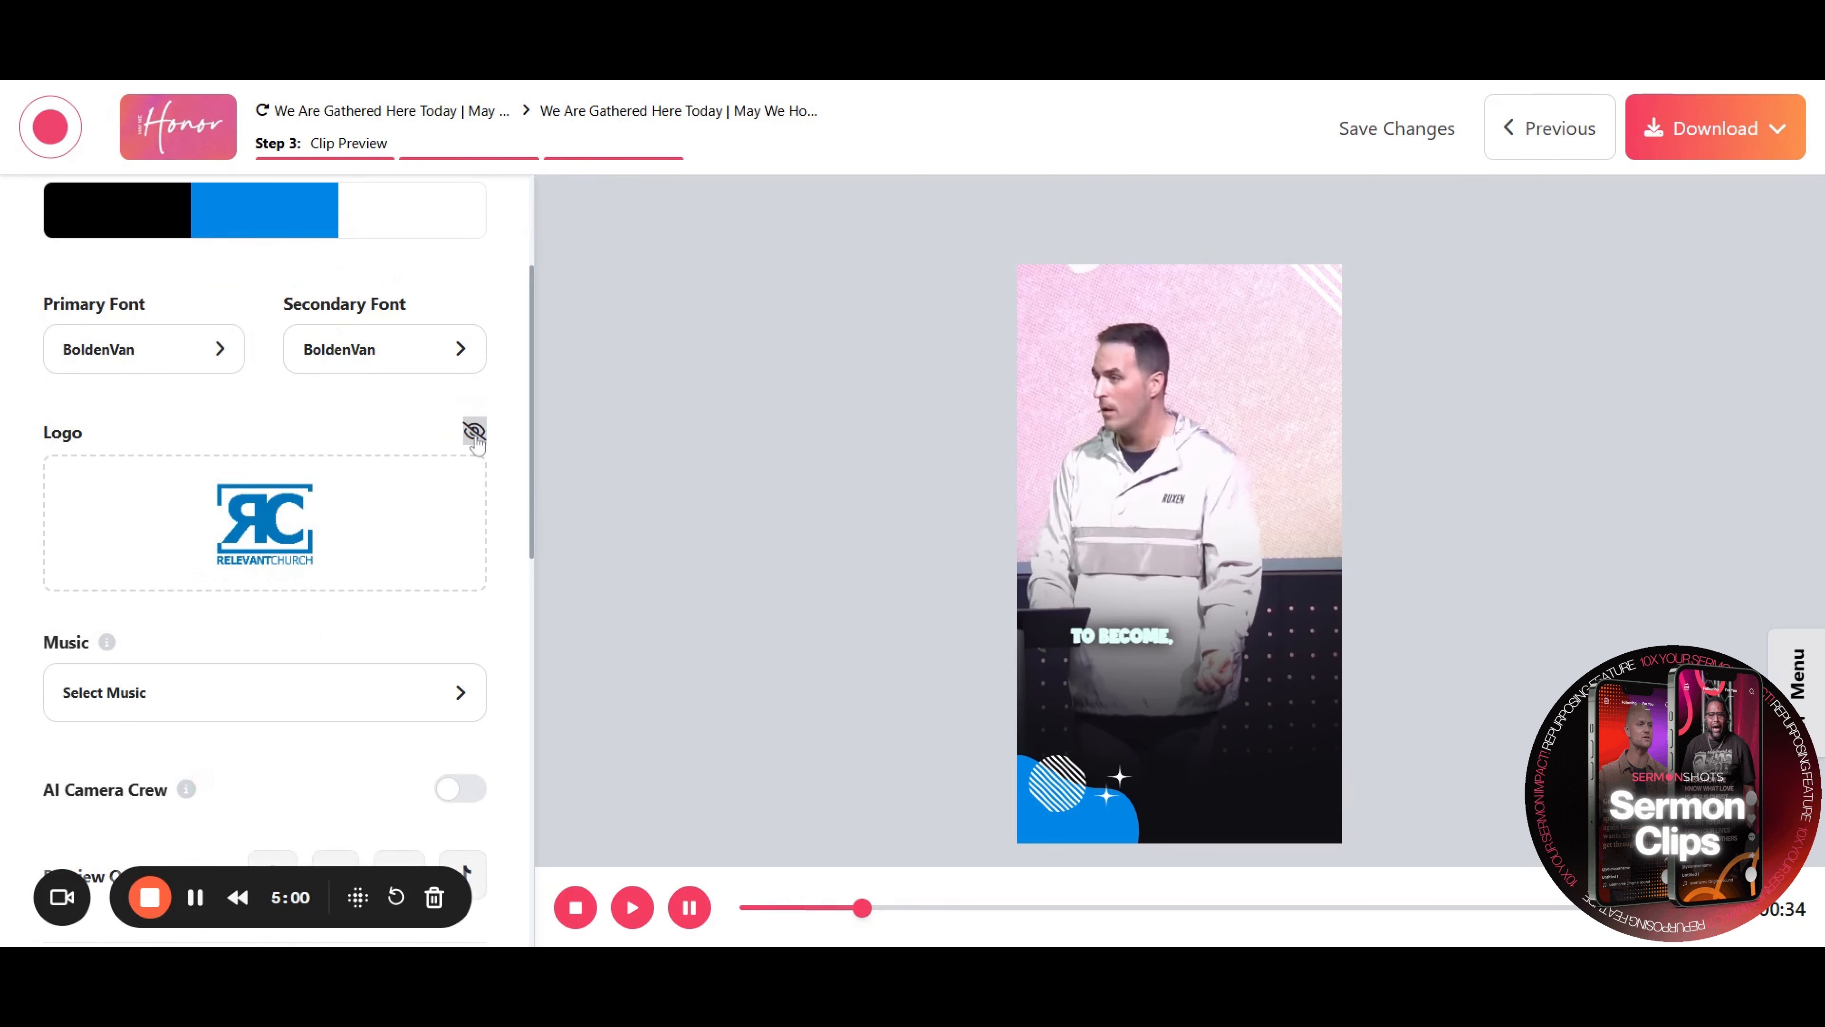
pyautogui.click(474, 433)
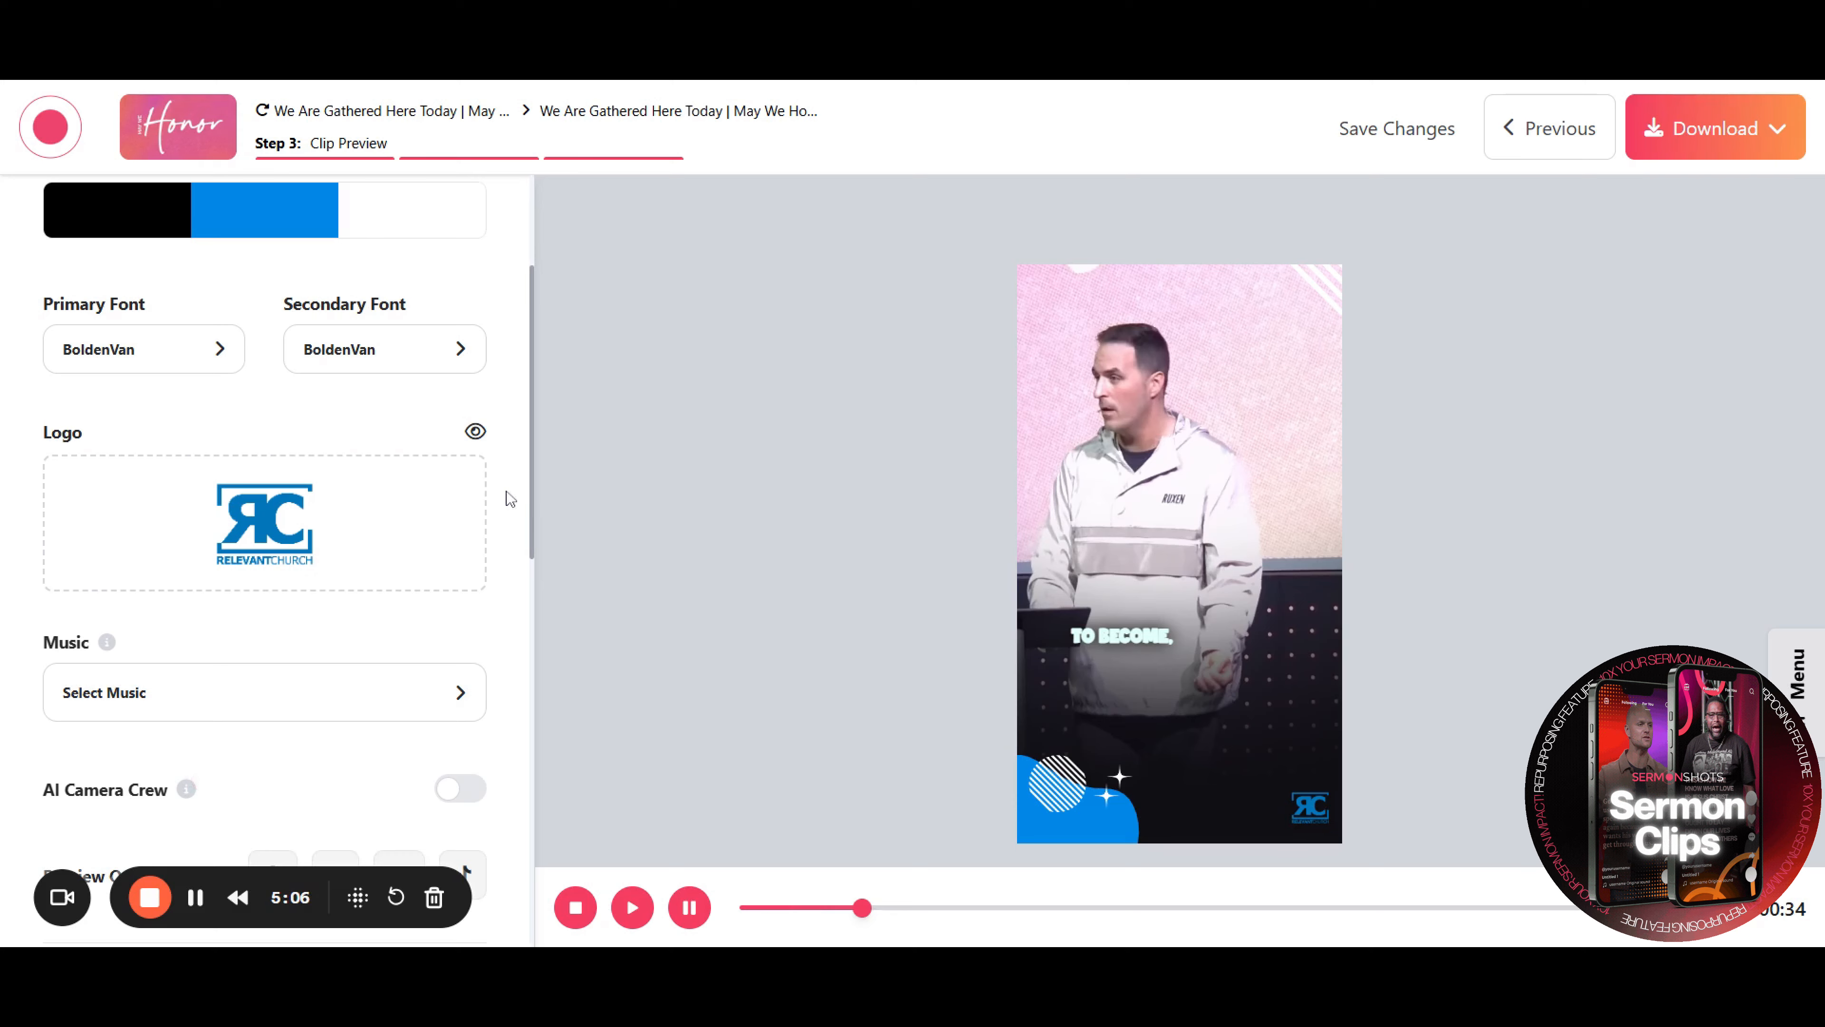
# Browse the personal and community music lists without selecting a track
pyautogui.scroll(-3, 514, 496)
pyautogui.scroll(-2, 514, 496)
pyautogui.click(460, 336)
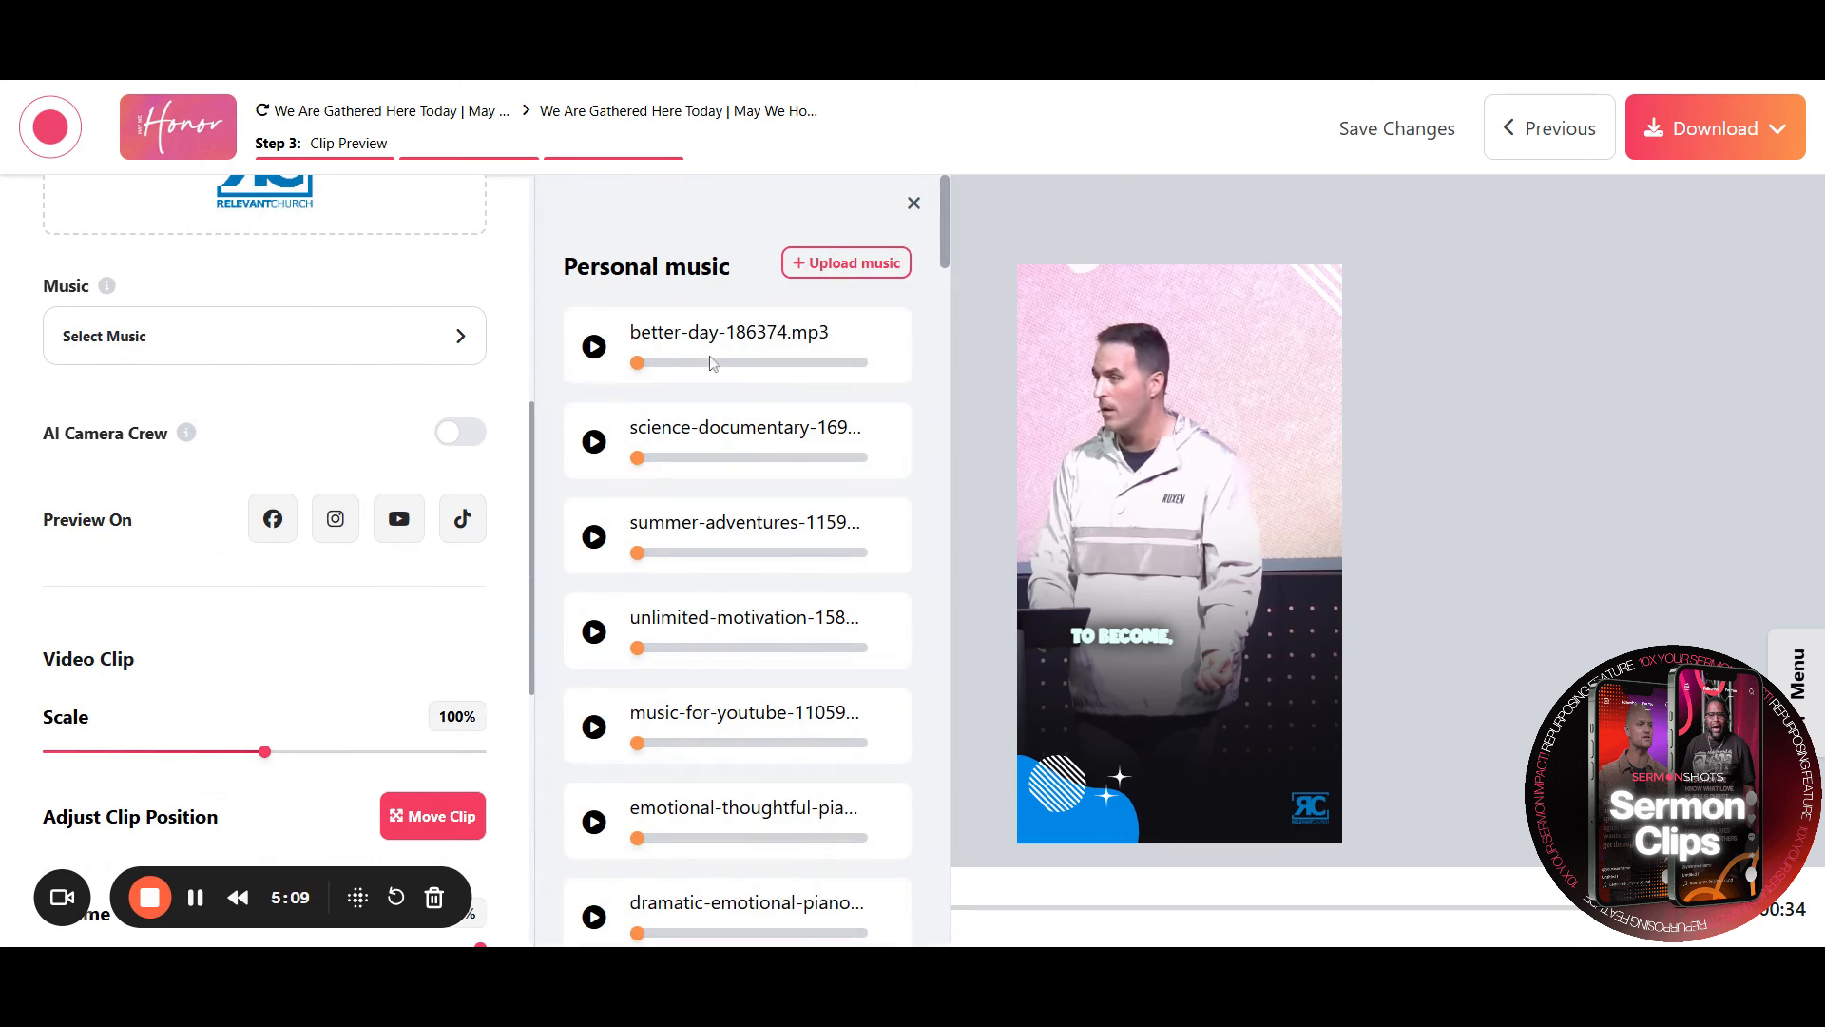
pyautogui.scroll(-5, 788, 576)
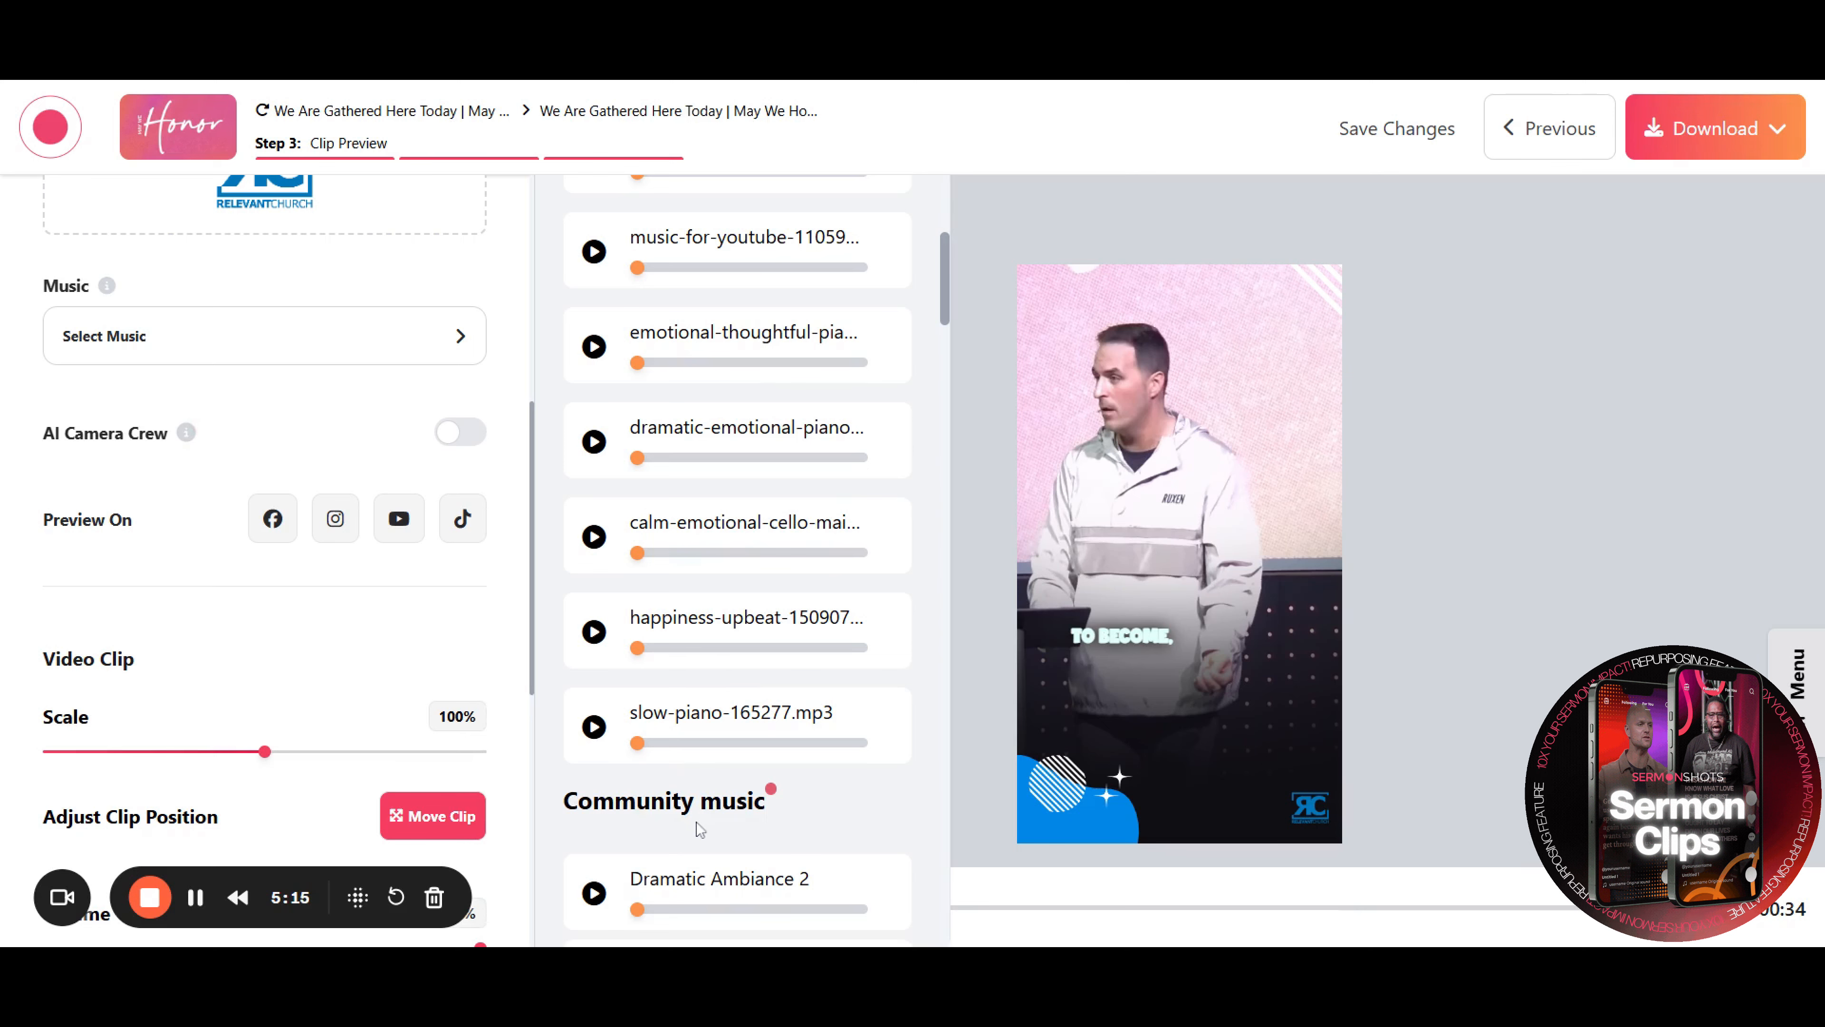
pyautogui.click(995, 539)
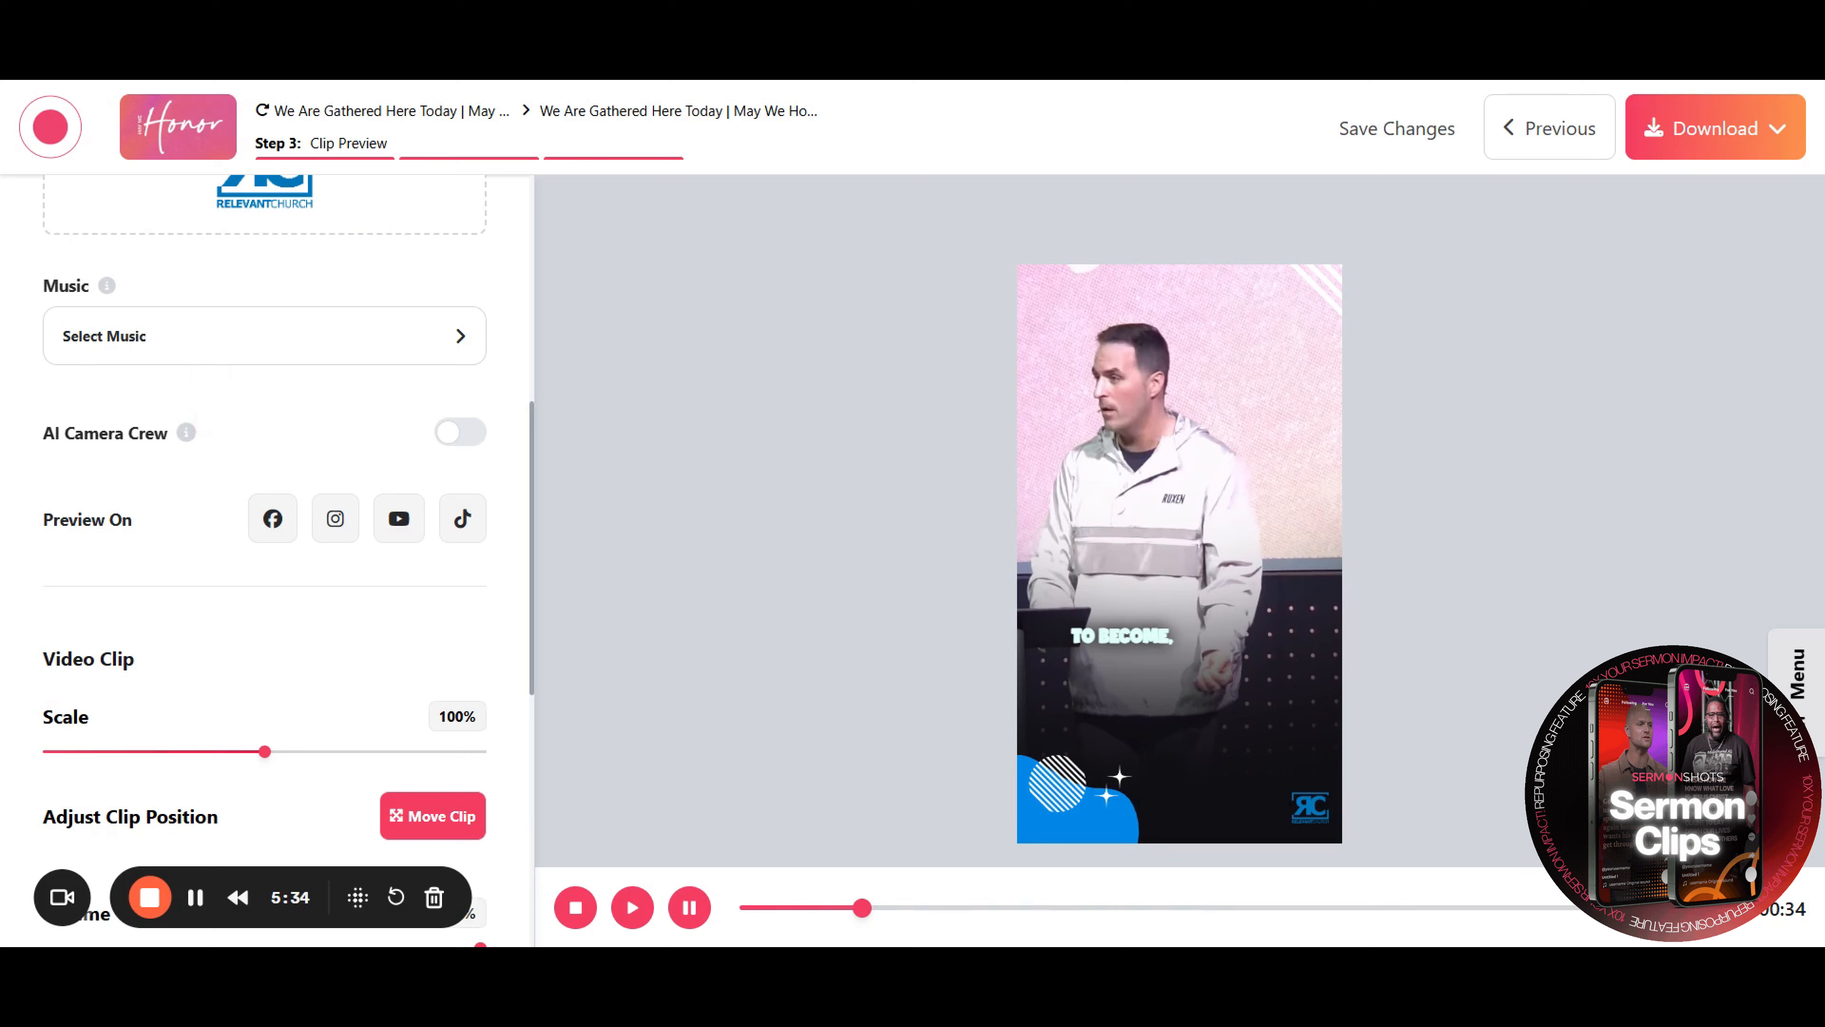
# Preview the clip with TikTok, YouTube, Instagram and Facebook overlays, then turn the platform preview off
pyautogui.scroll(-3, 208, 554)
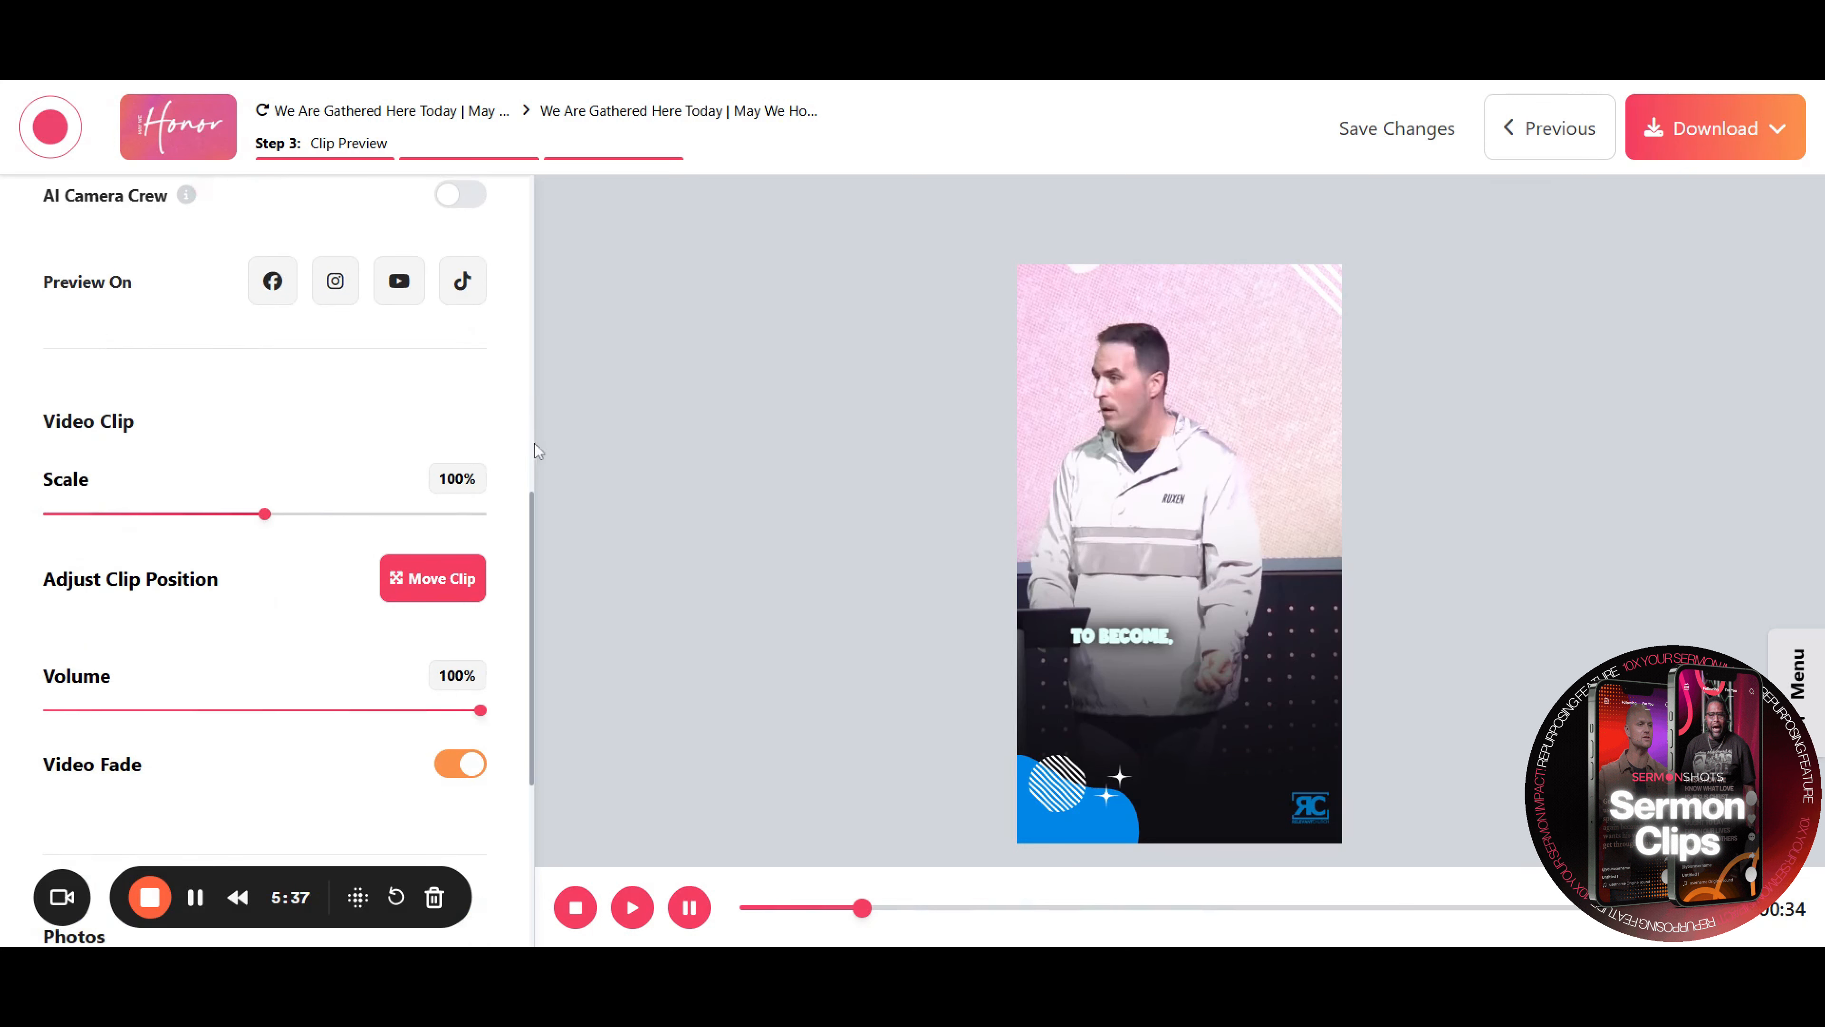
pyautogui.click(468, 290)
pyautogui.click(400, 296)
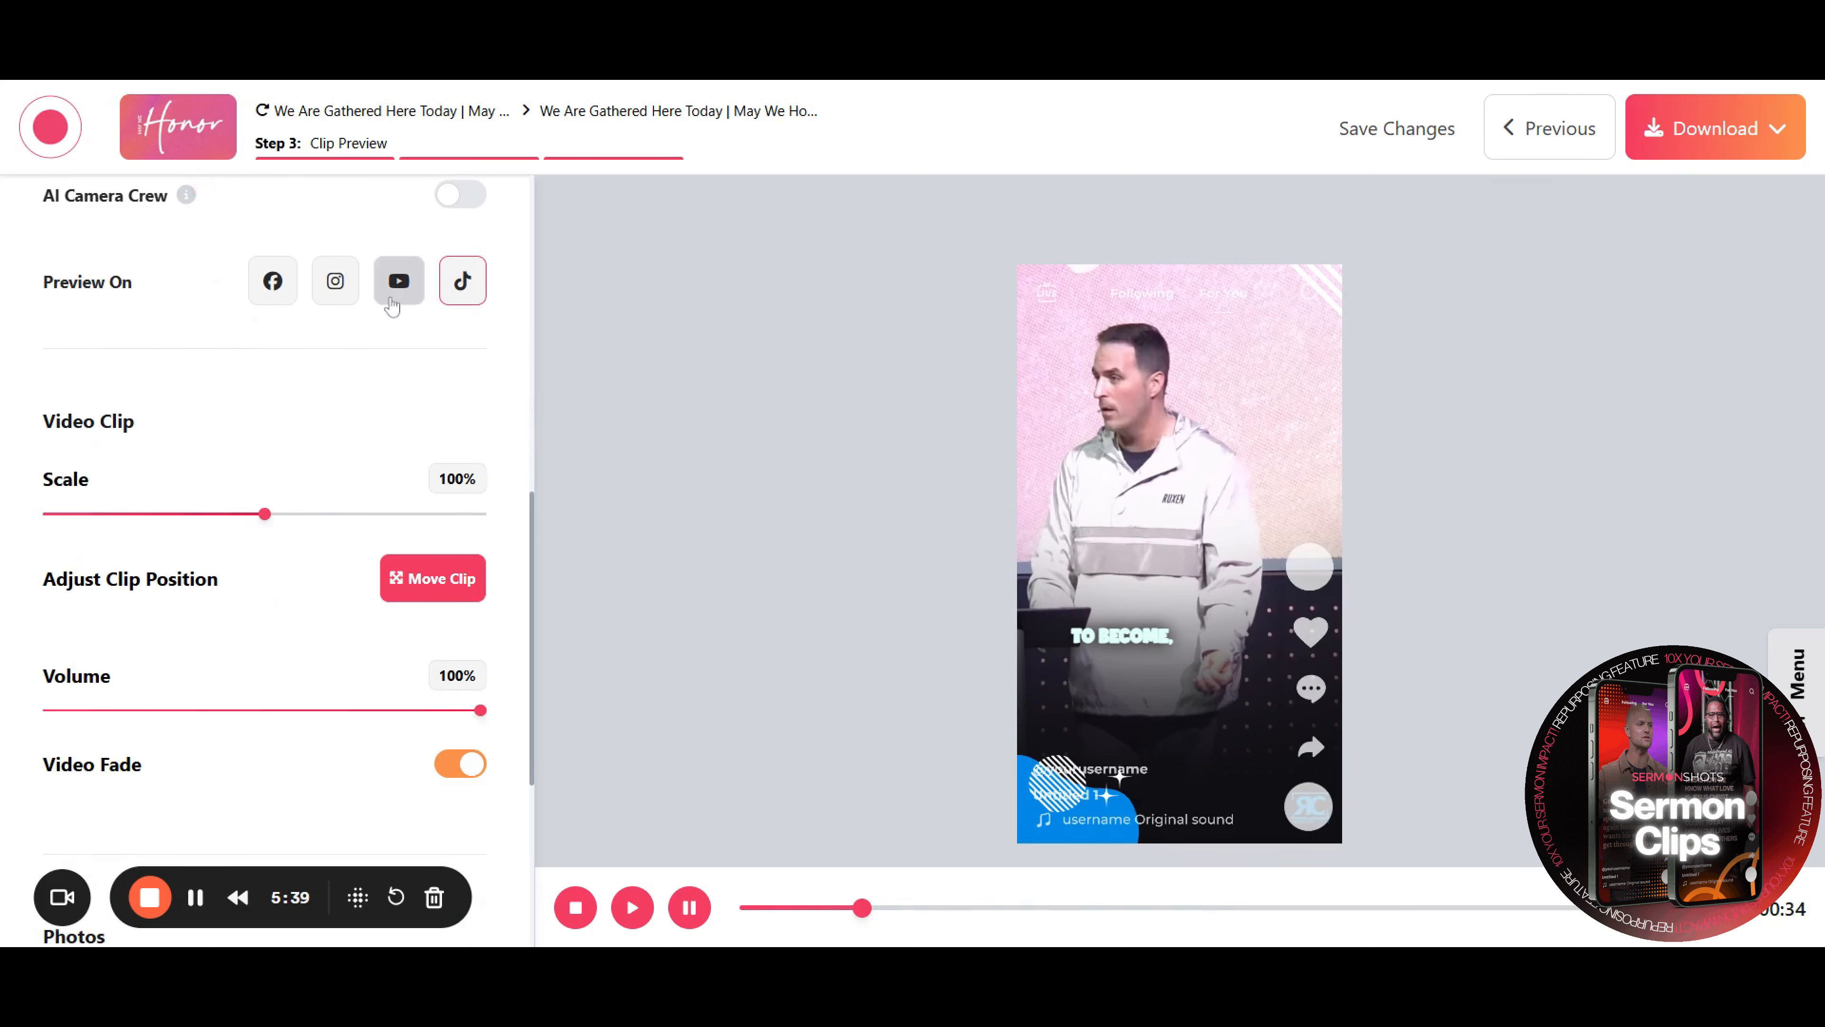
pyautogui.click(347, 304)
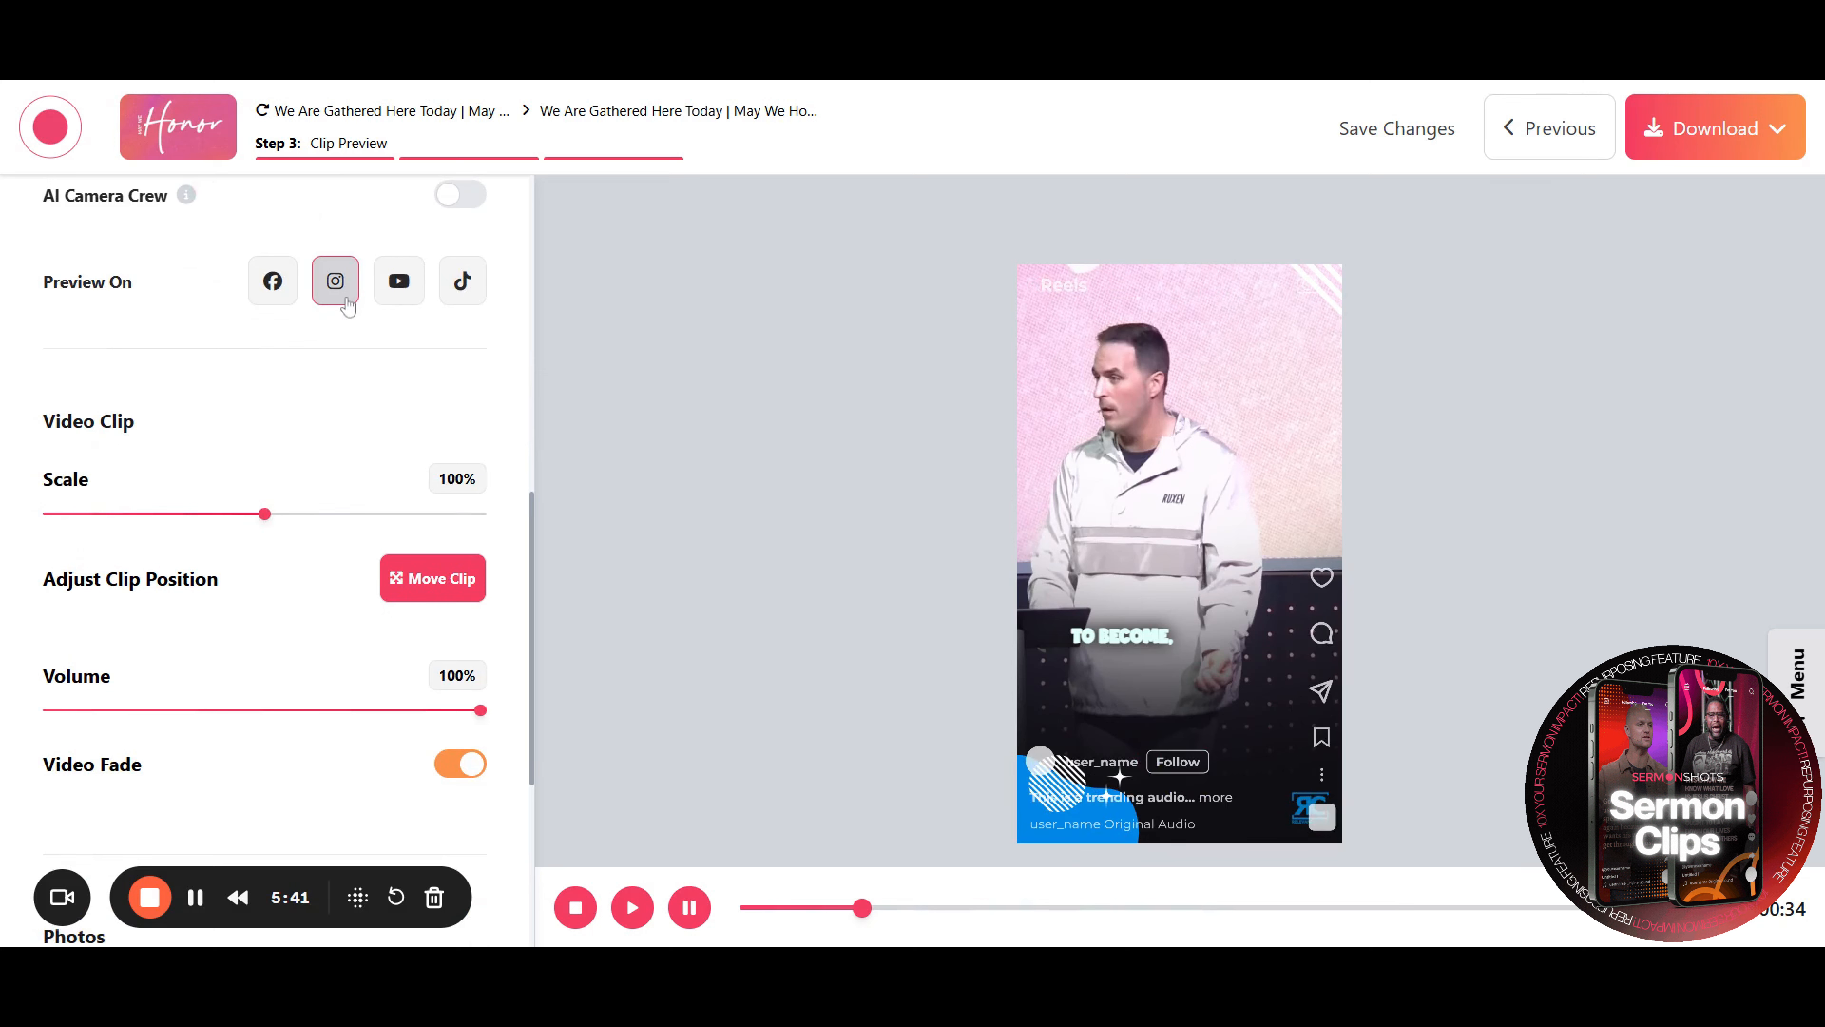
pyautogui.click(275, 291)
pyautogui.click(276, 291)
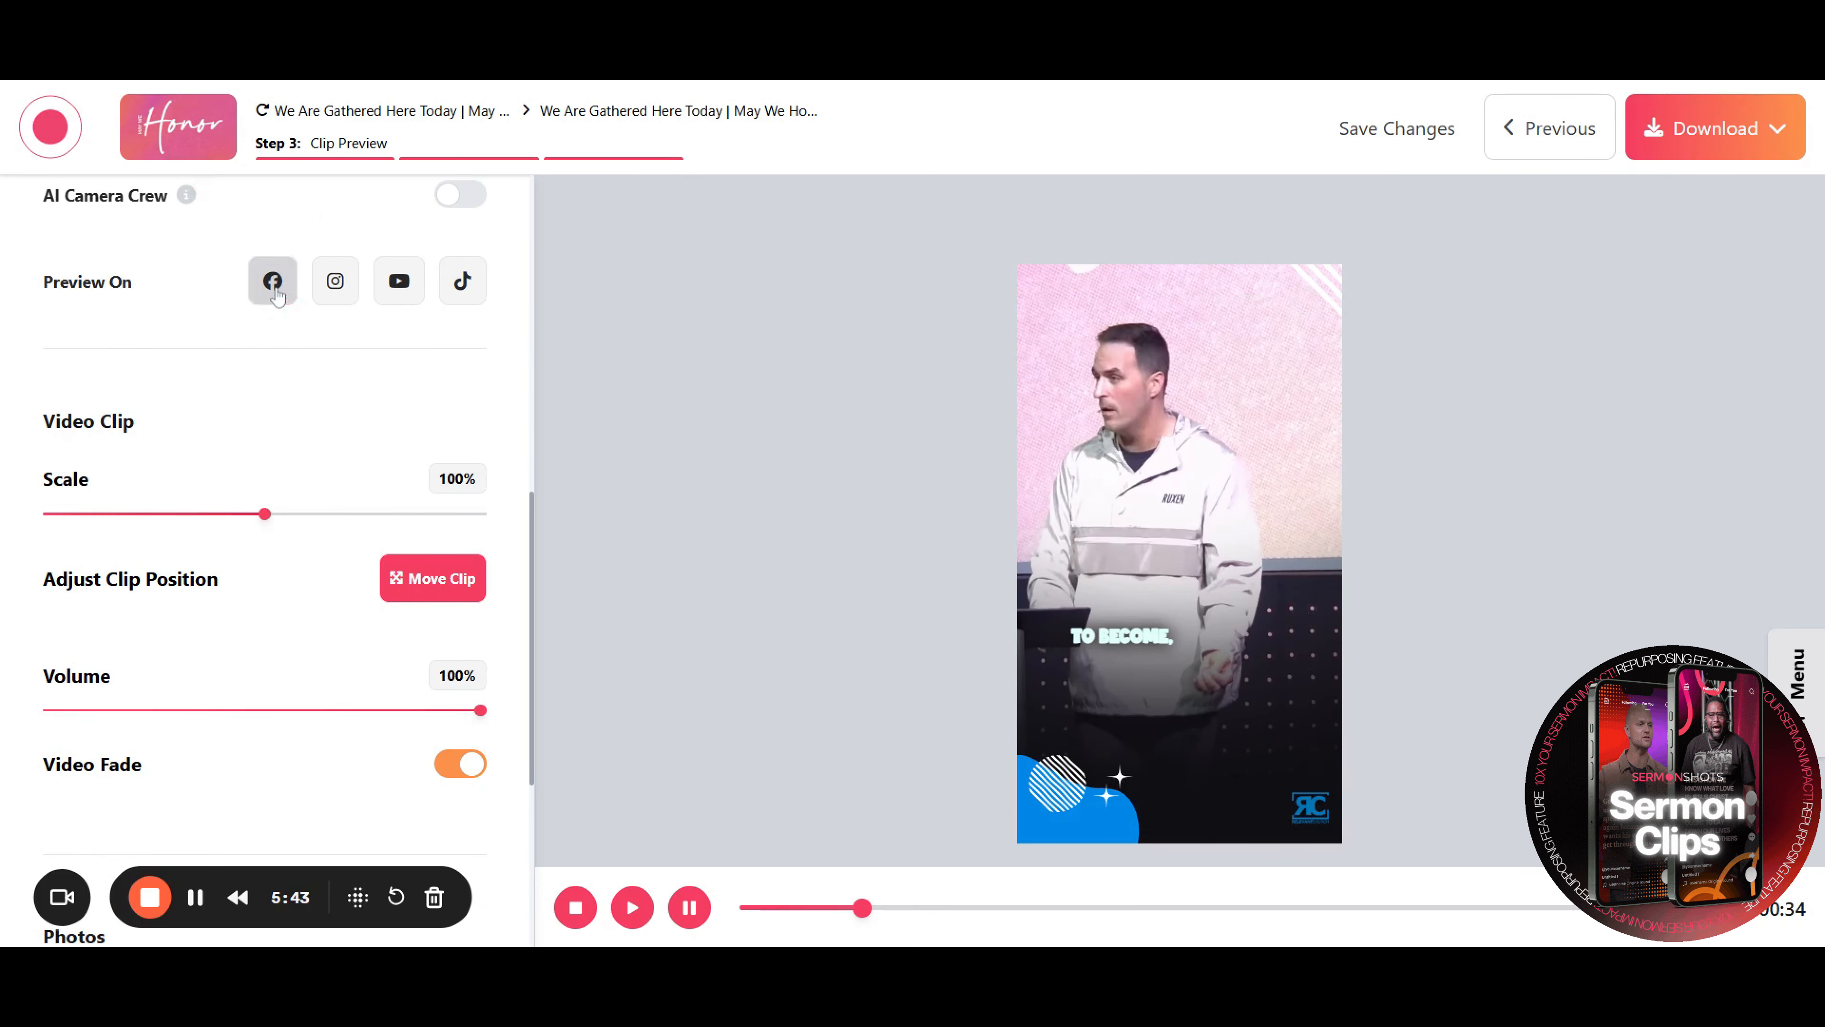
# Move the striped corner graphic from the clip's top right corner to its top left corner
pyautogui.click(1285, 356)
pyautogui.moveTo(1285, 356); pyautogui.dragTo(990, 312)
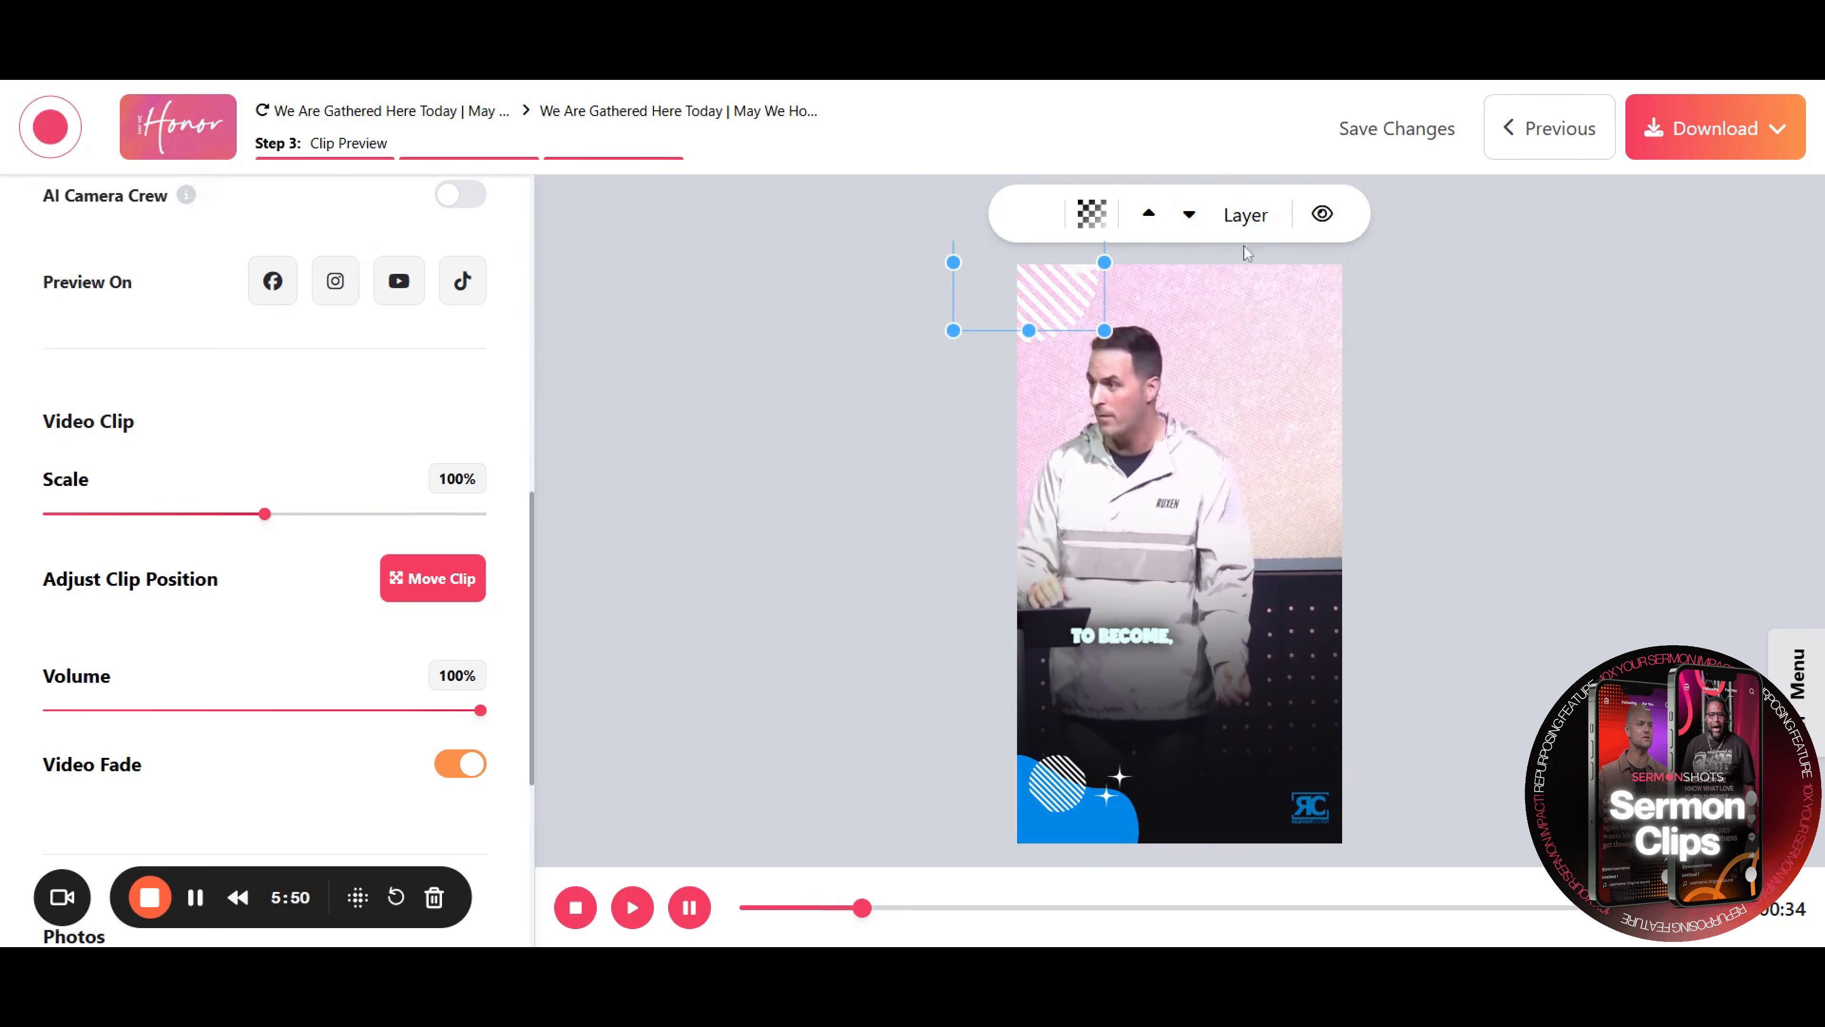
pyautogui.click(750, 558)
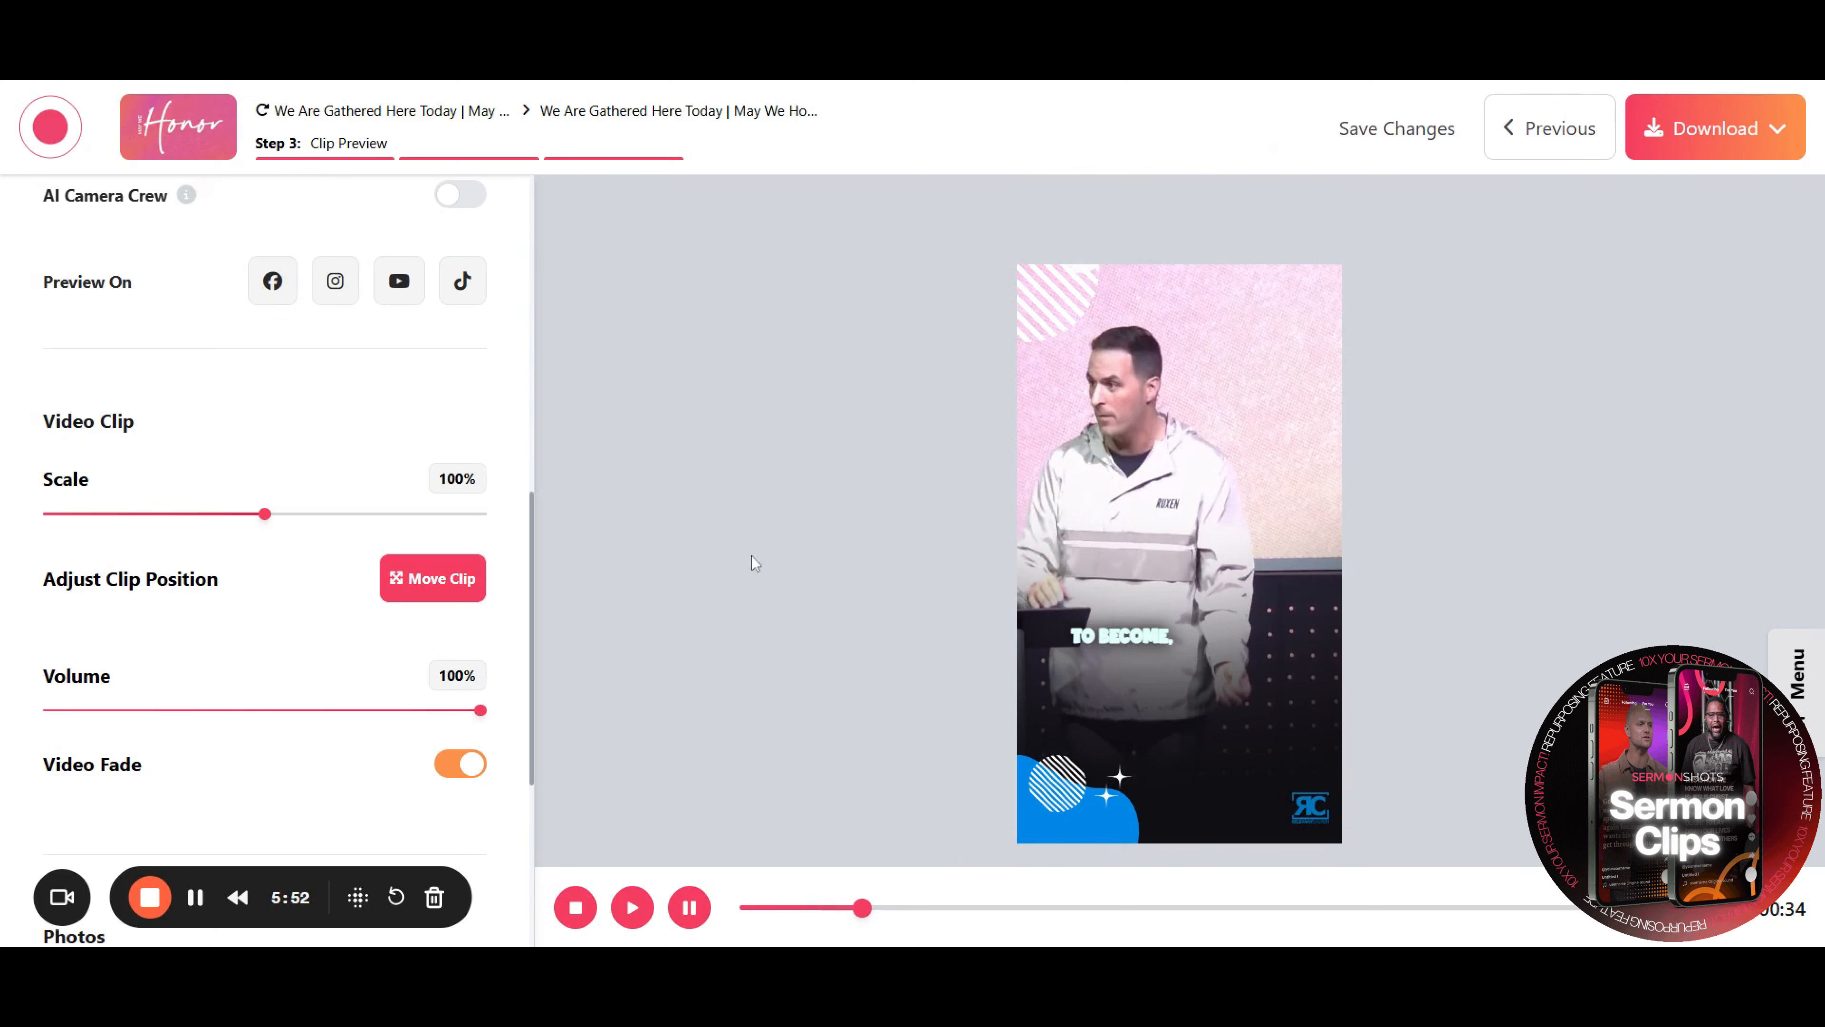
# Toggle Video Fade off and back on
pyautogui.scroll(-2, 200, 613)
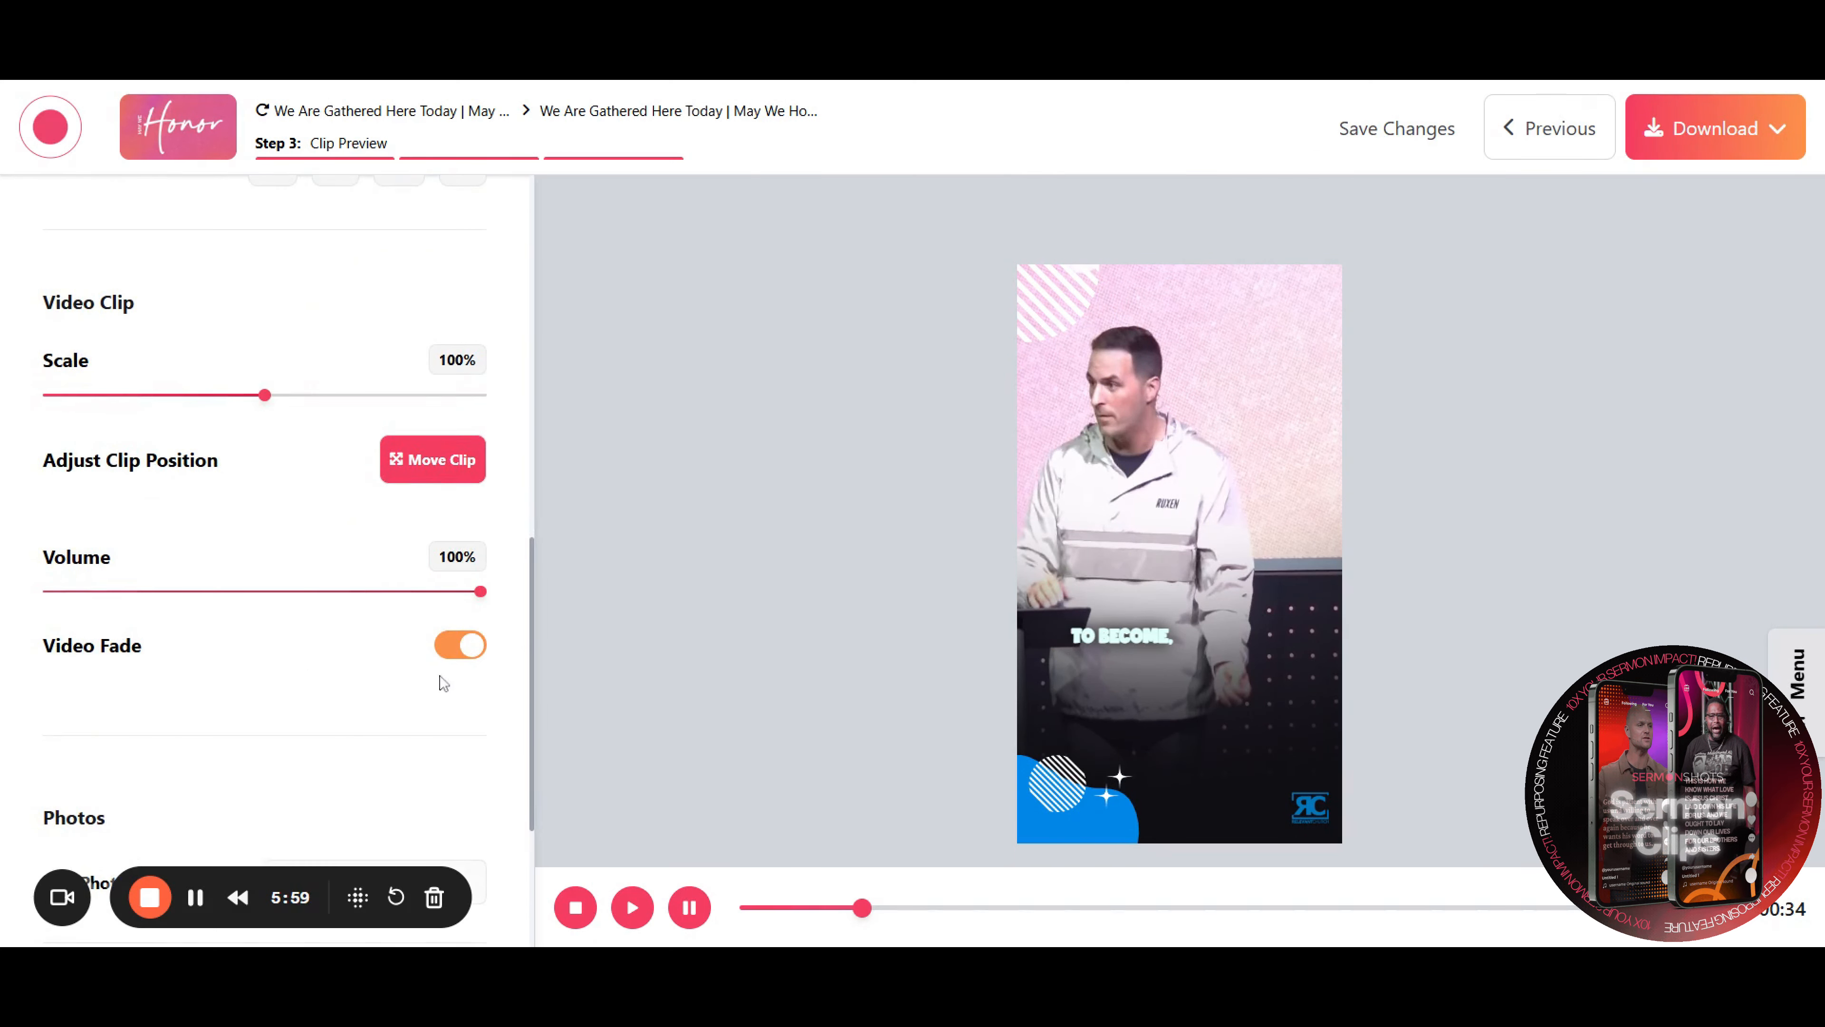
pyautogui.click(452, 653)
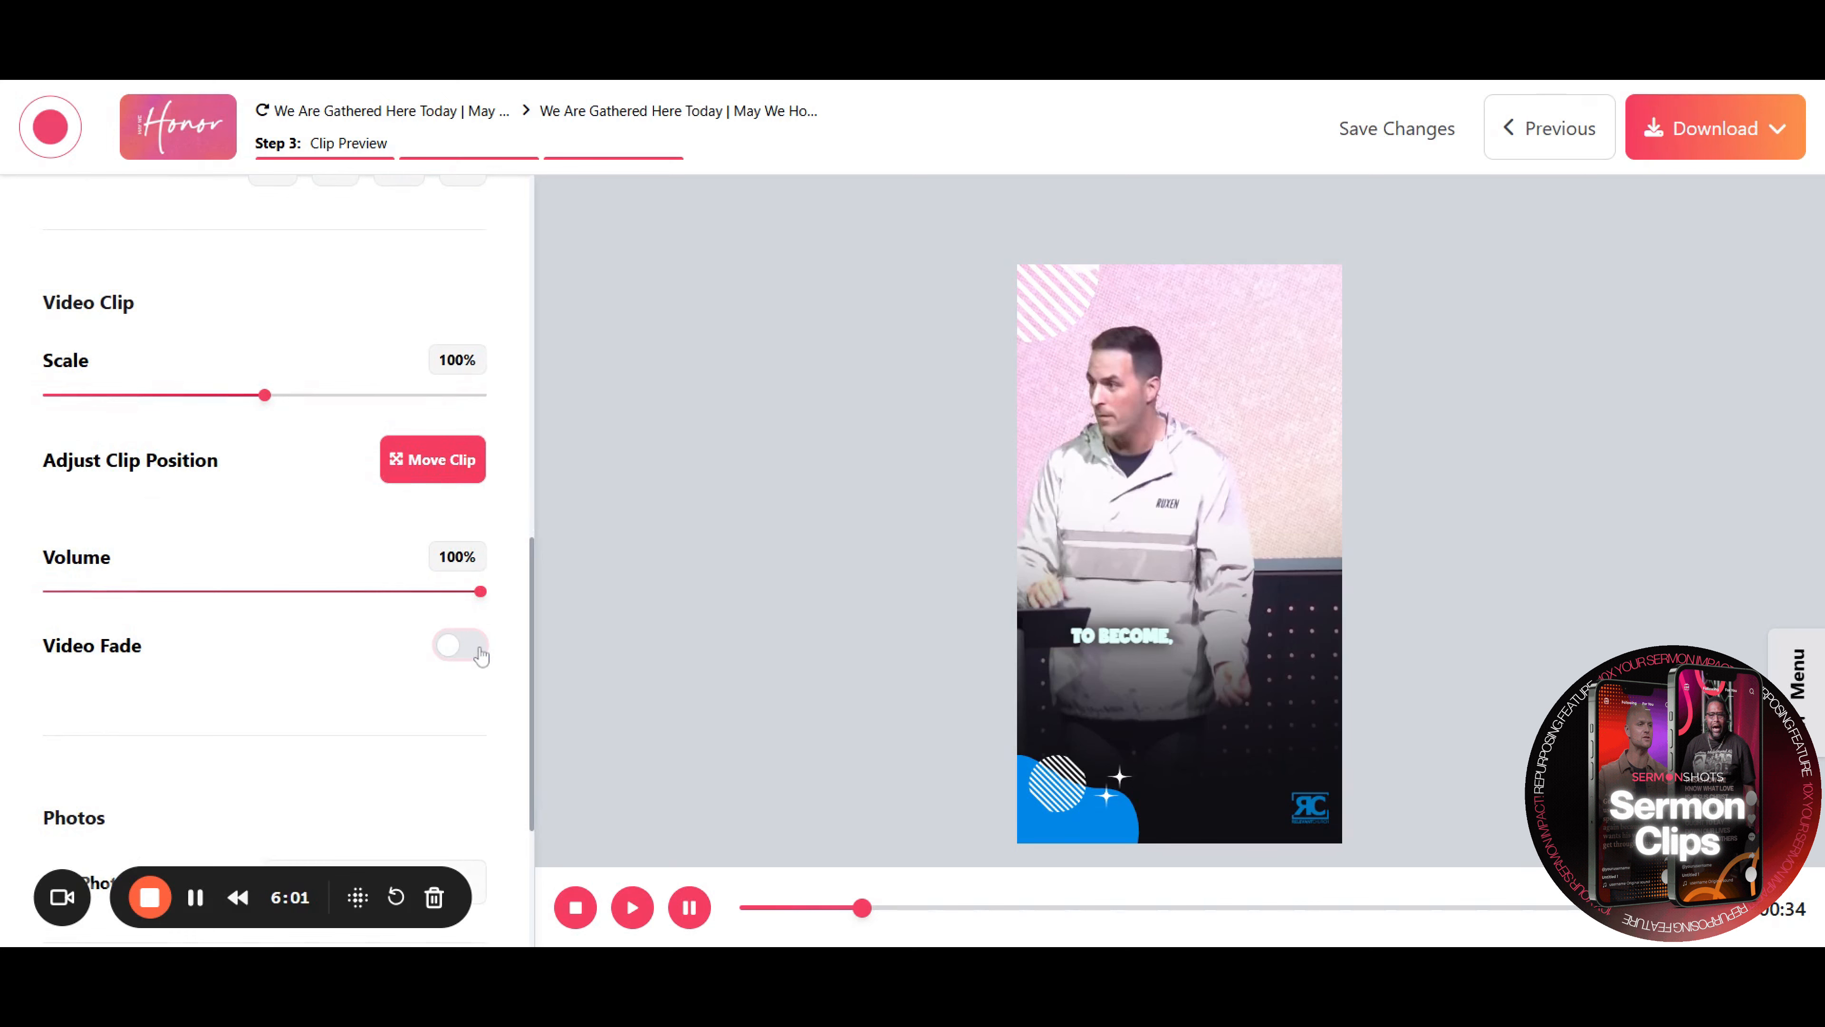
pyautogui.click(478, 649)
# Try placing an uploaded line photo on the clip, then delete it and close the photos panel
pyautogui.scroll(-5, 399, 603)
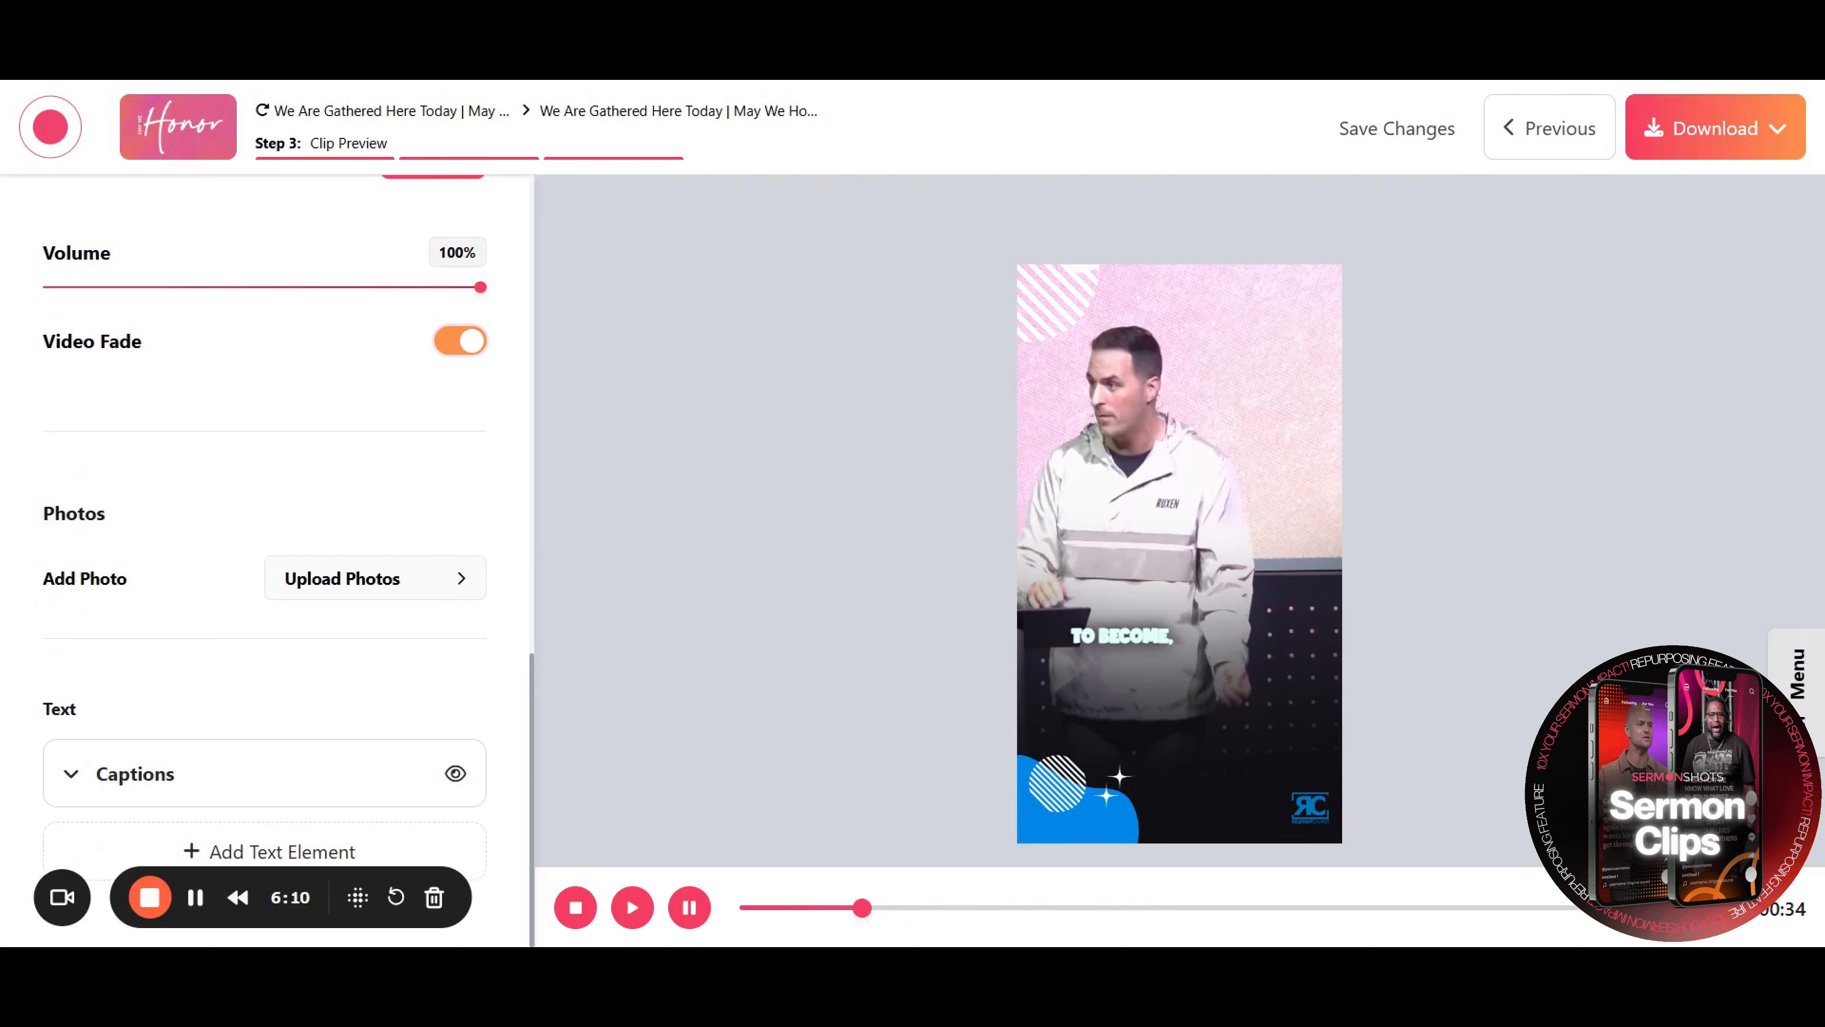
pyautogui.click(461, 584)
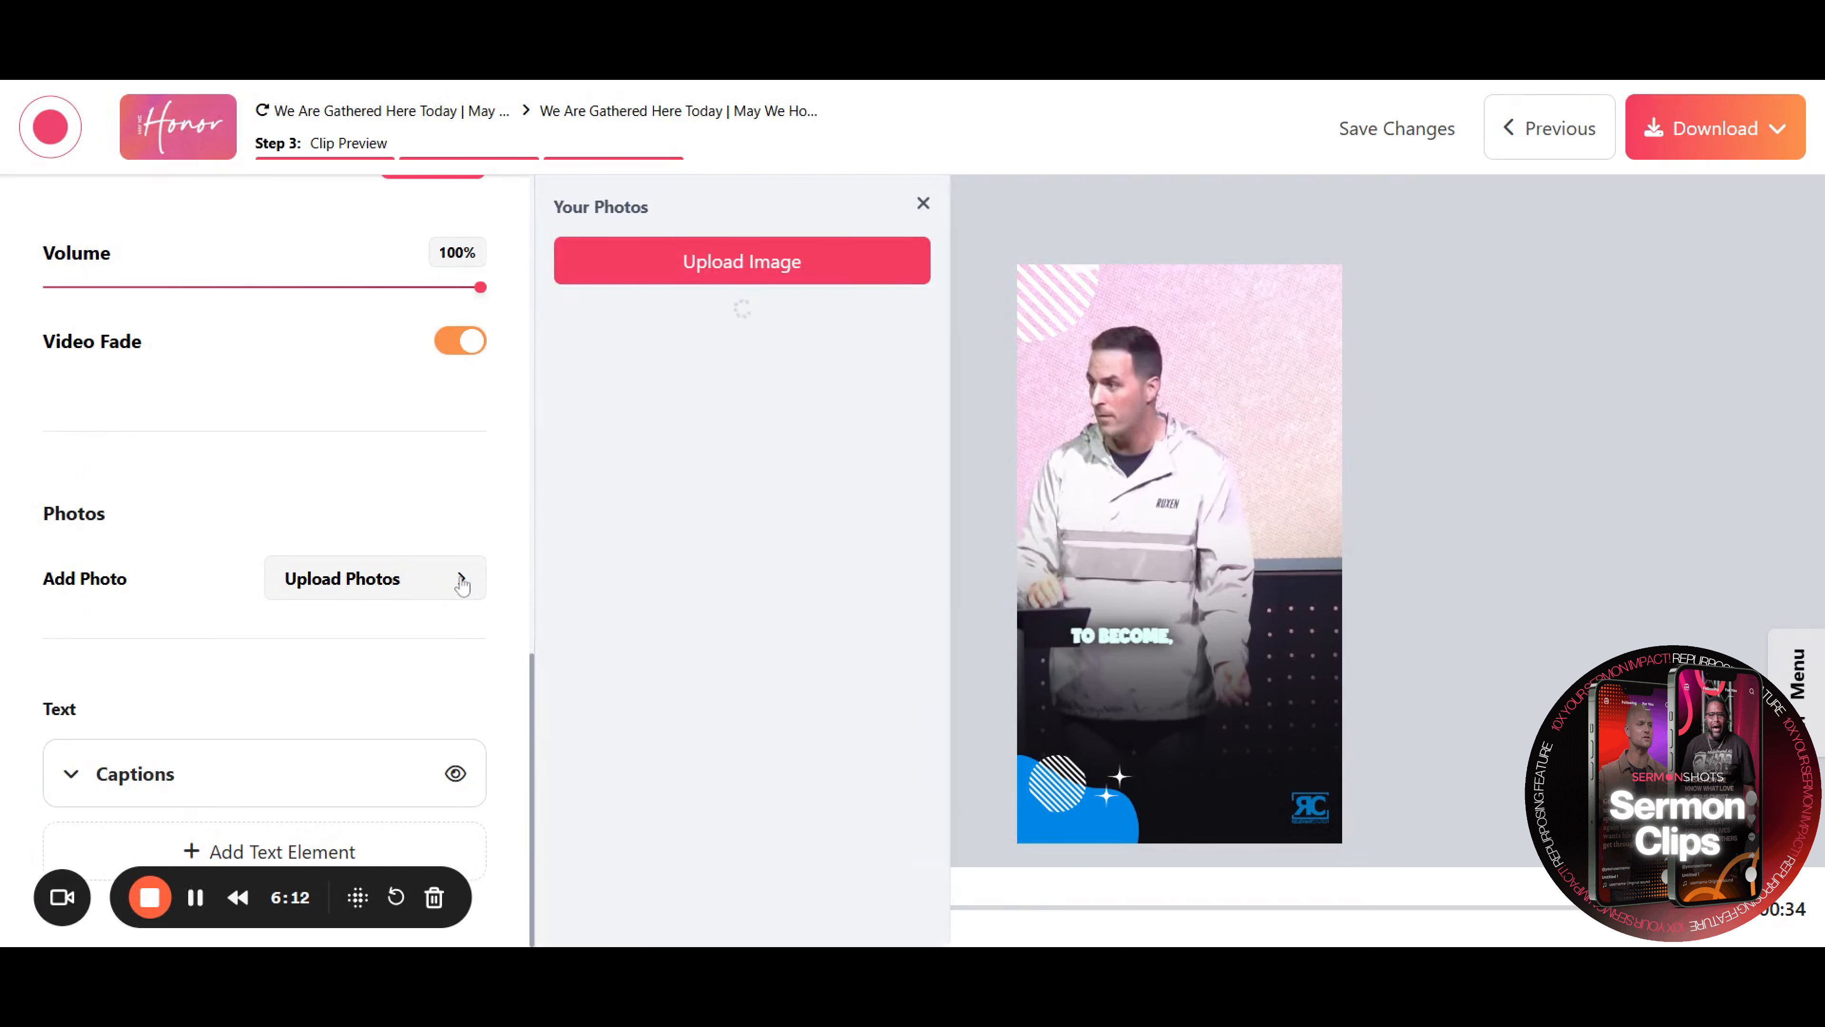
pyautogui.click(864, 530)
pyautogui.press('Delete')
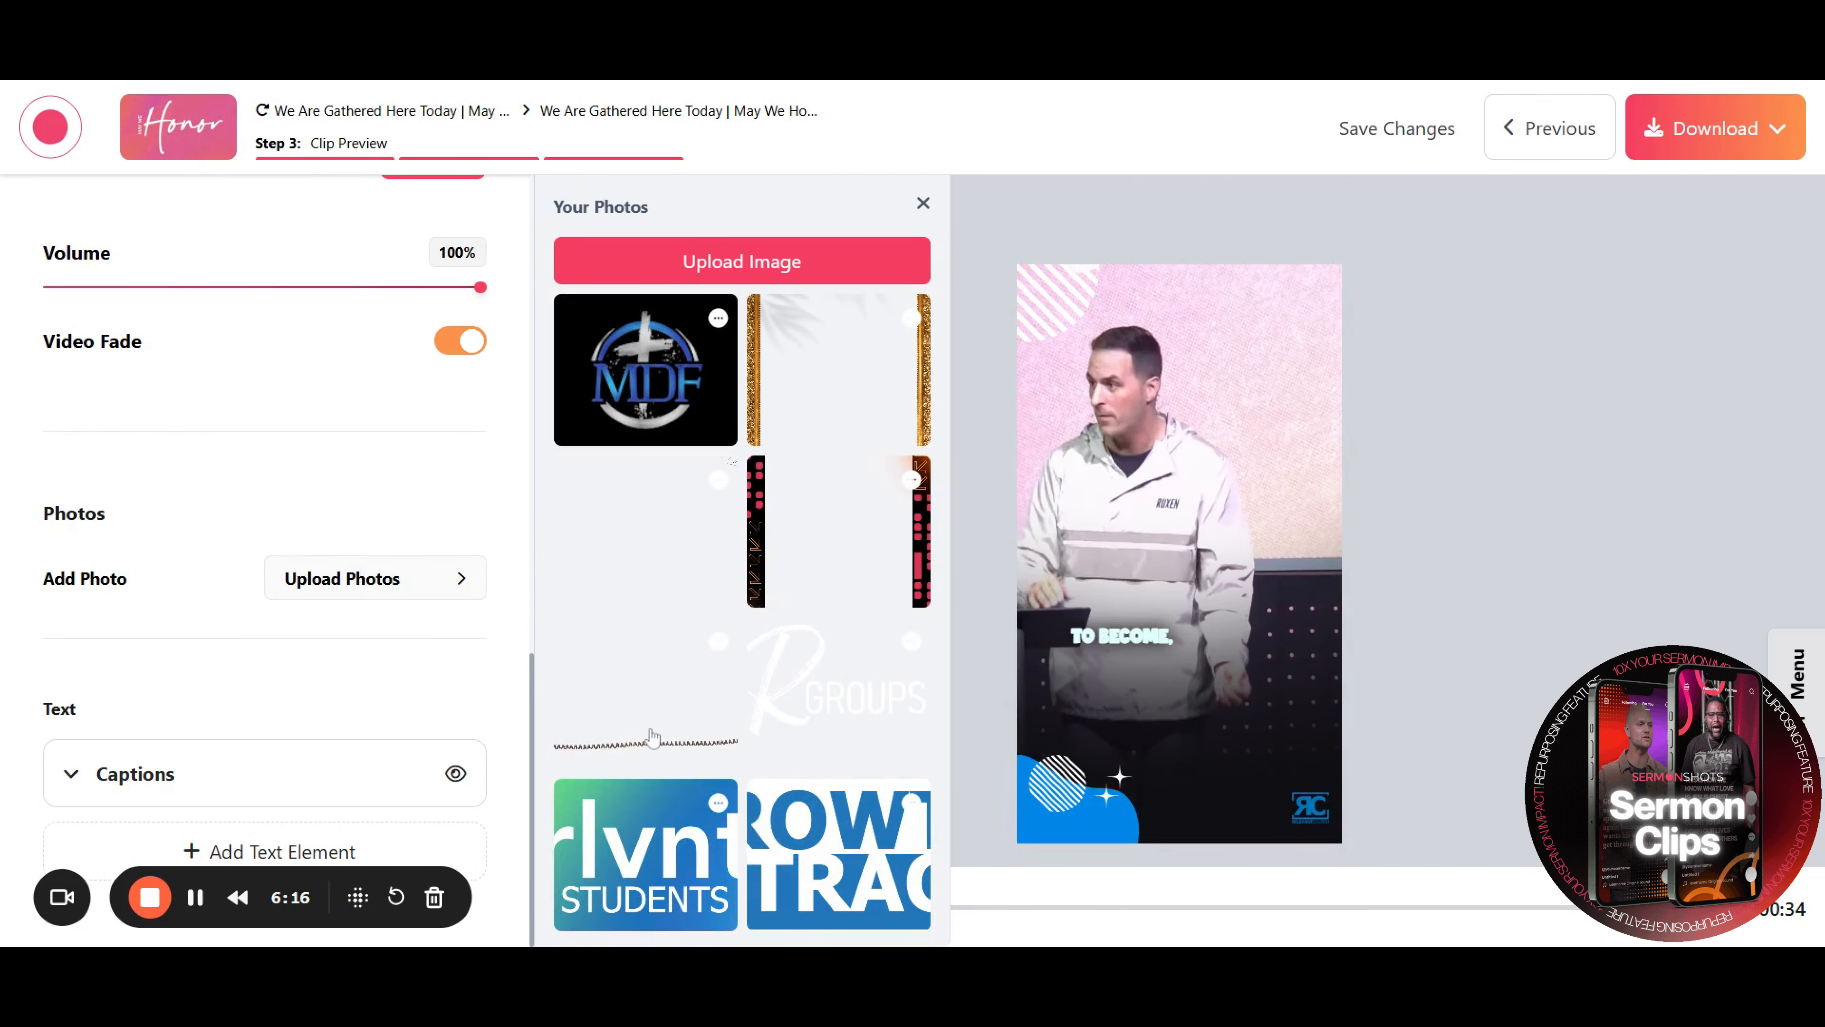
pyautogui.click(654, 739)
pyautogui.moveTo(1252, 291); pyautogui.dragTo(1269, 688)
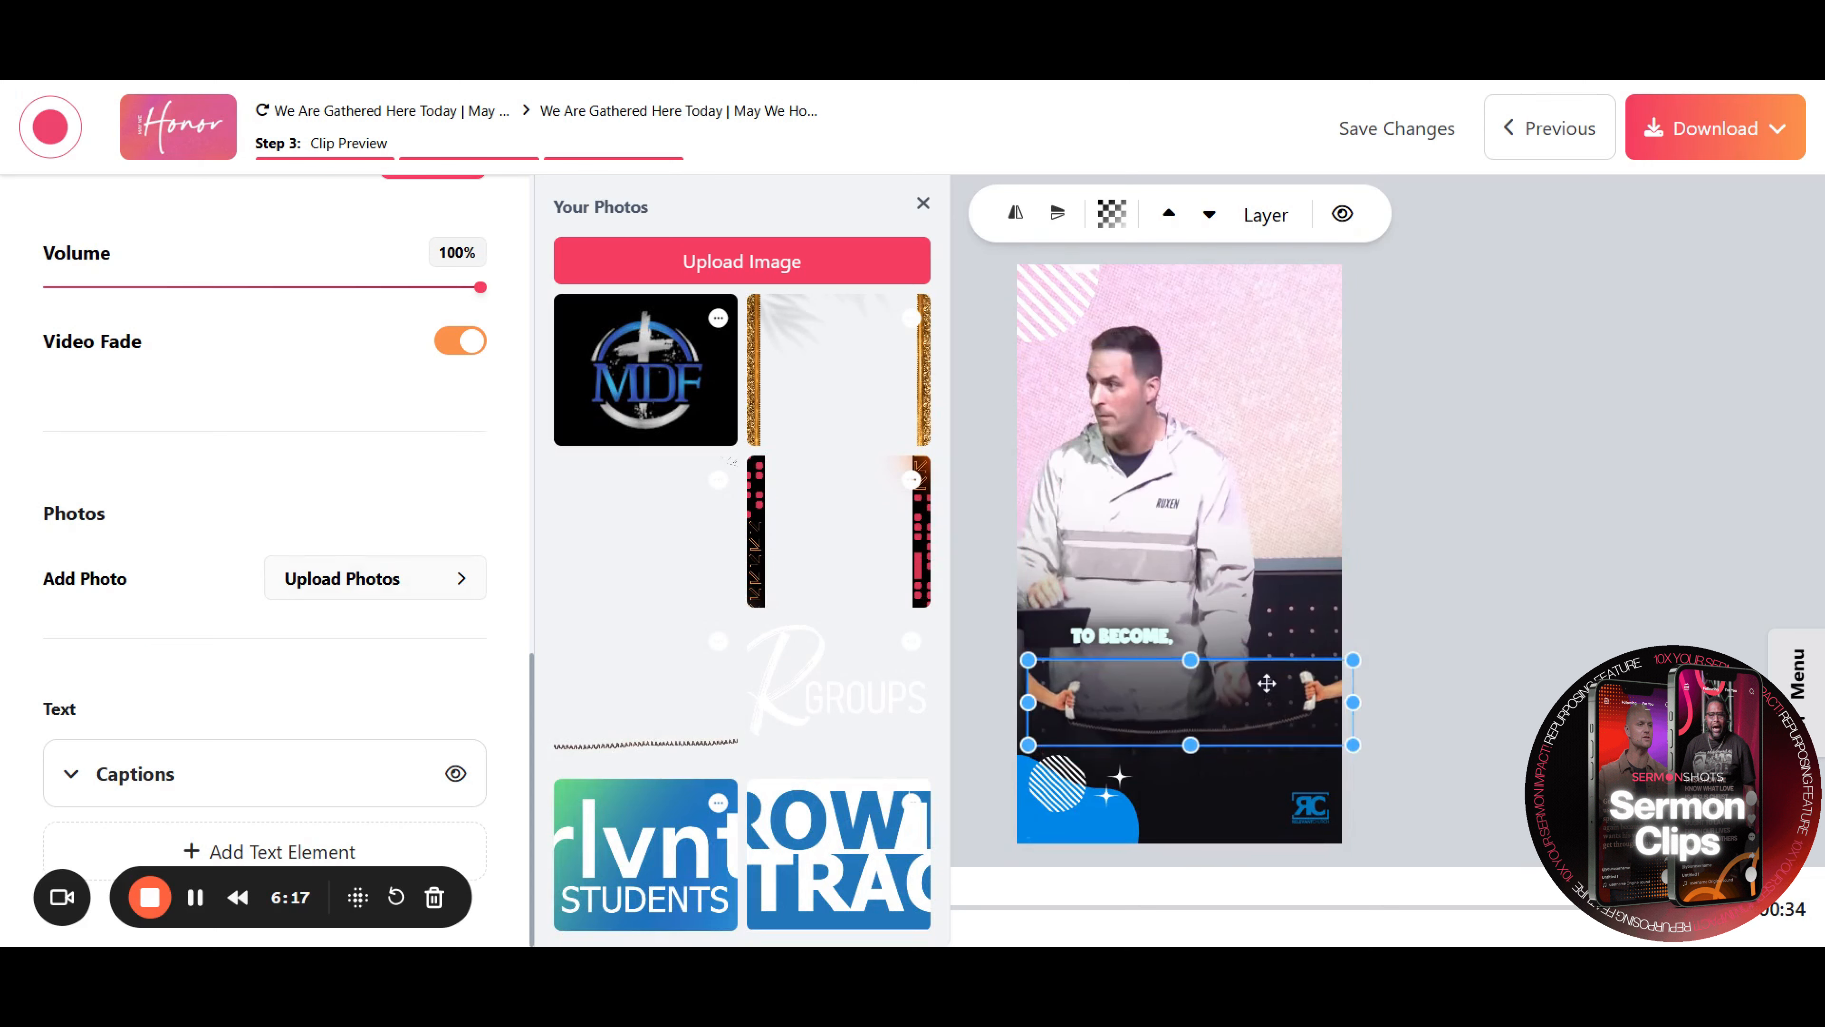
pyautogui.press('Delete')
pyautogui.click(923, 204)
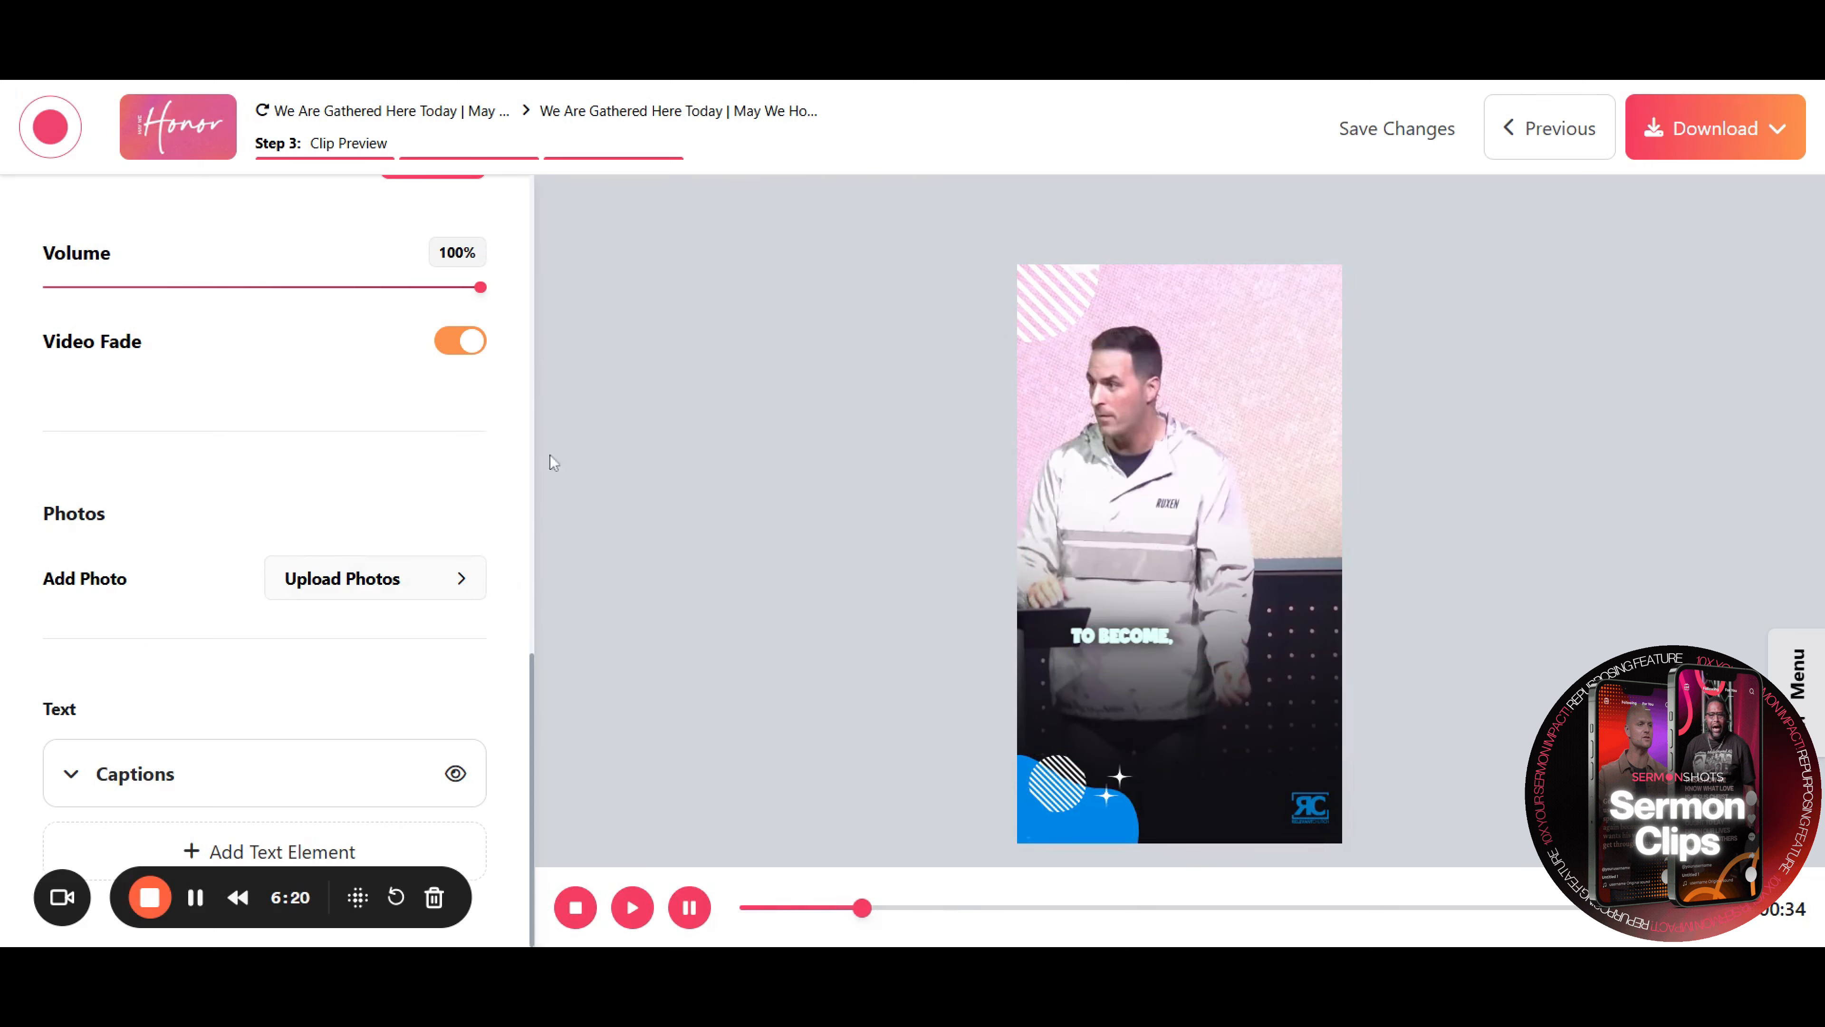
# Expand the captions text settings and hide the captions on the clip
pyautogui.click(101, 775)
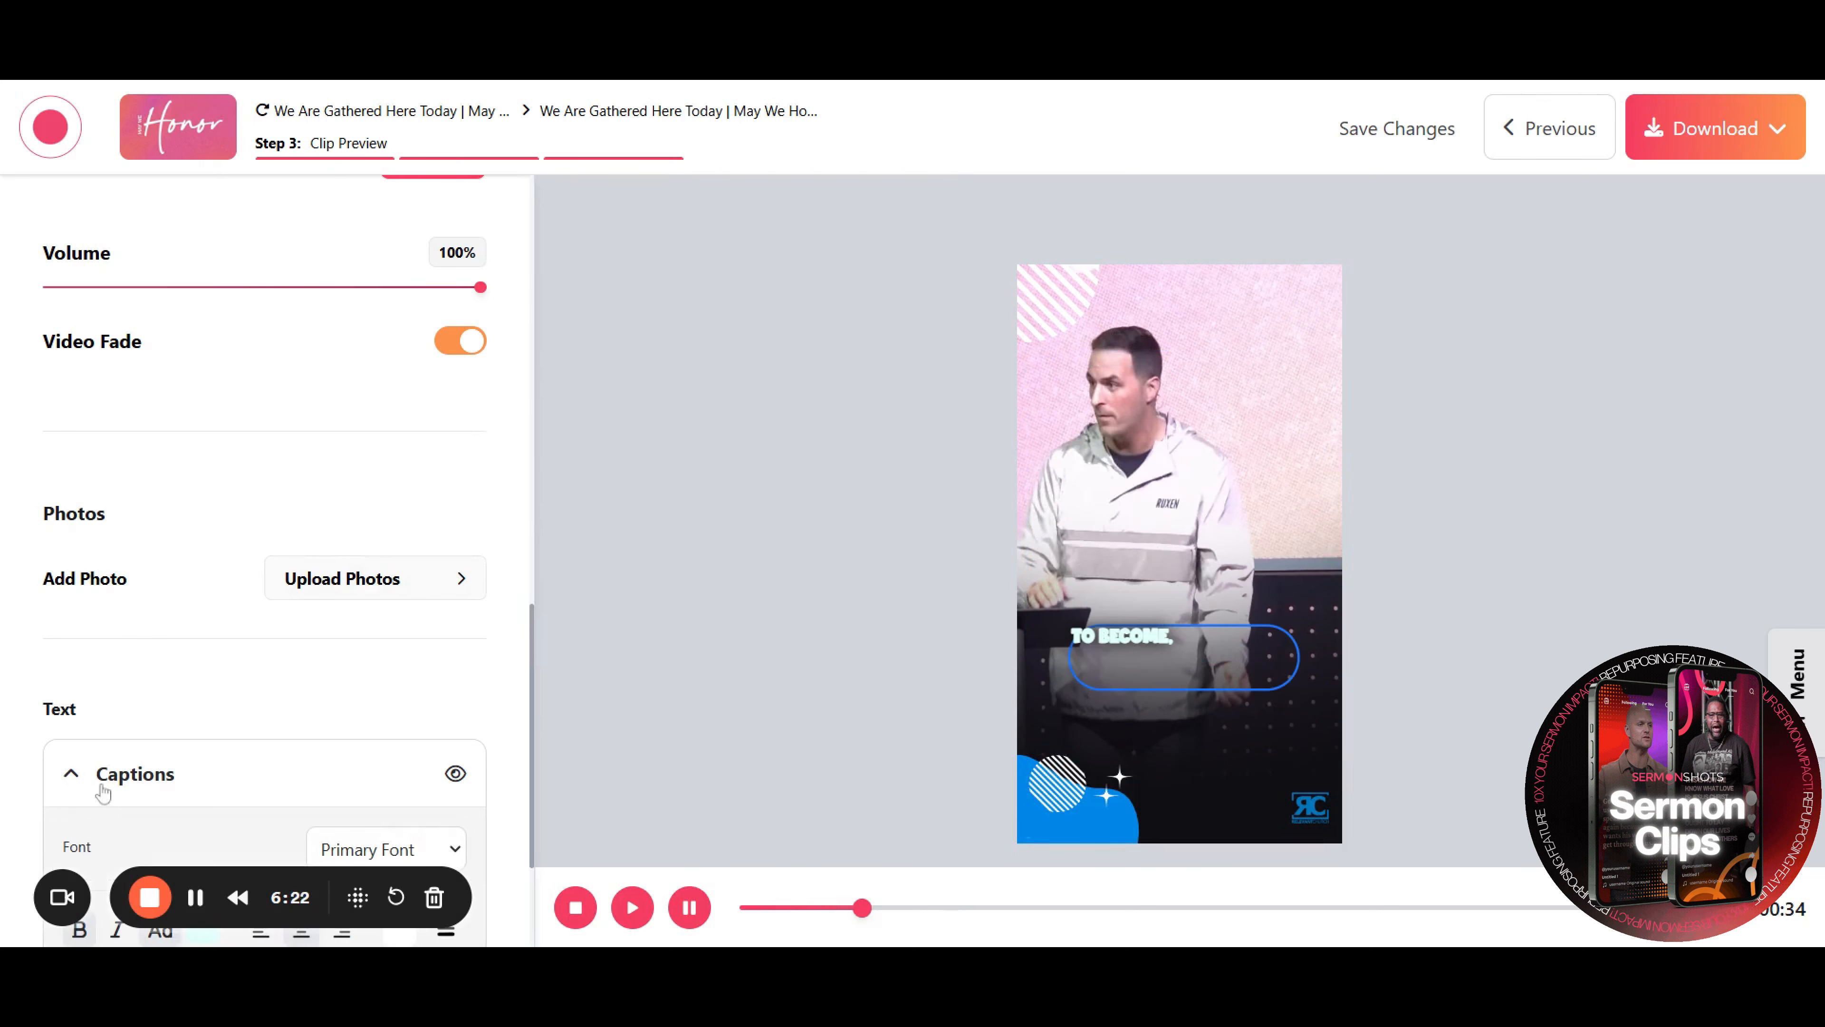
pyautogui.scroll(-3, 424, 809)
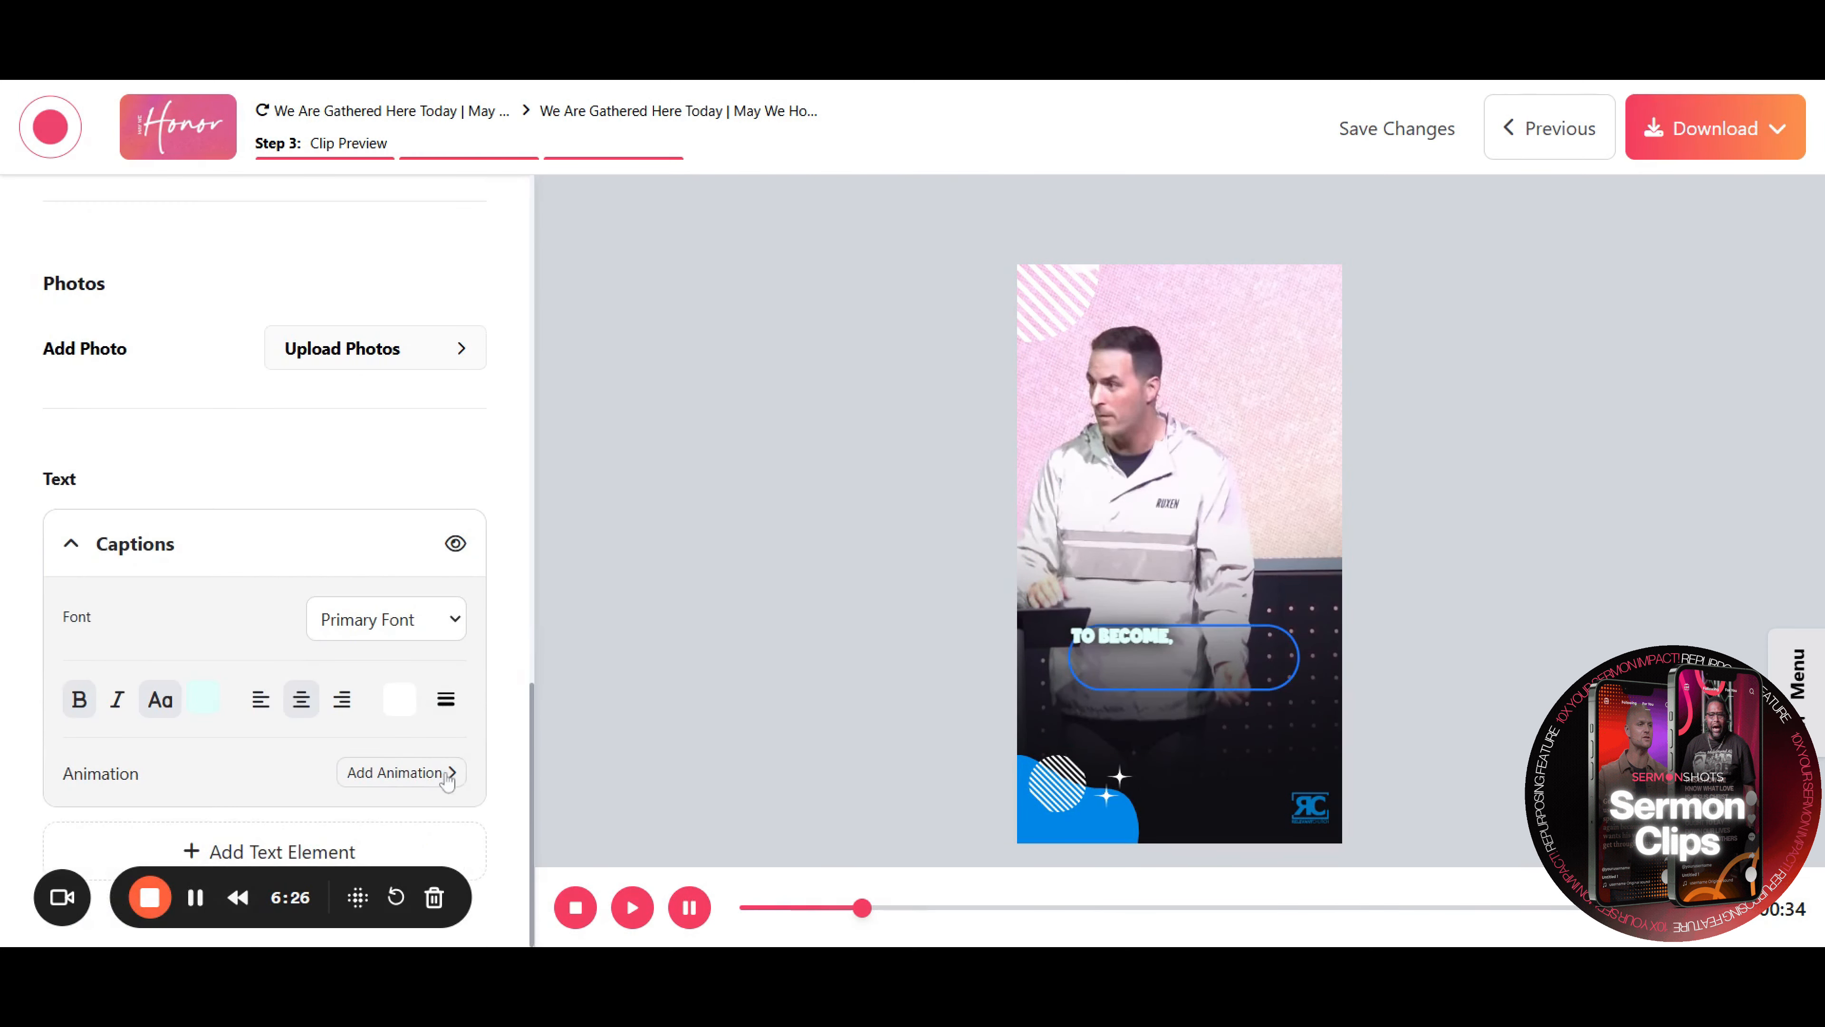
pyautogui.click(454, 544)
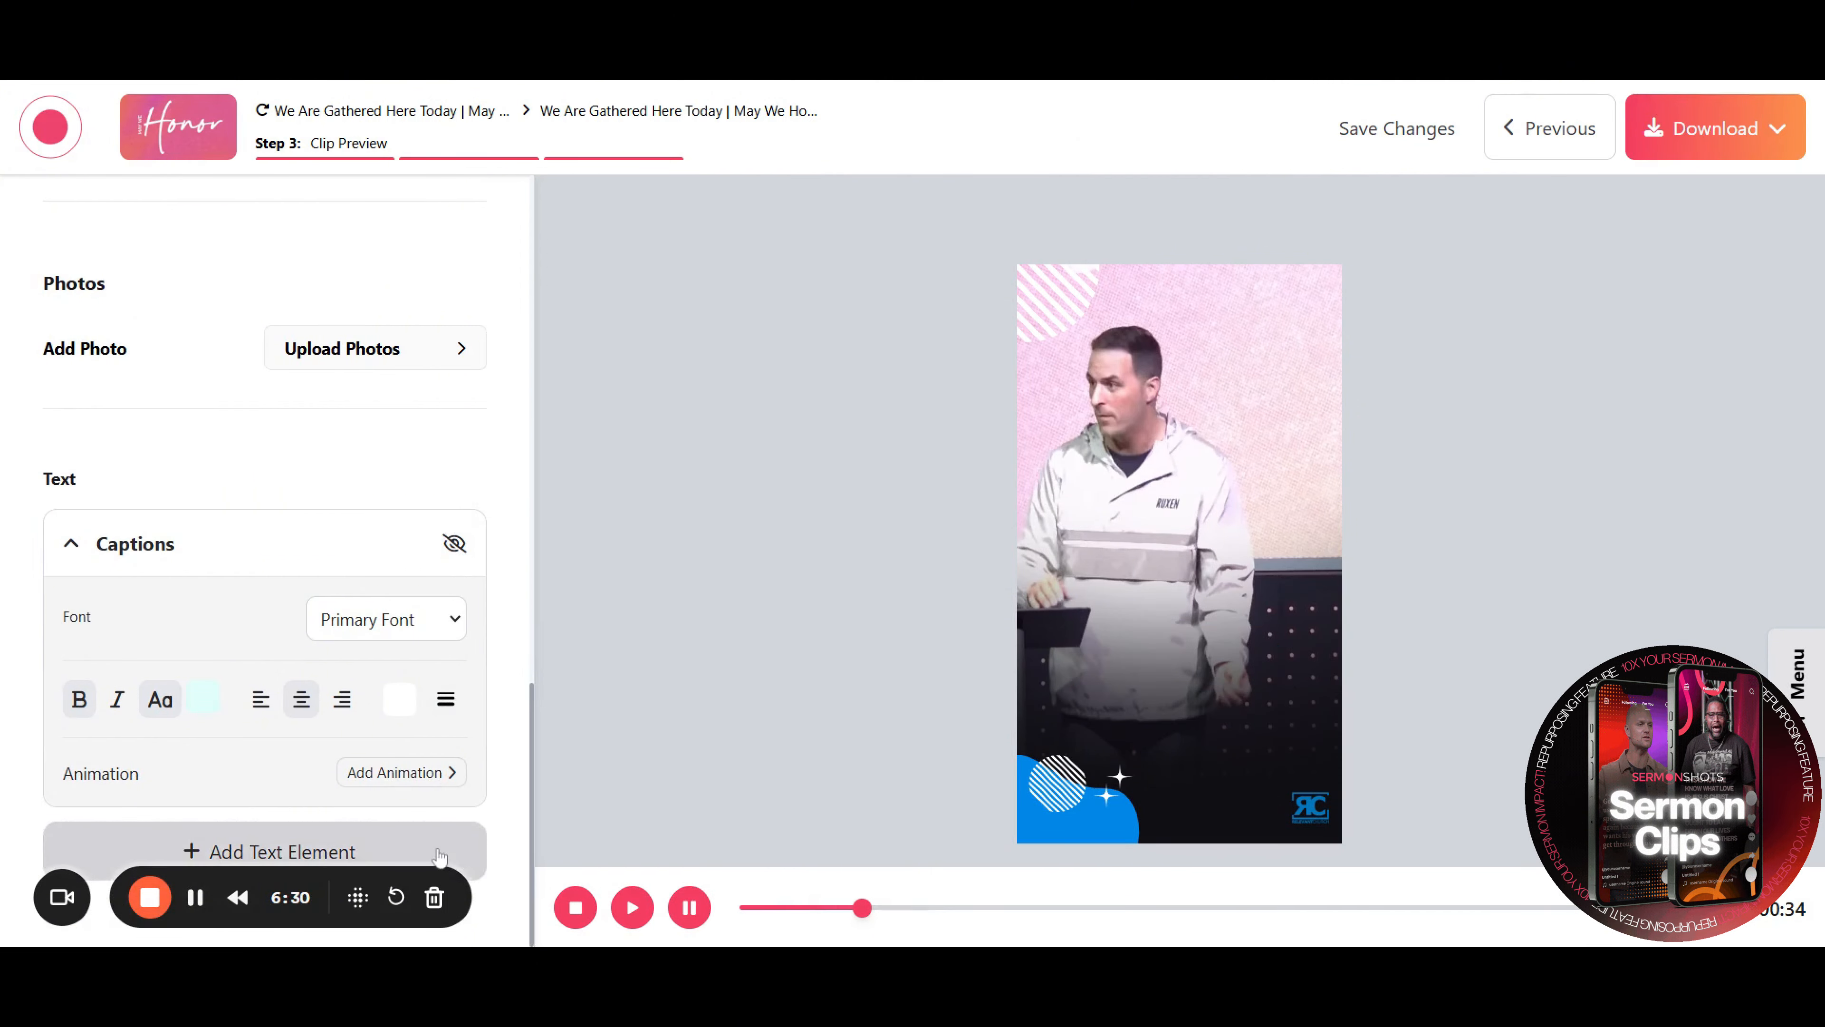
# Add a new text element to the clip, then remove it again
pyautogui.click(440, 857)
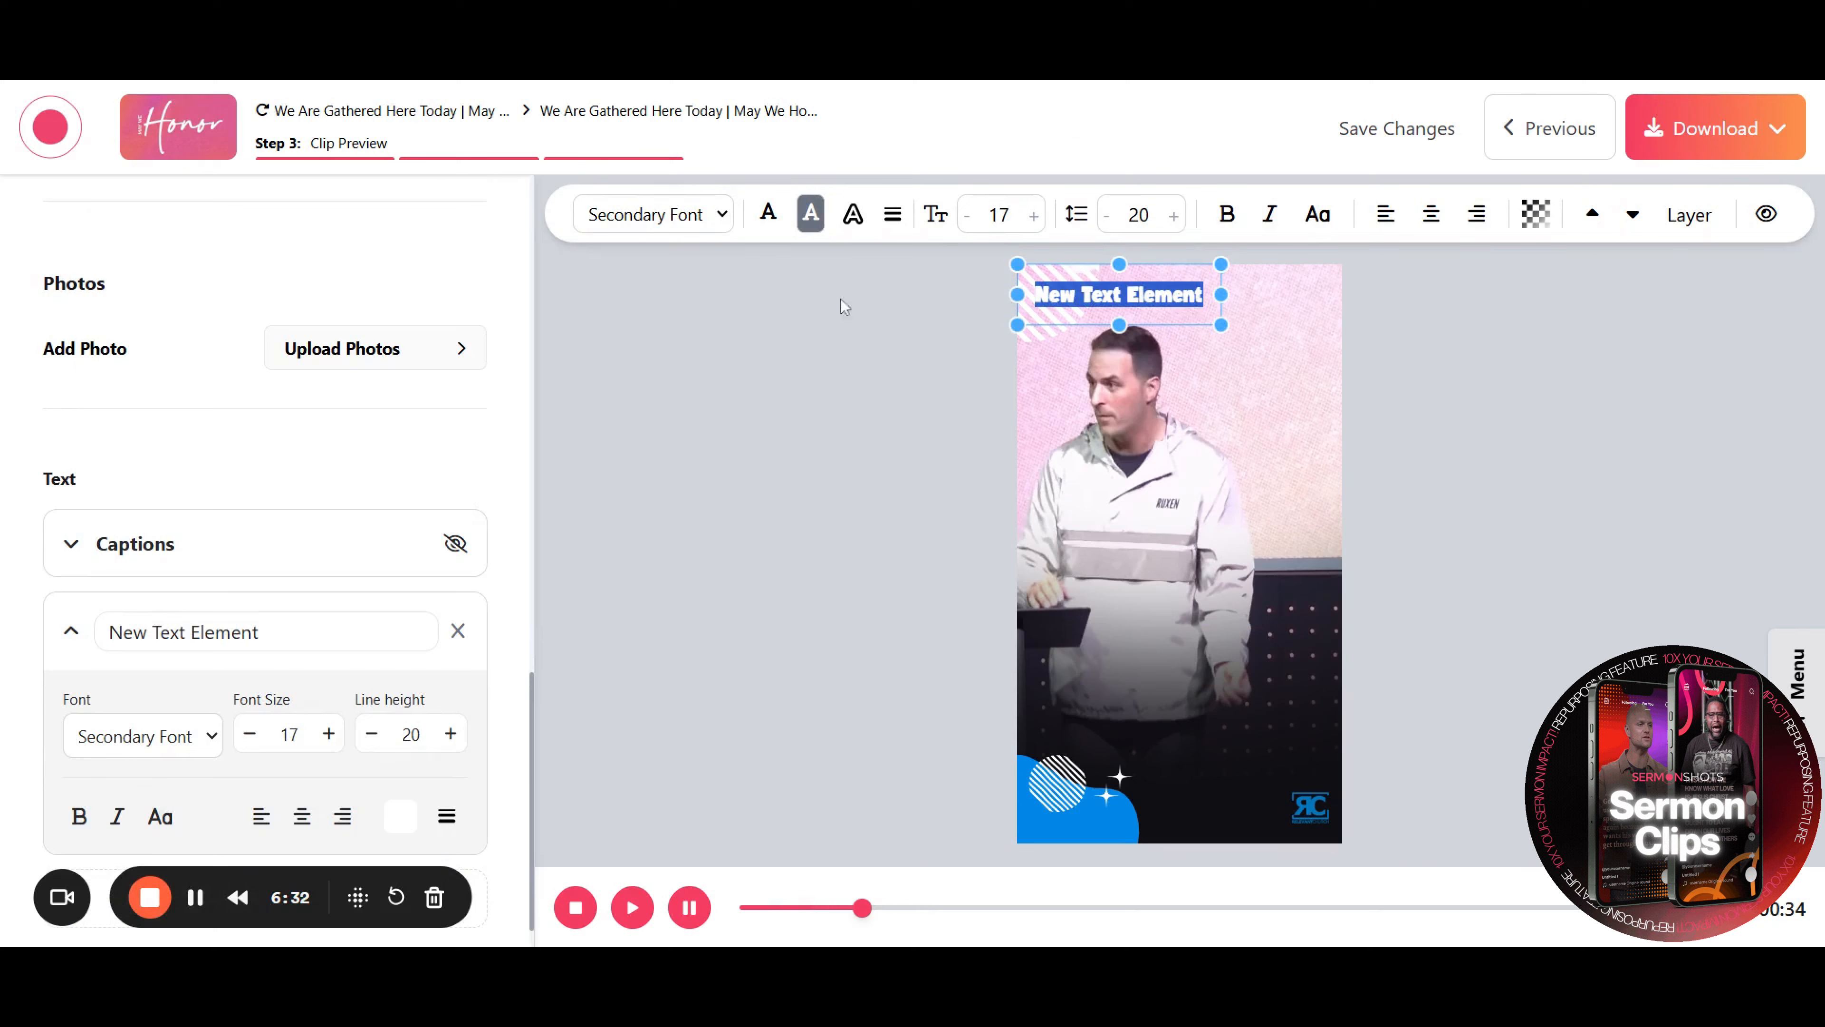
pyautogui.click(1610, 209)
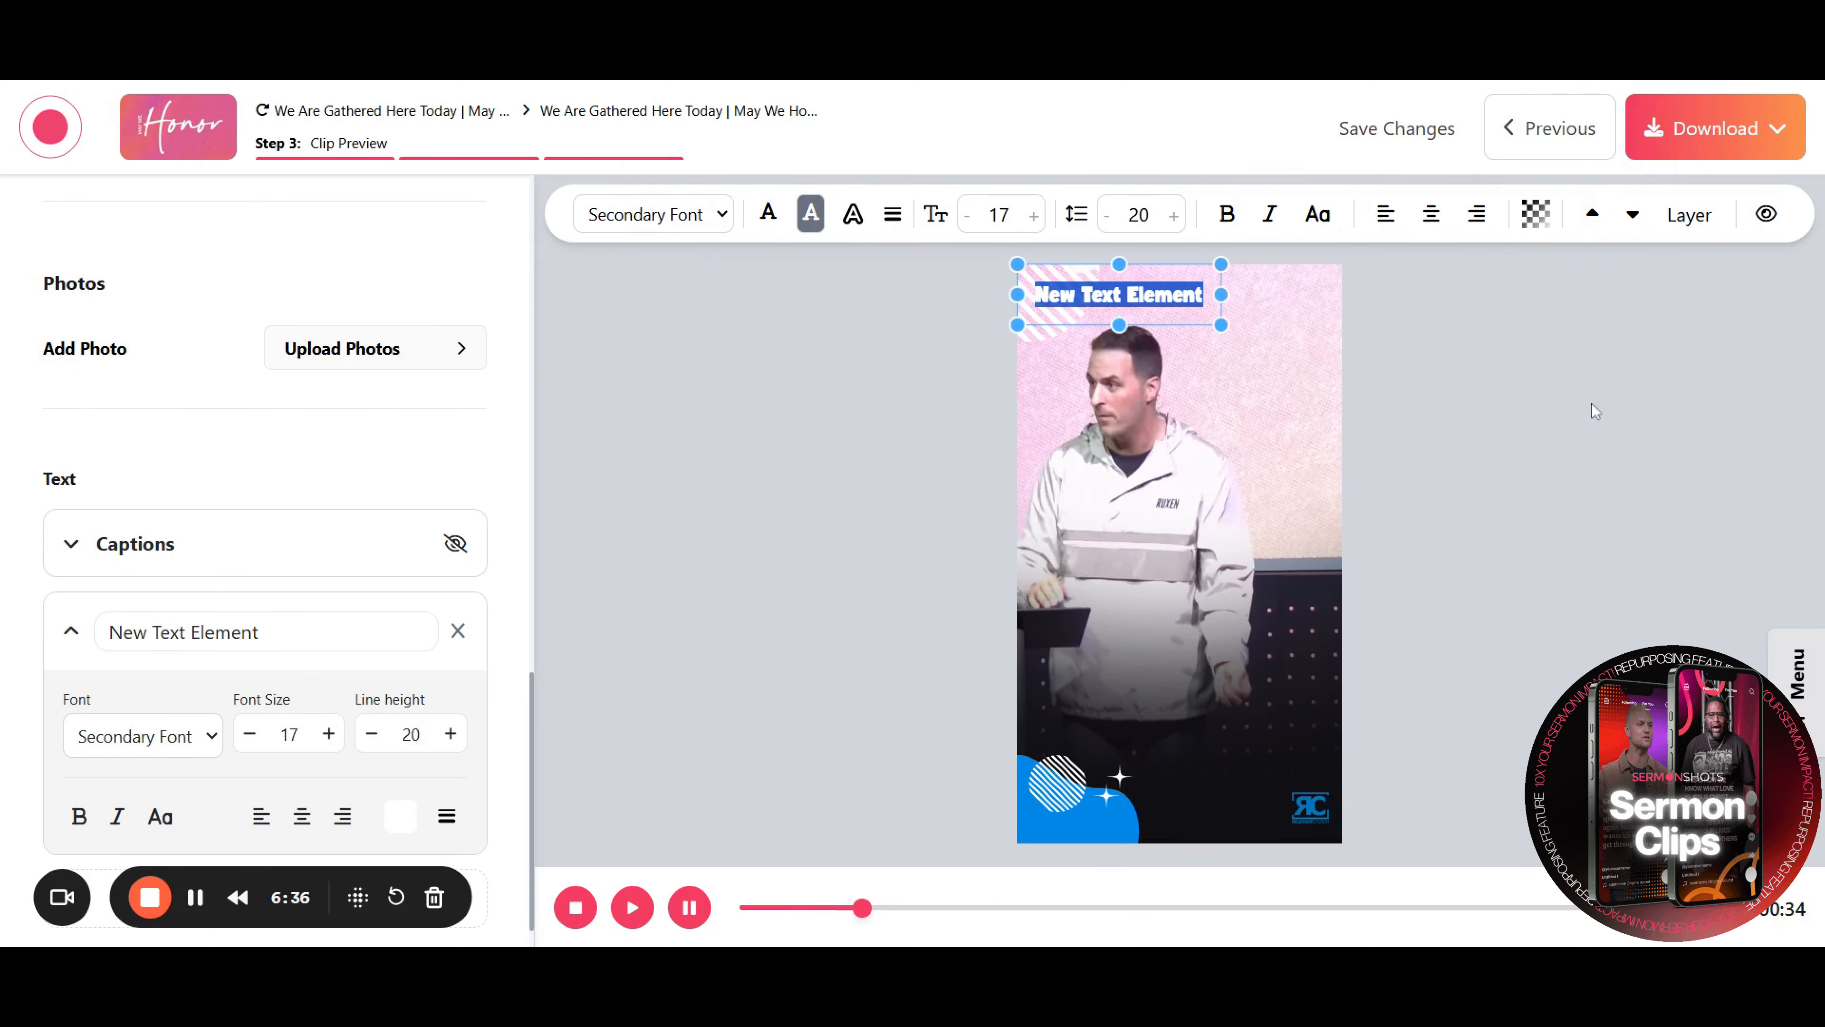
pyautogui.click(458, 631)
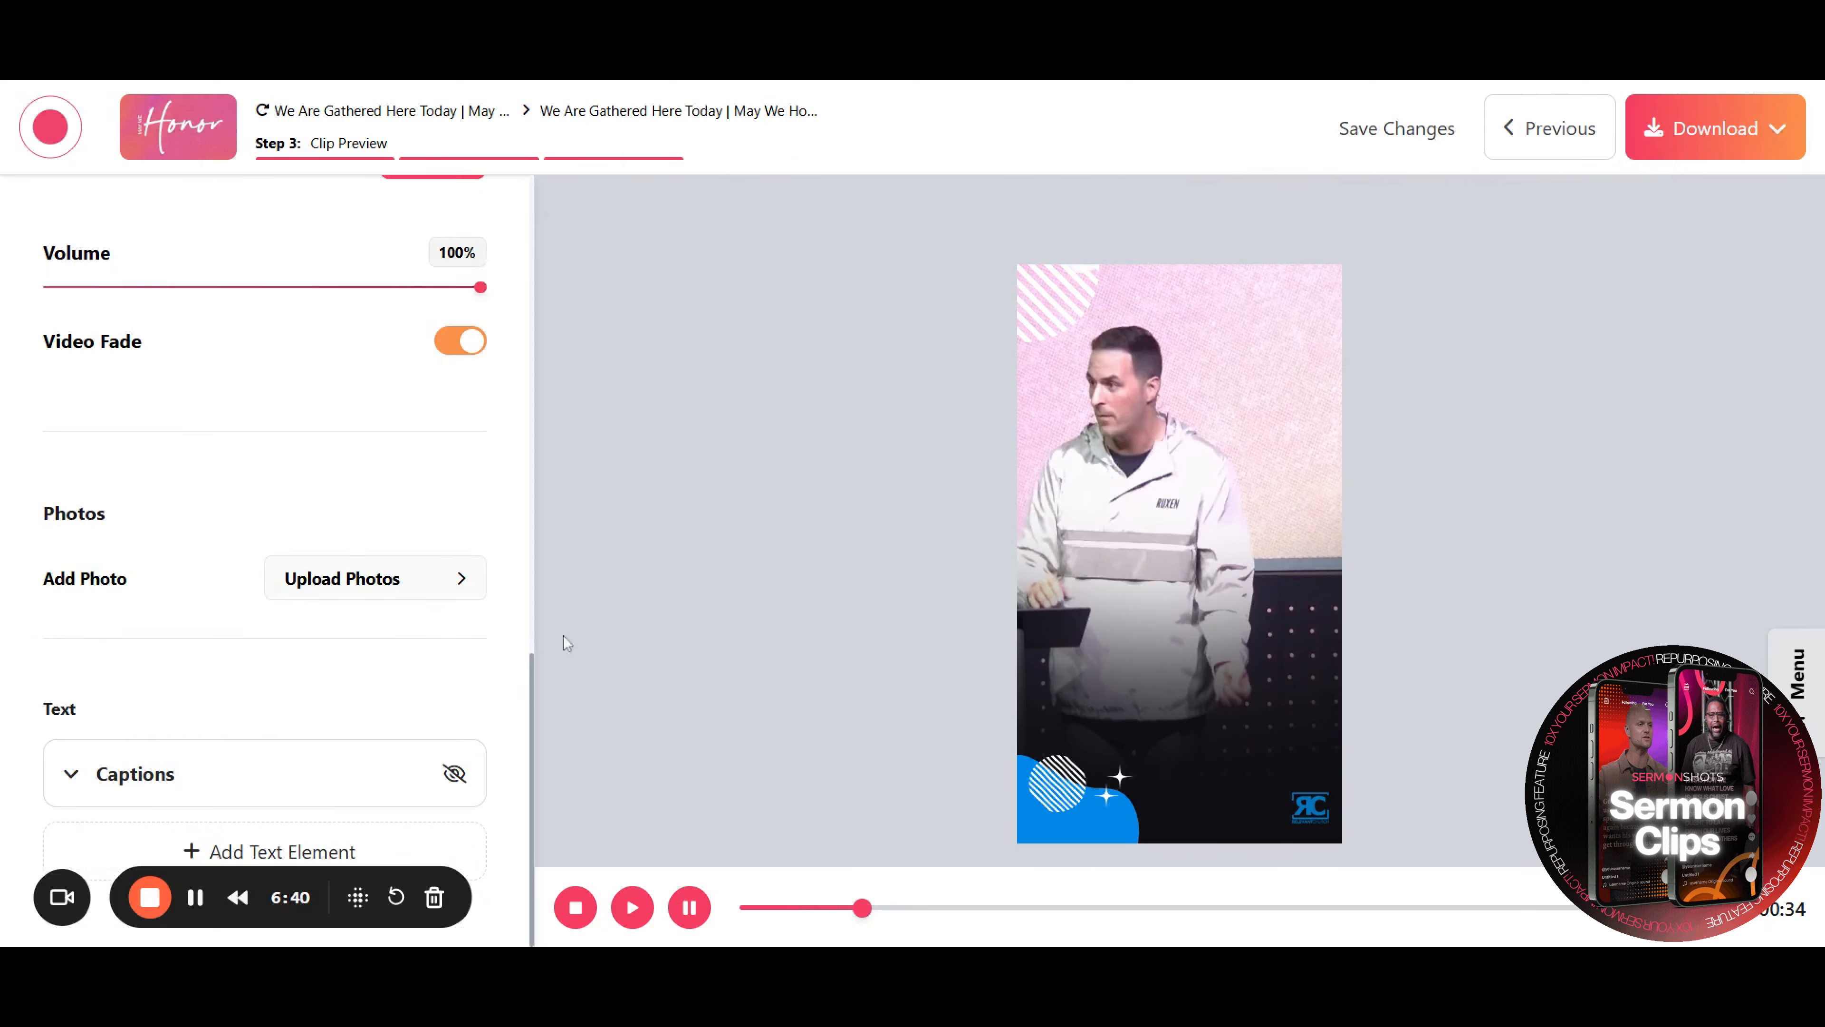
# Open the download quality options and close them without choosing
pyautogui.click(1777, 148)
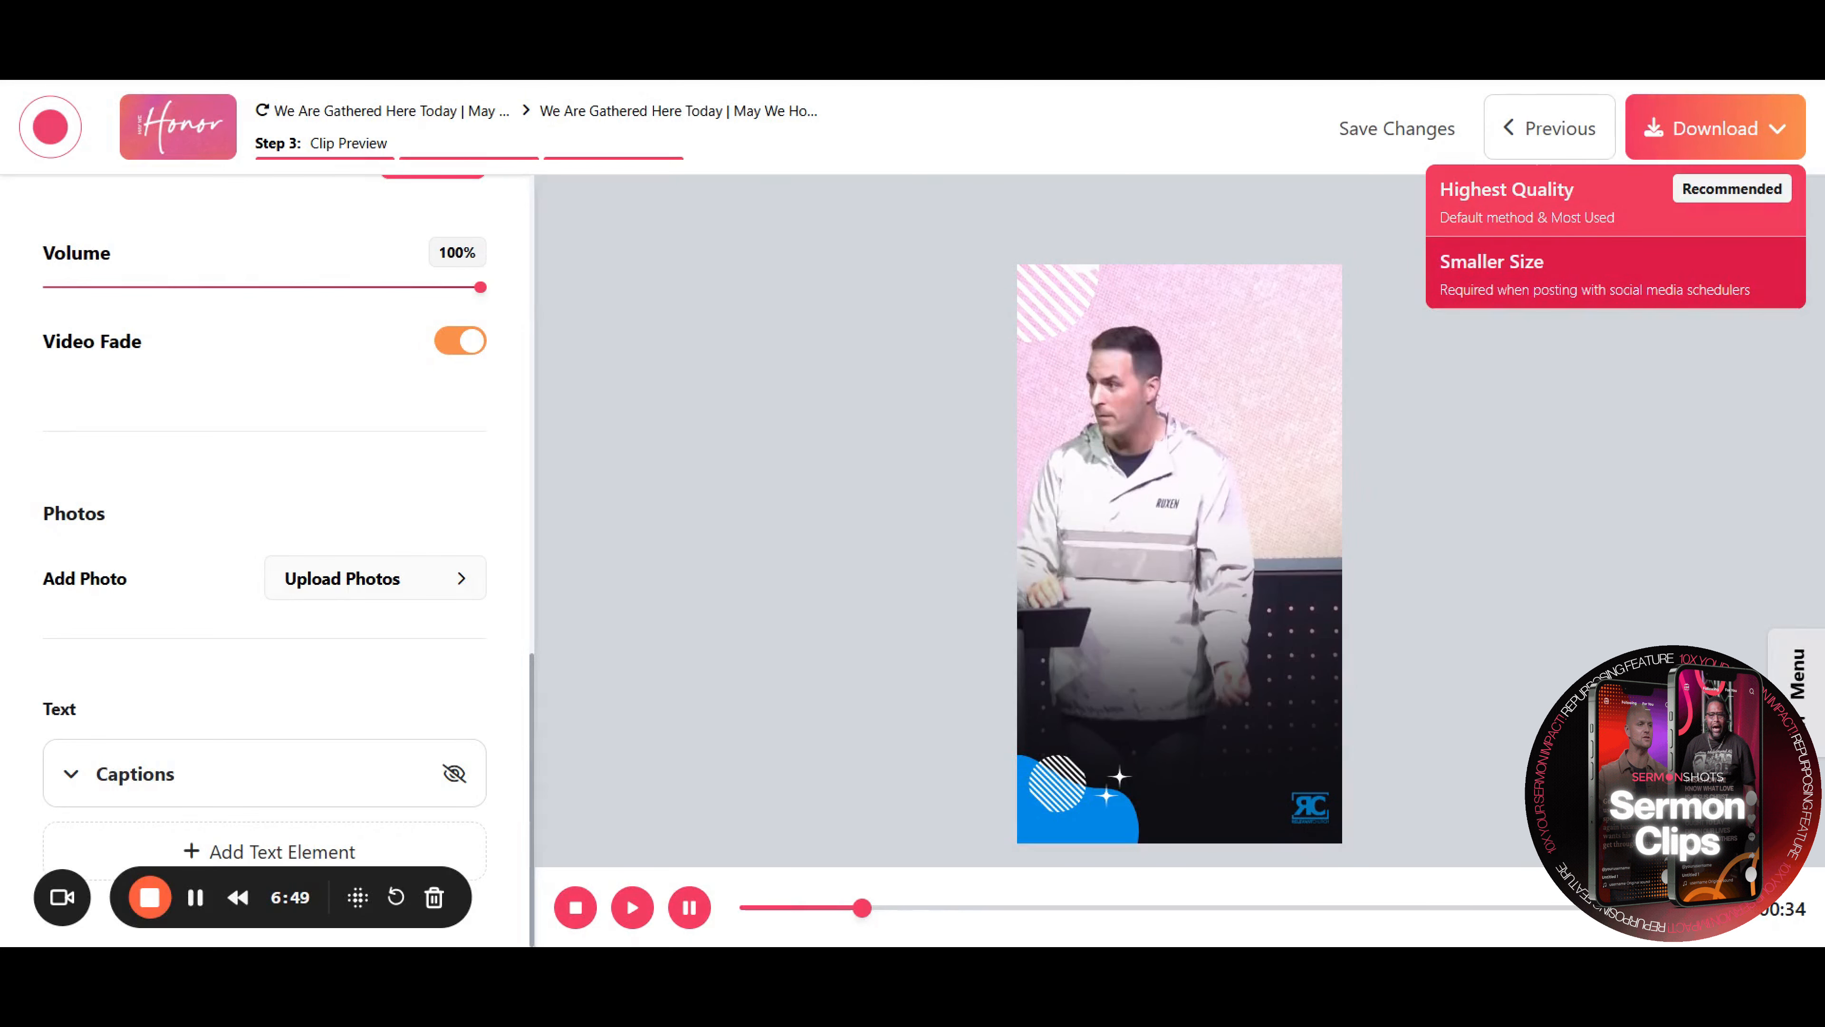
pyautogui.click(1636, 579)
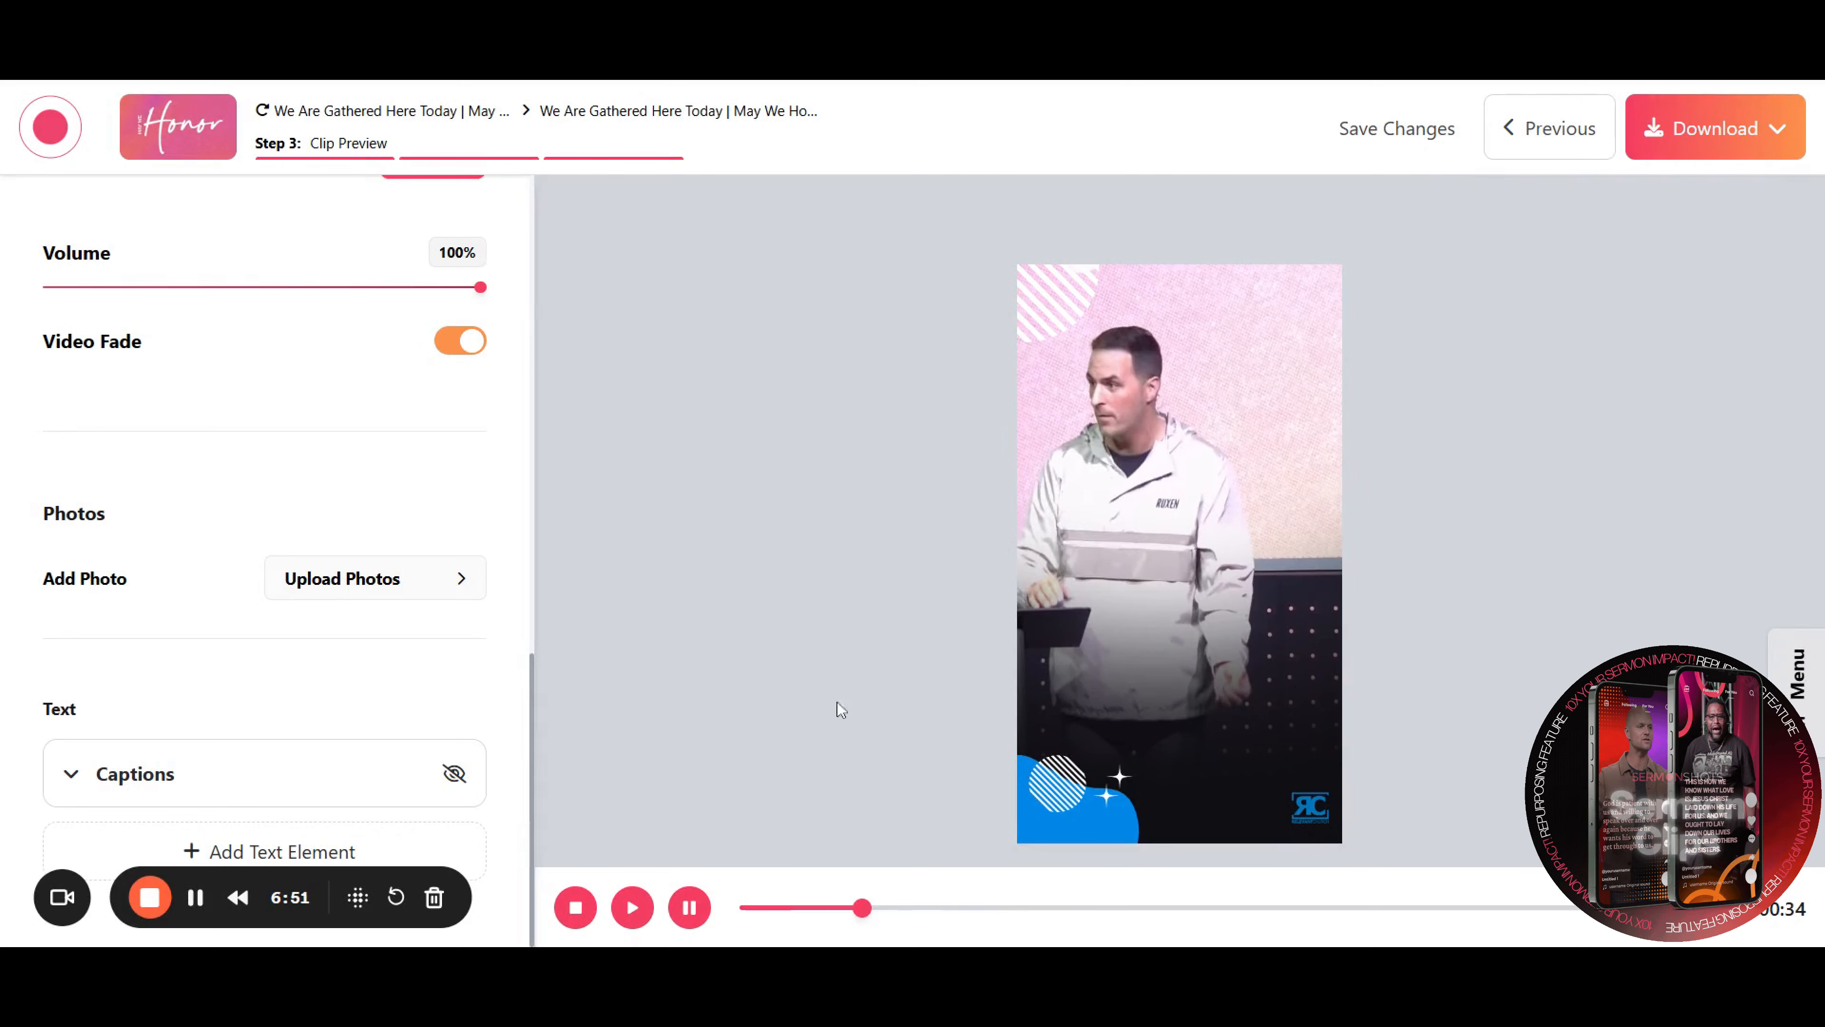
# Change the clip's template to the dark framed vertical template with the standing speaker
pyautogui.scroll(10, 484, 691)
pyautogui.scroll(2, 484, 687)
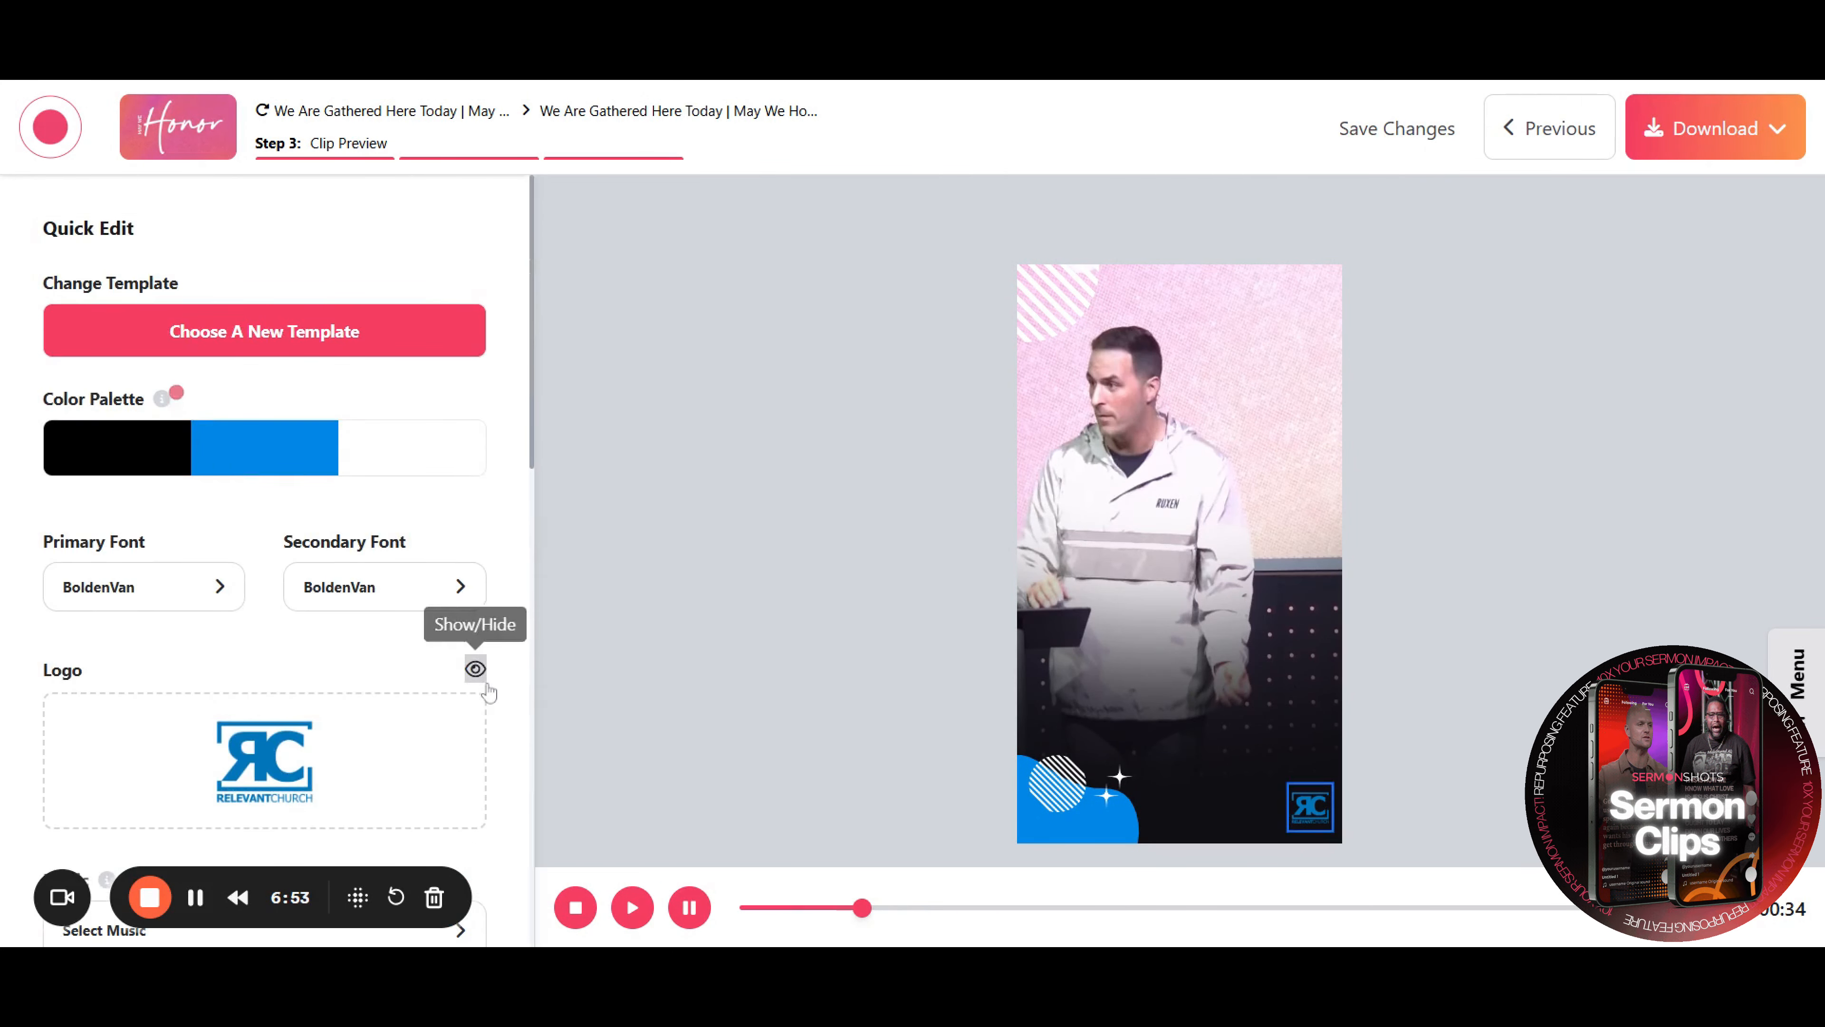
pyautogui.click(395, 331)
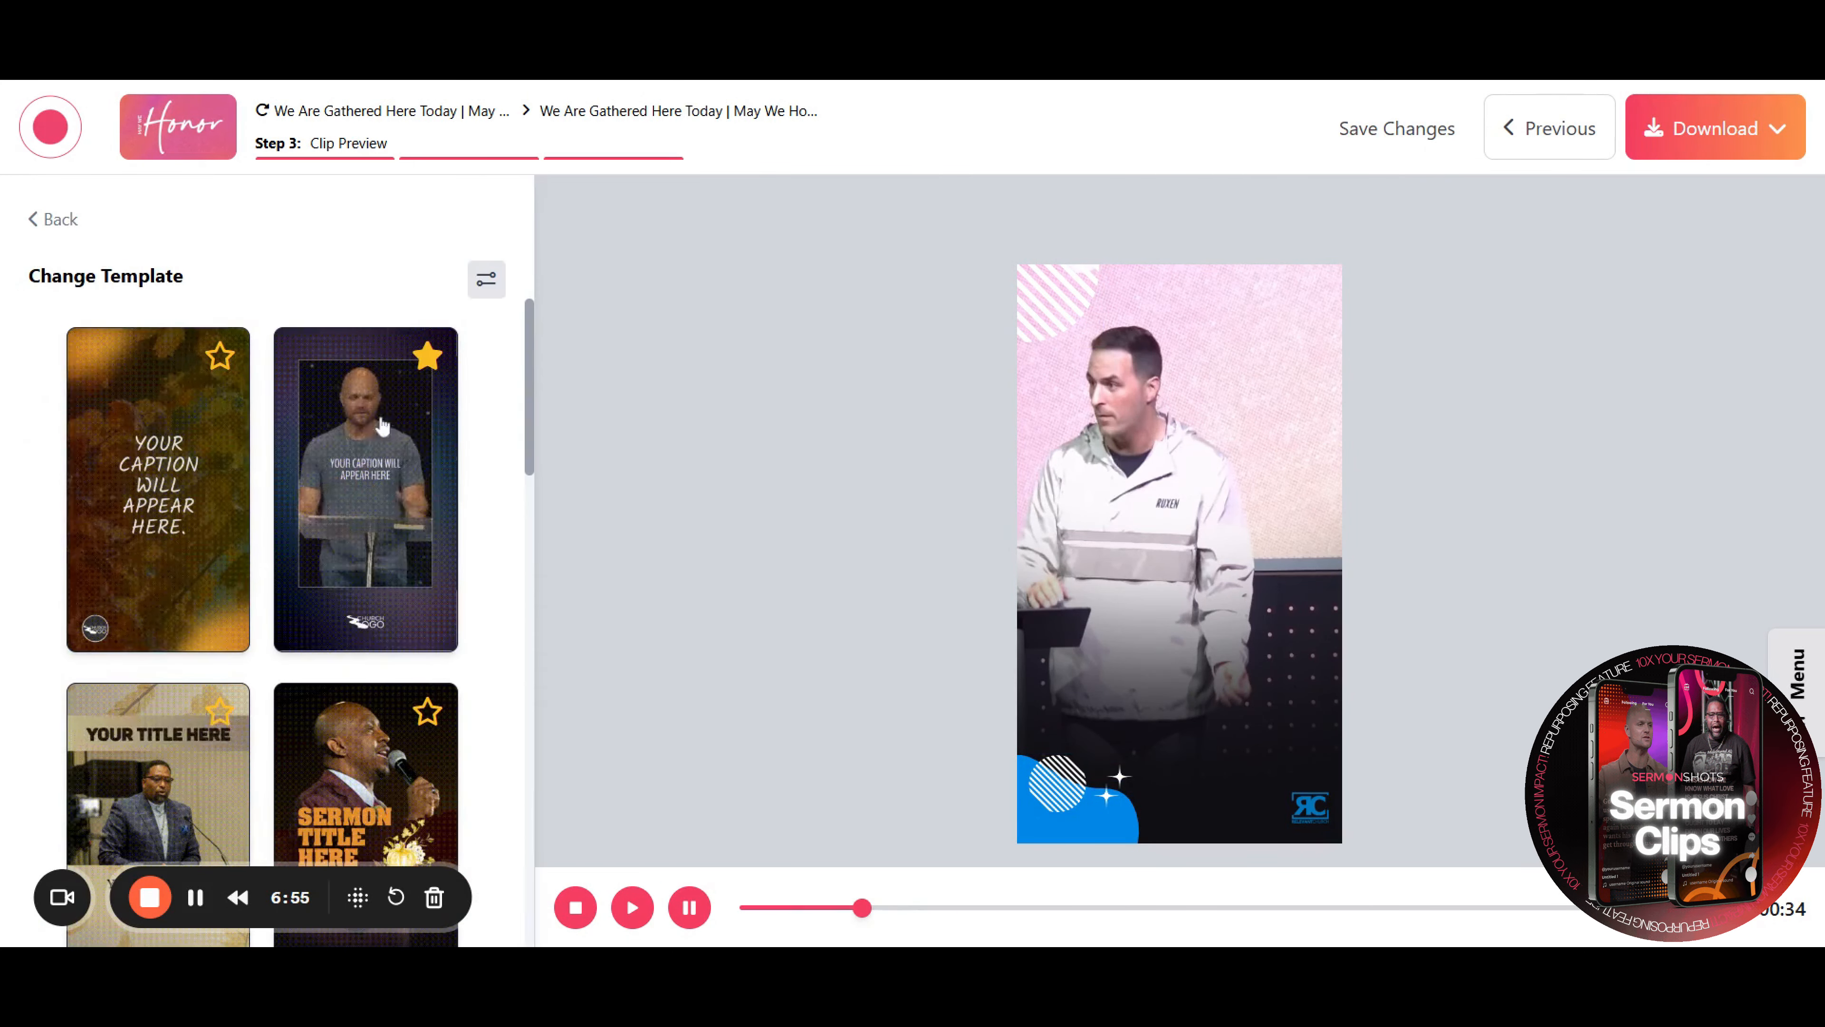
pyautogui.click(381, 460)
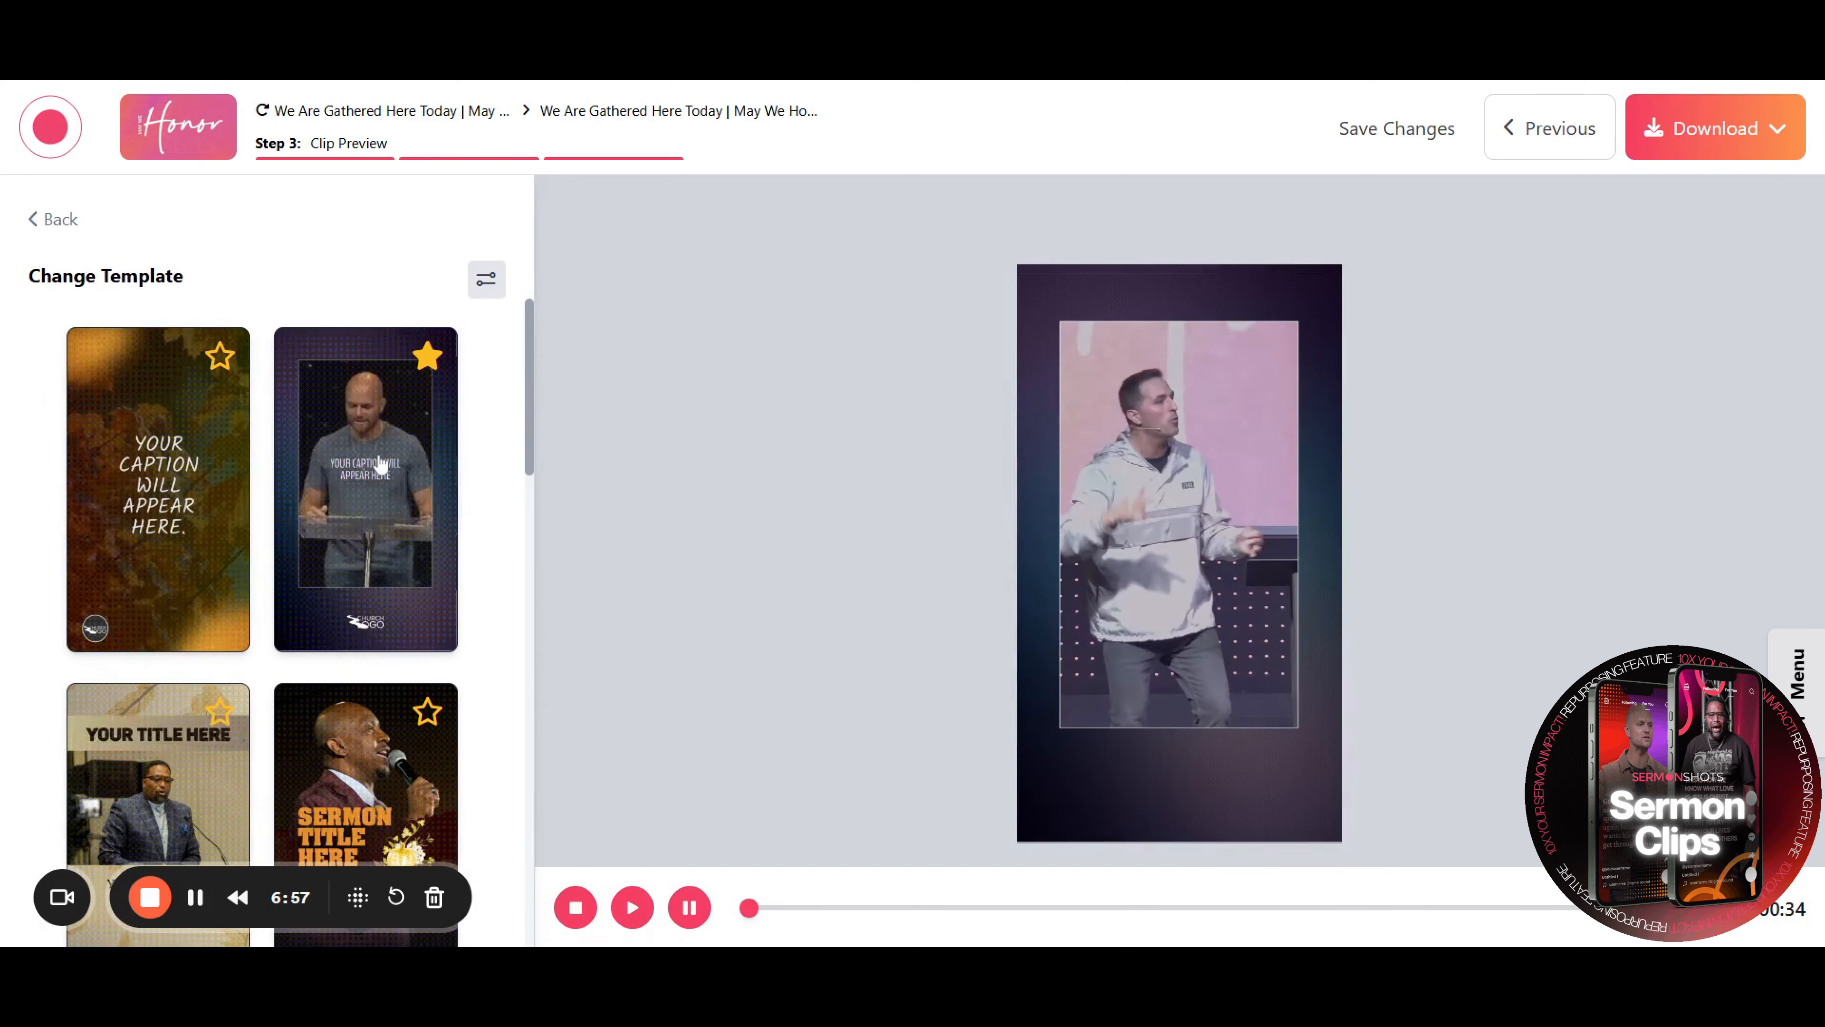
pyautogui.click(476, 286)
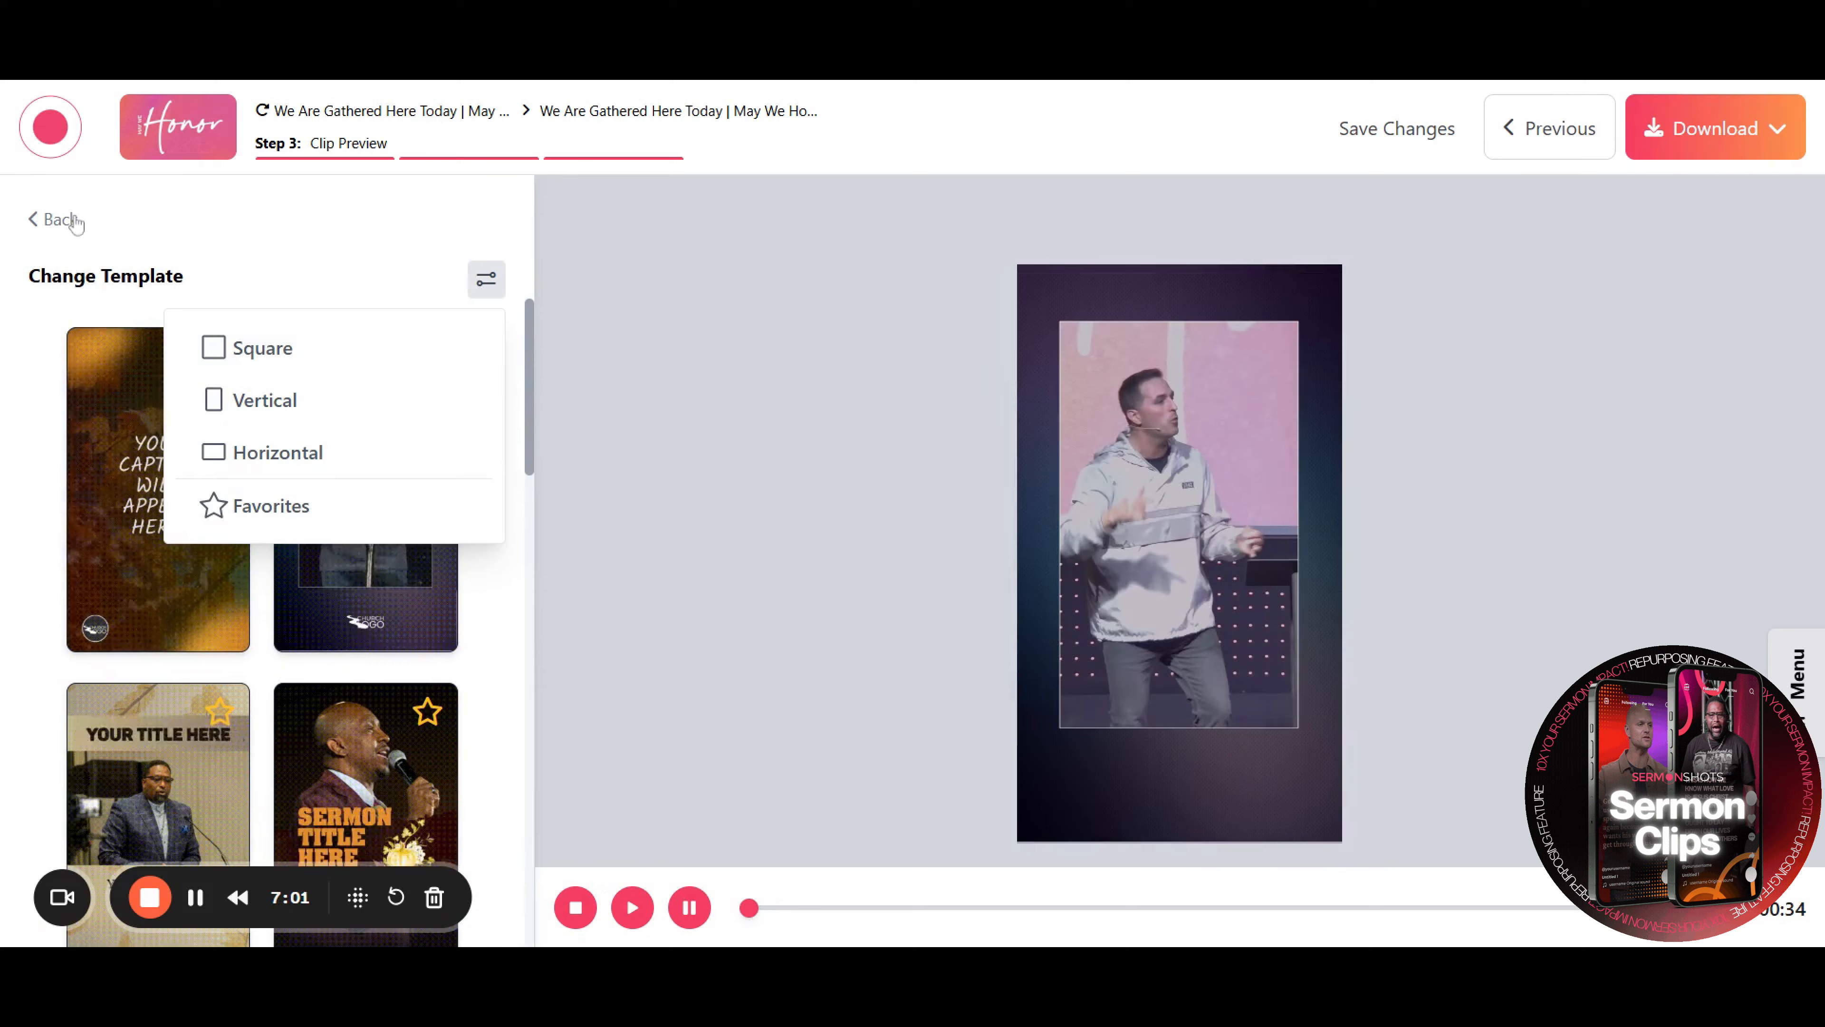
pyautogui.click(357, 215)
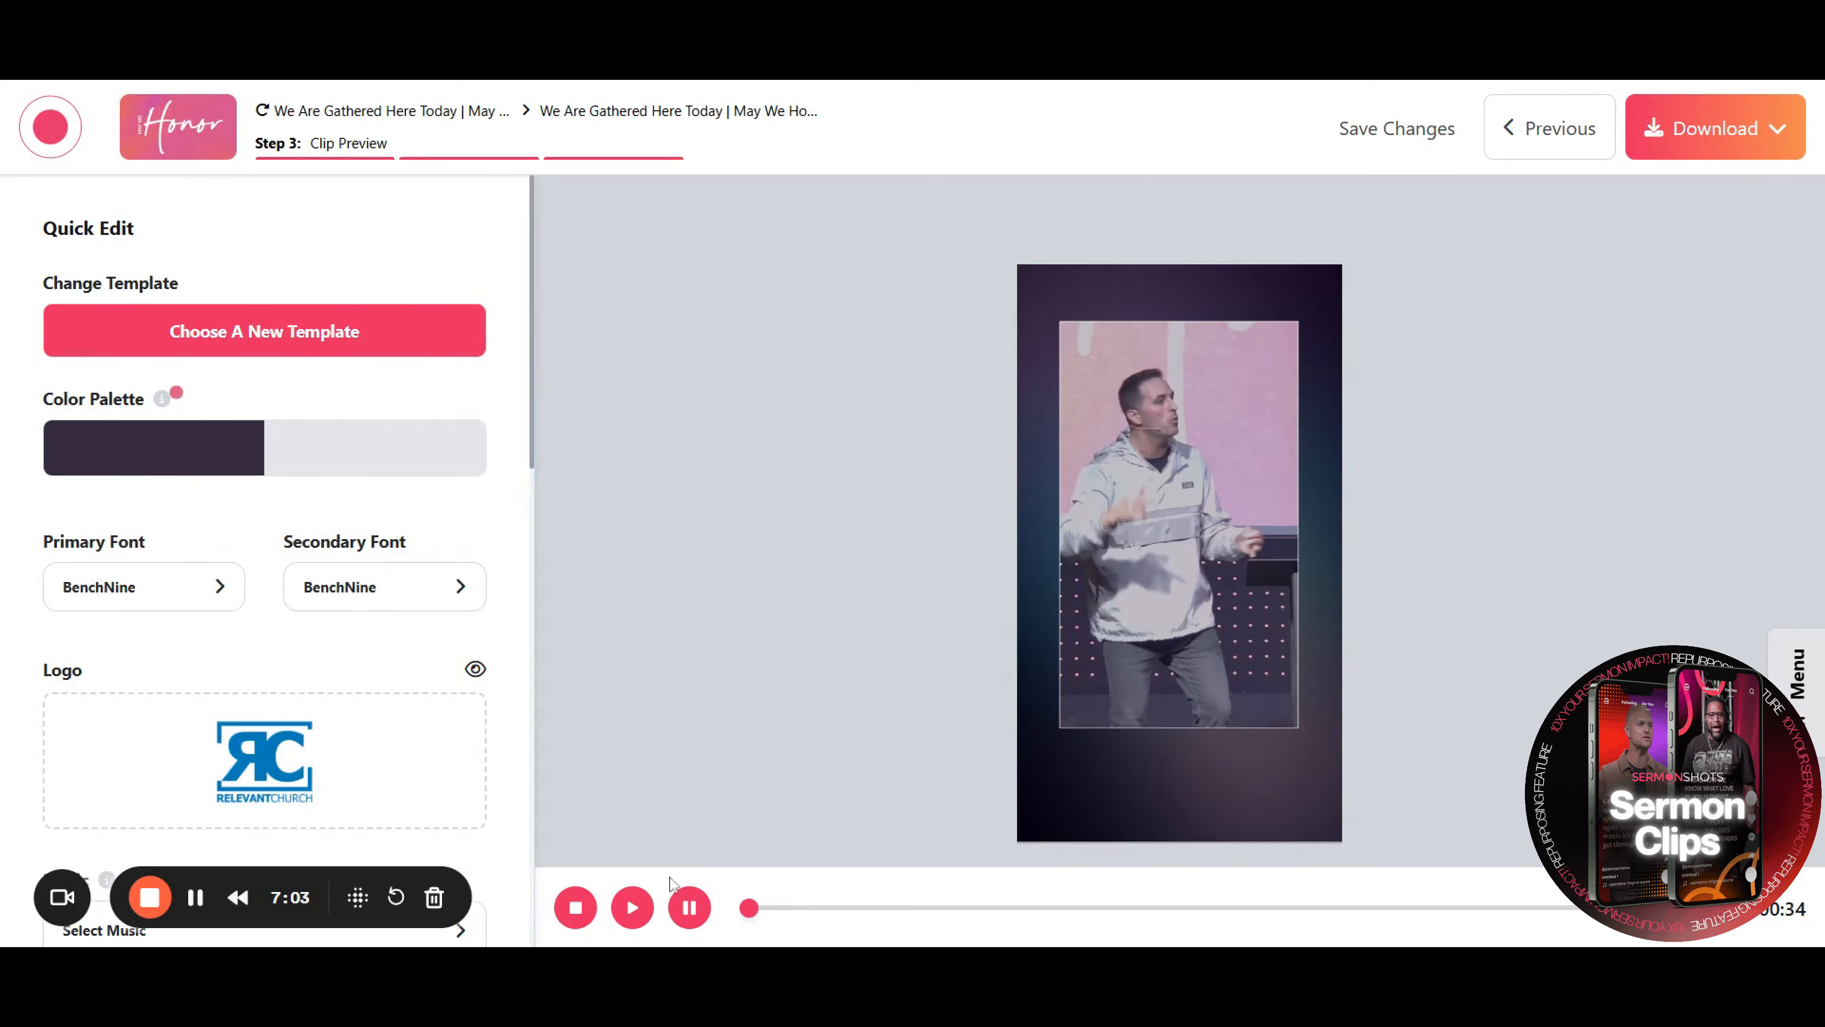
# Play and pause the clip preview, then open and close the download options
pyautogui.click(632, 907)
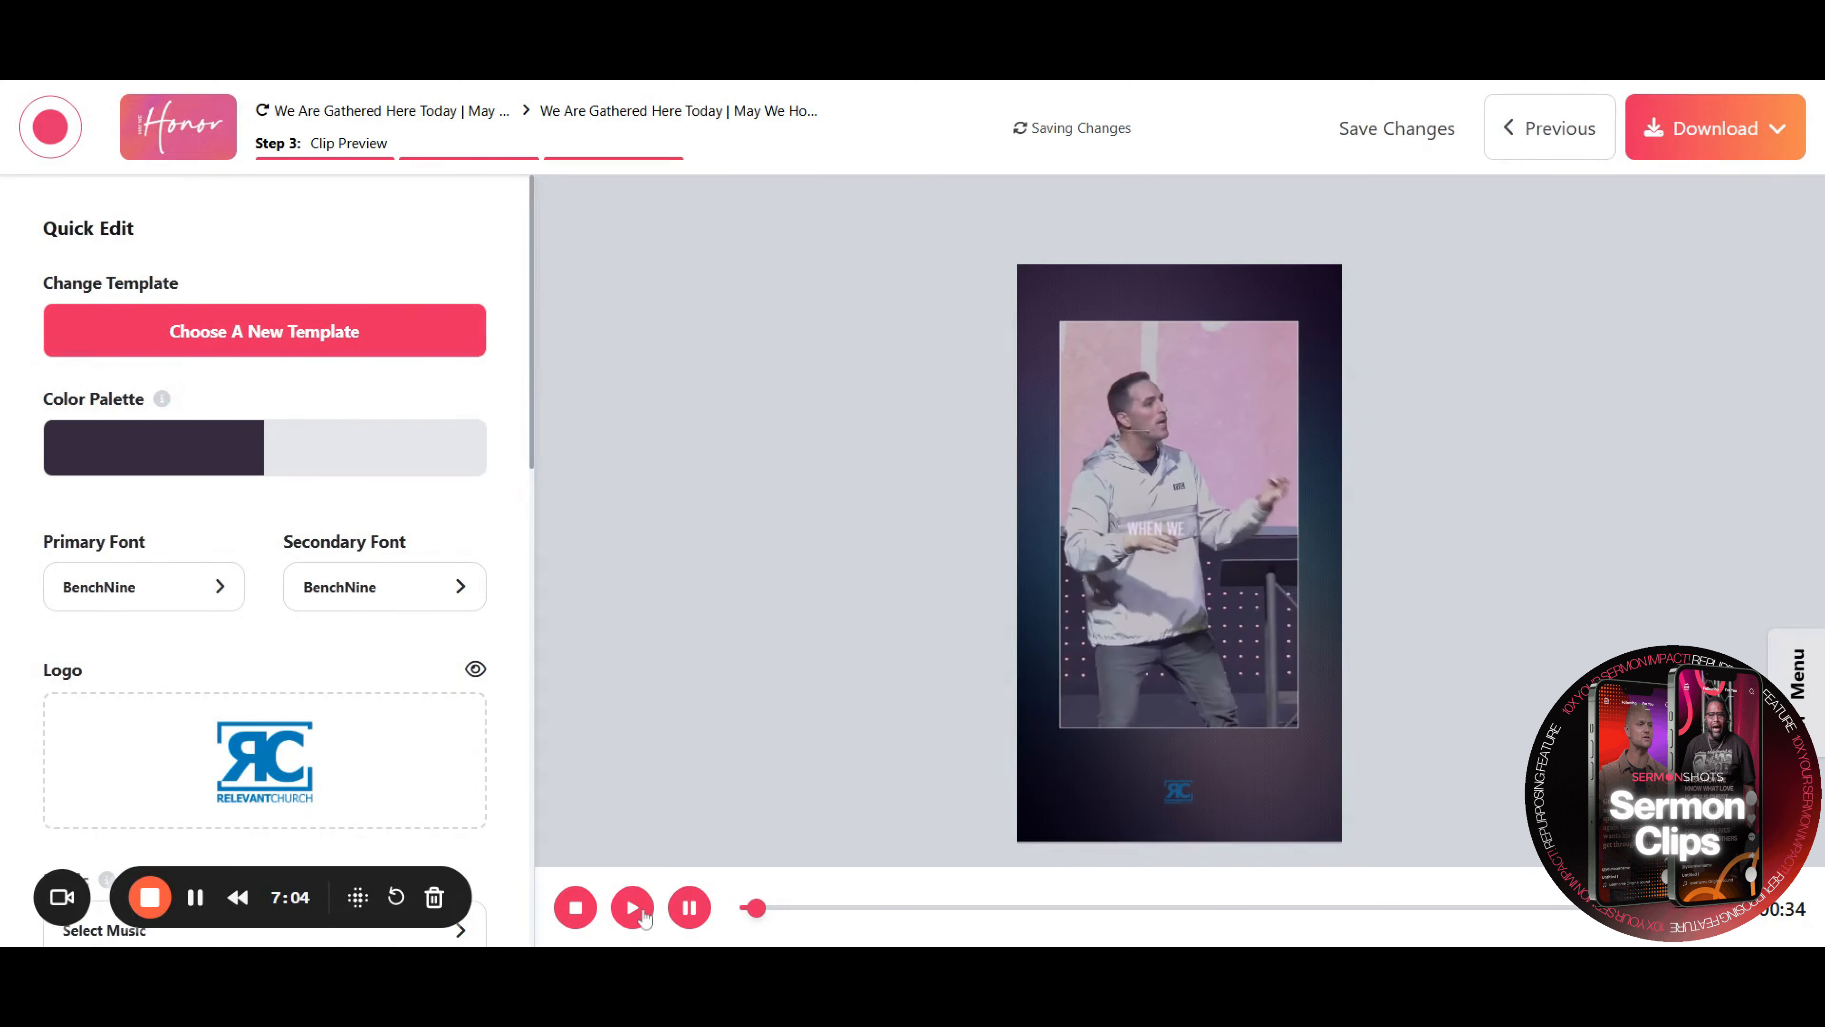
pyautogui.click(691, 917)
pyautogui.click(1775, 128)
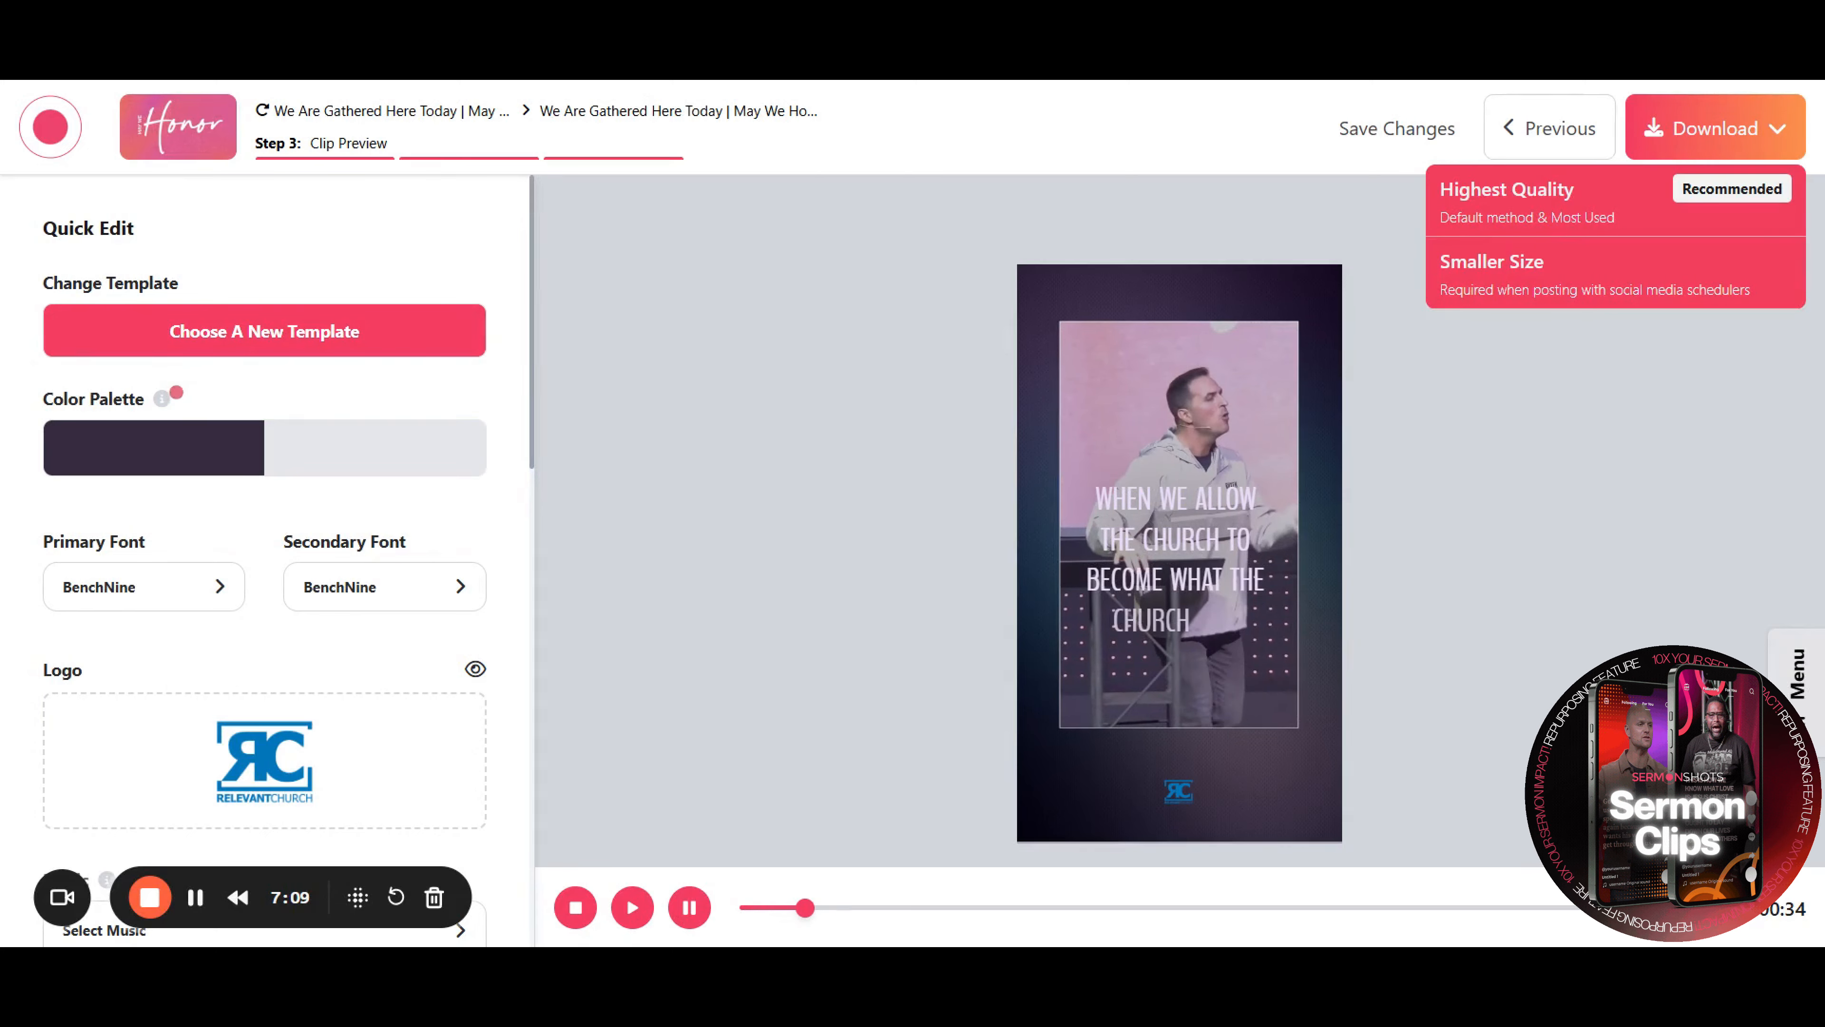
pyautogui.click(1775, 129)
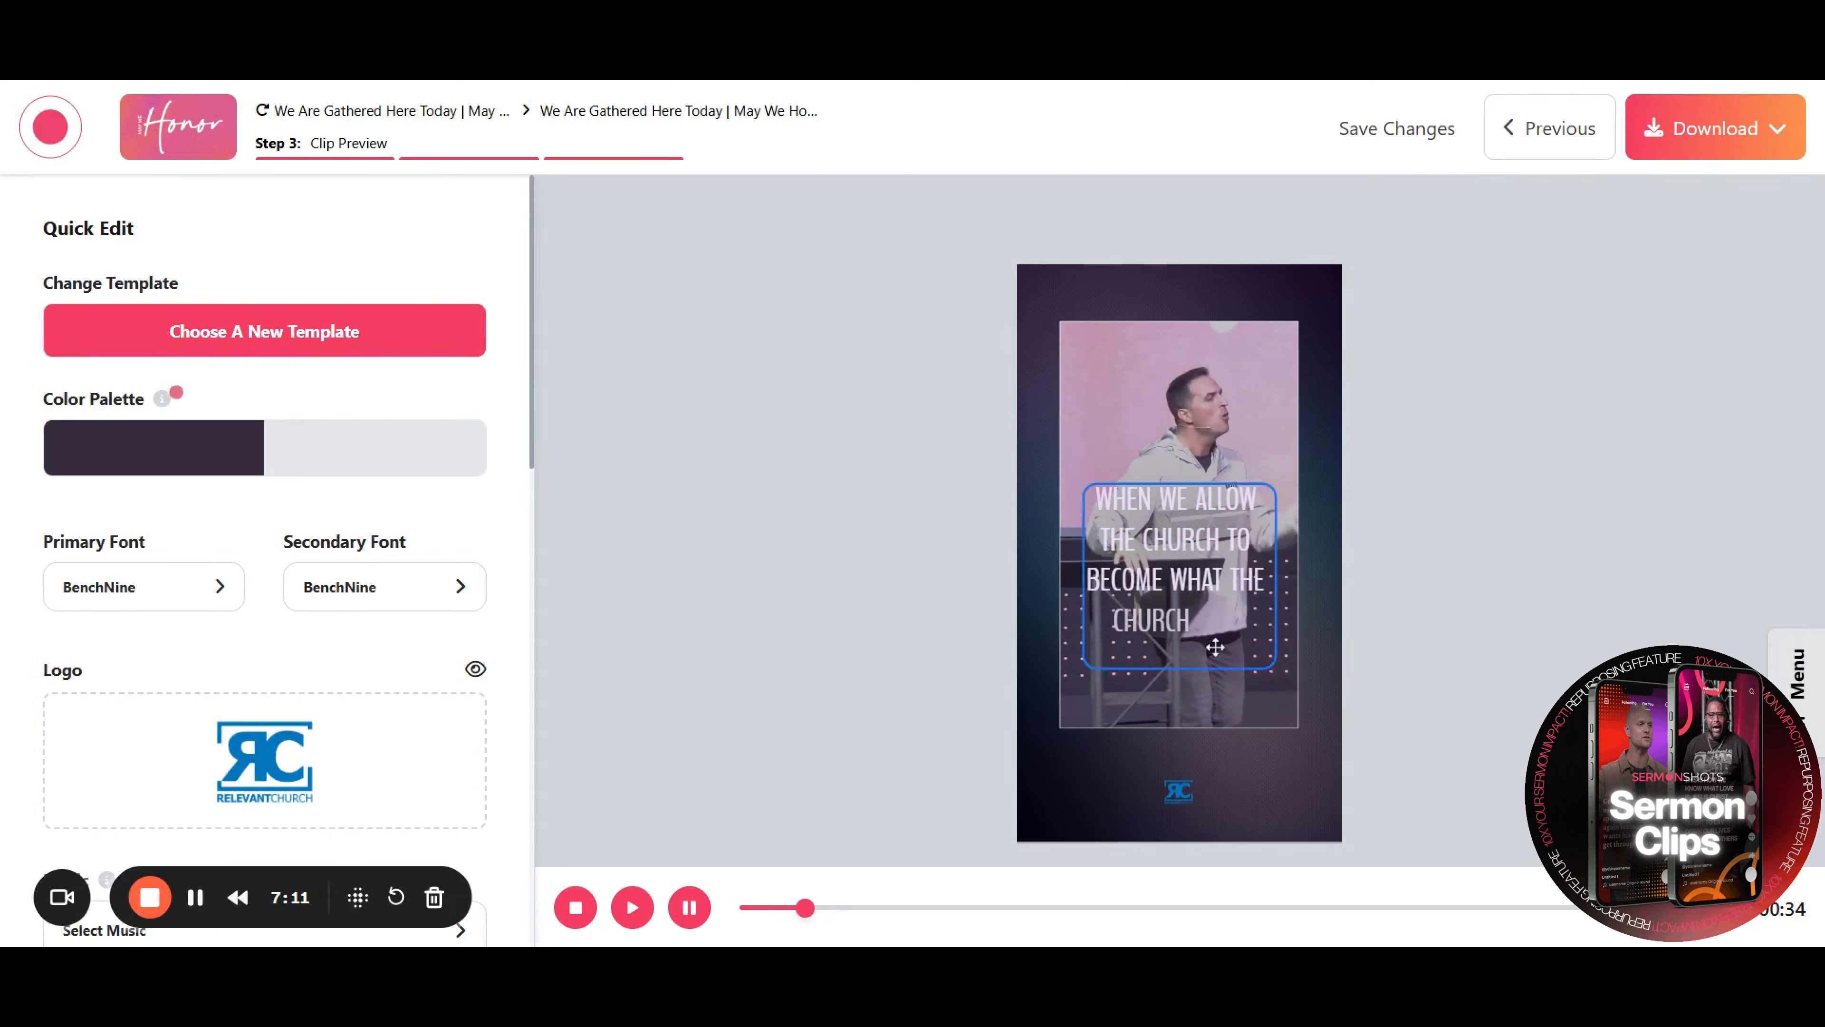
pyautogui.click(148, 901)
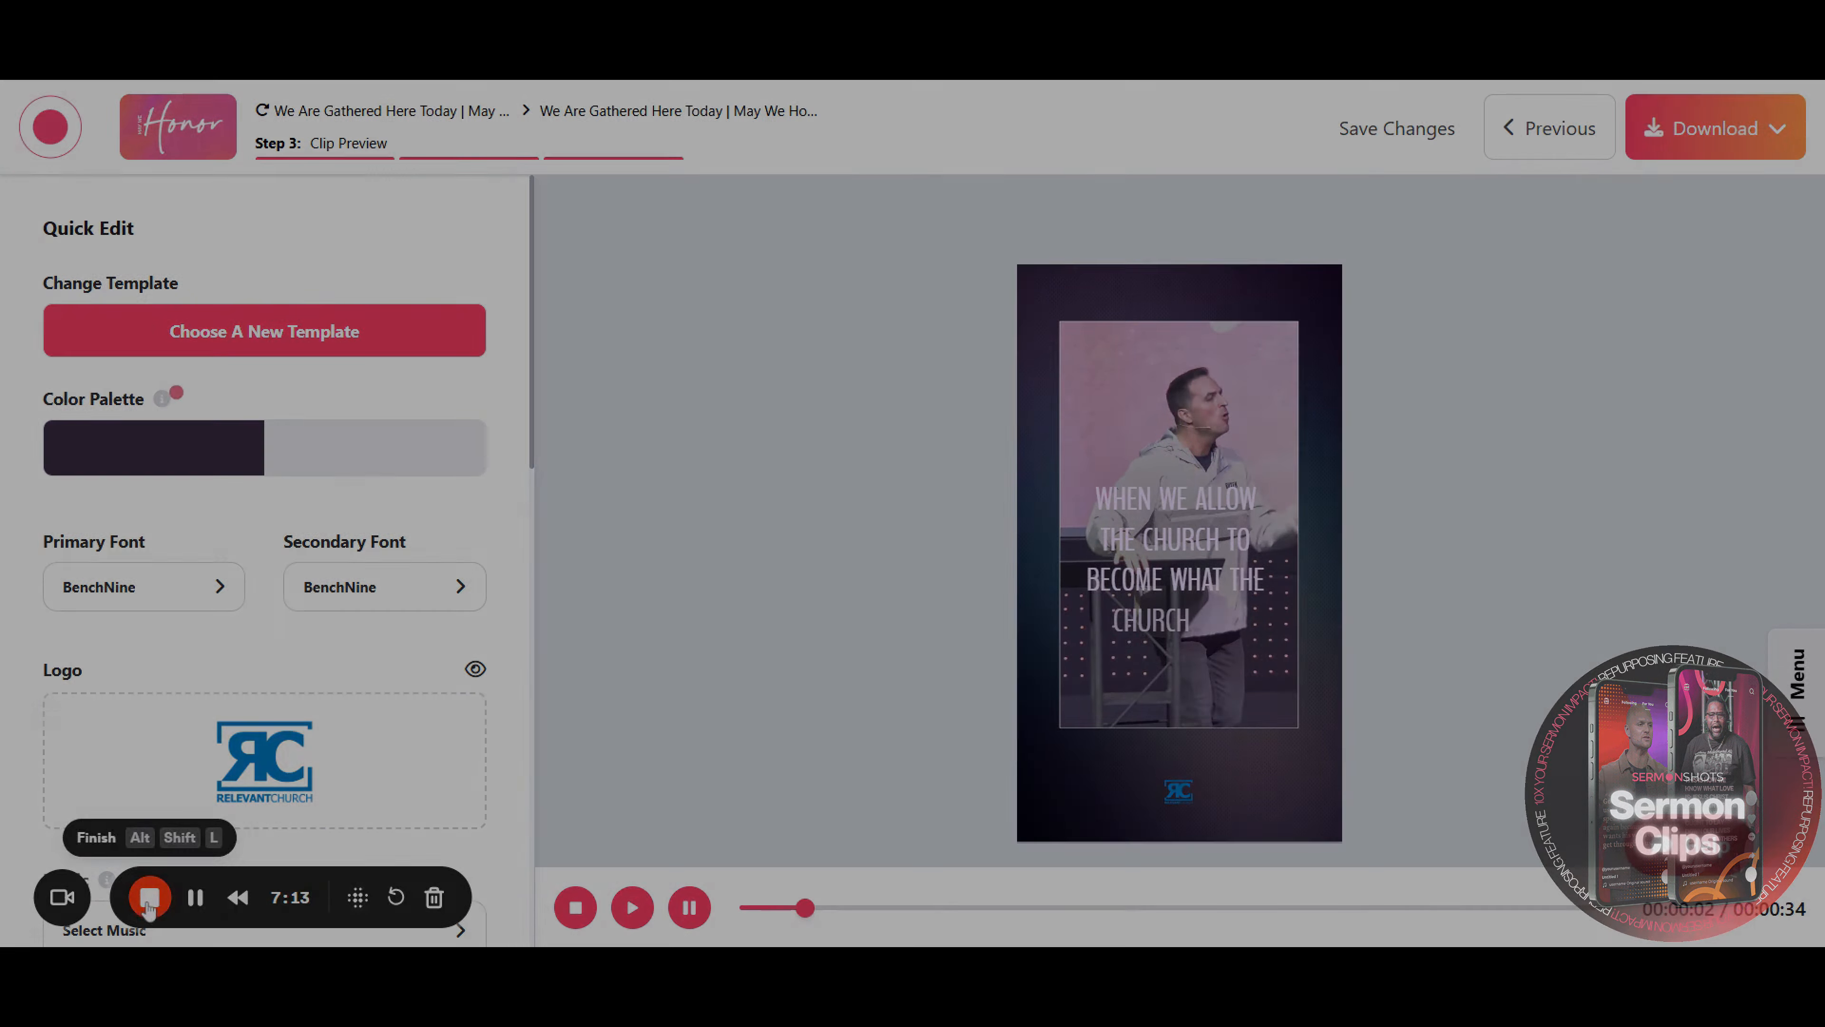